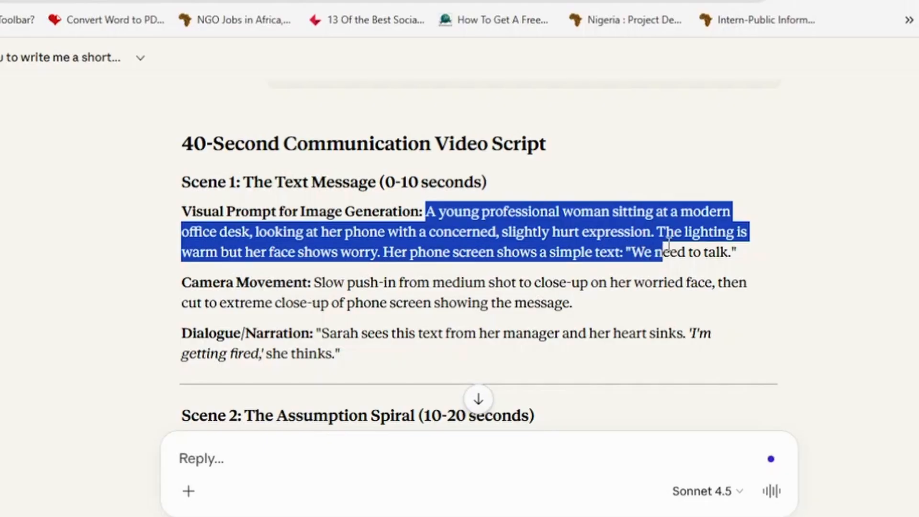
# Step: Copy Scene 1's visual prompt from the script and, in Whisk, download the generated image of the woman with shoulder-length hair
pyautogui.moveTo(738, 248); pyautogui.dragTo(754, 256)
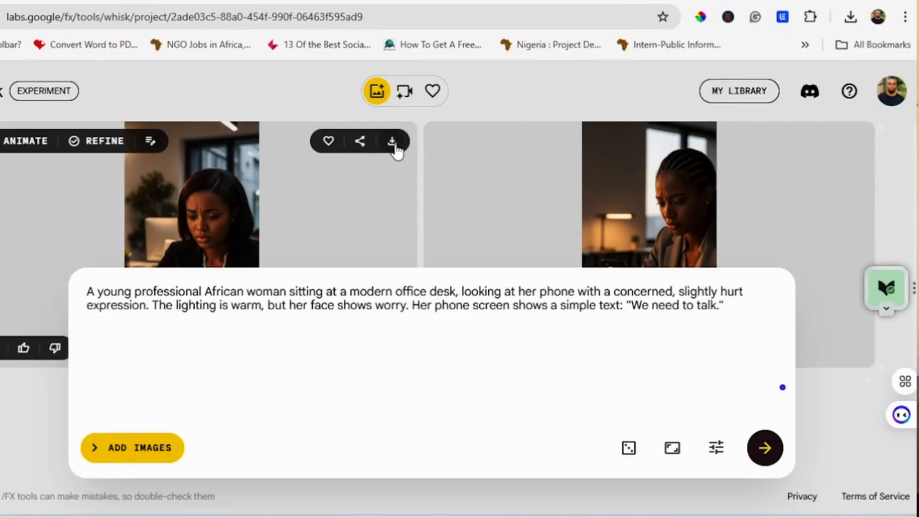
pyautogui.click(393, 144)
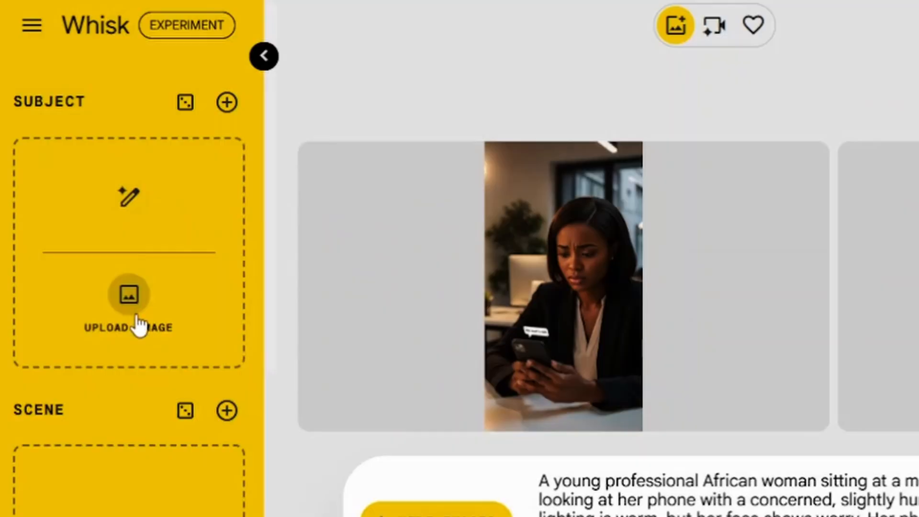
# Step: Upload the downloaded image of the woman as the subject and generate the Scene 2 split-screen image with her manager
pyautogui.click(137, 315)
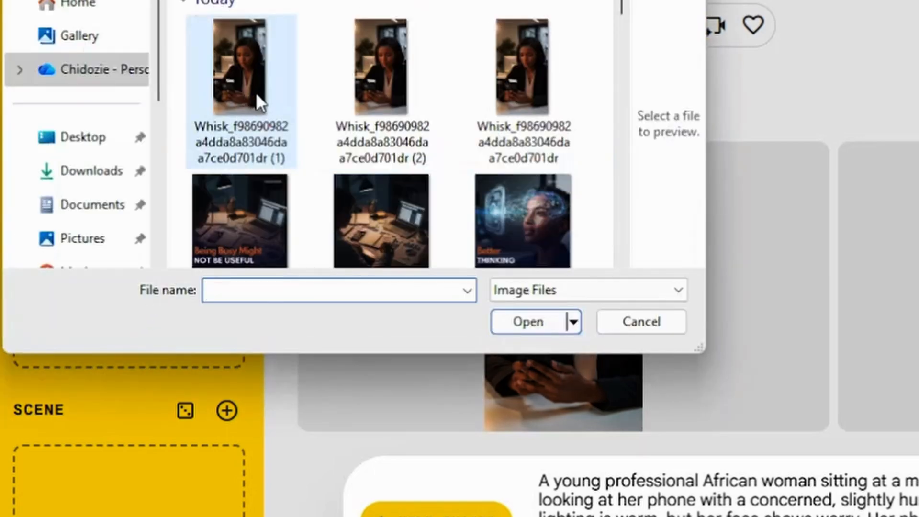
pyautogui.click(256, 92)
pyautogui.click(526, 322)
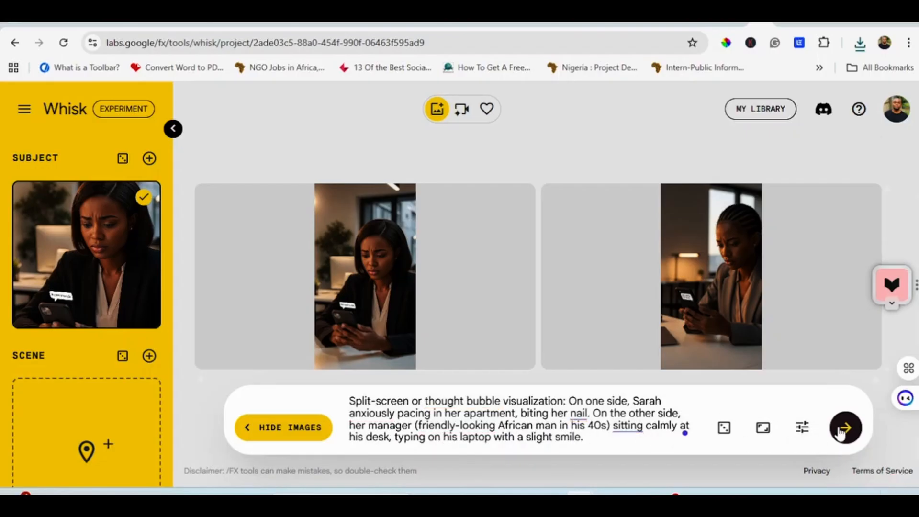
pyautogui.click(840, 432)
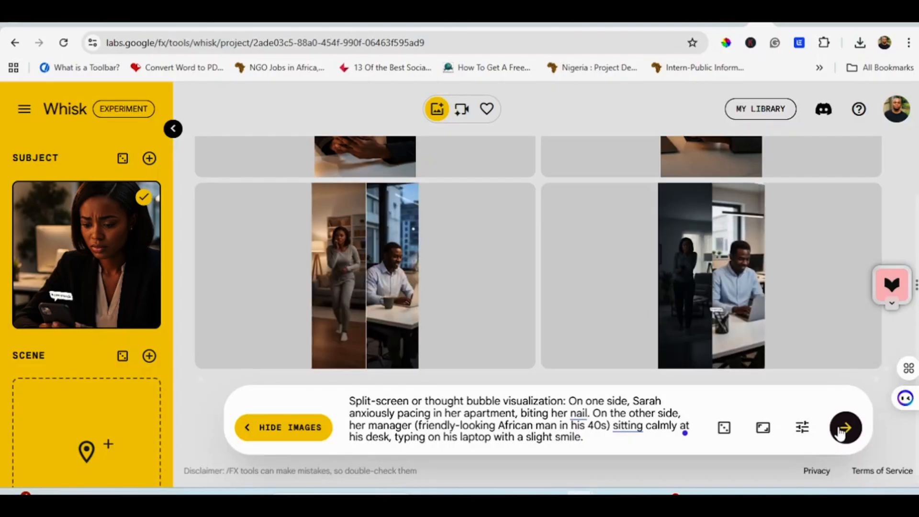
# Step: Download the split-screen image with the darkened woman's half and upload it as the subject in place of the current one
pyautogui.click(856, 199)
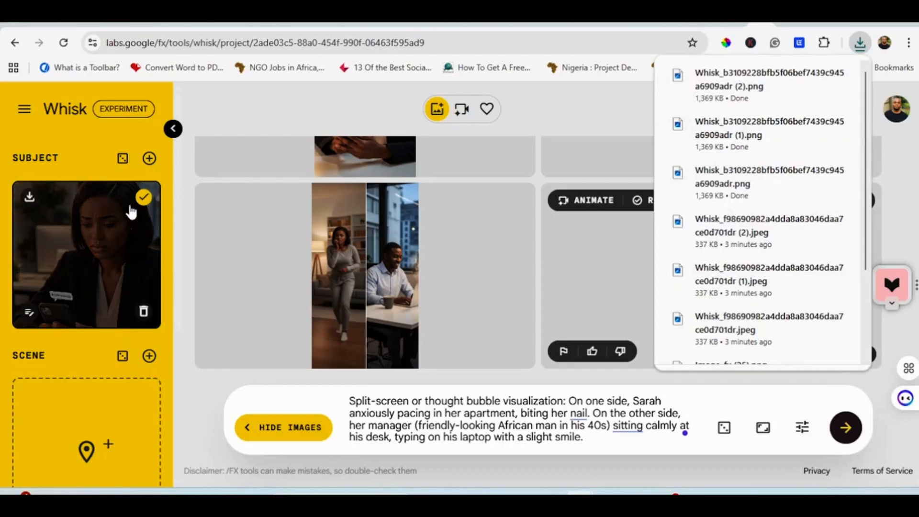
pyautogui.click(143, 320)
pyautogui.click(144, 313)
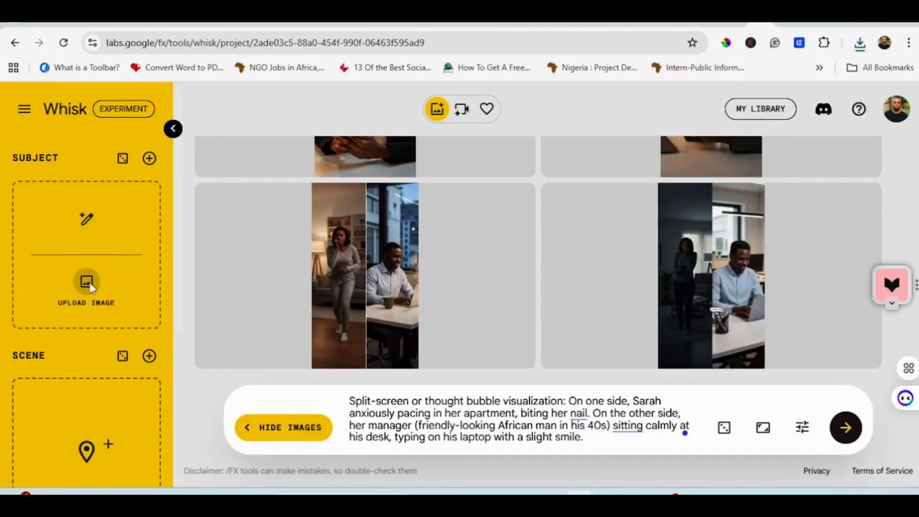
pyautogui.click(89, 283)
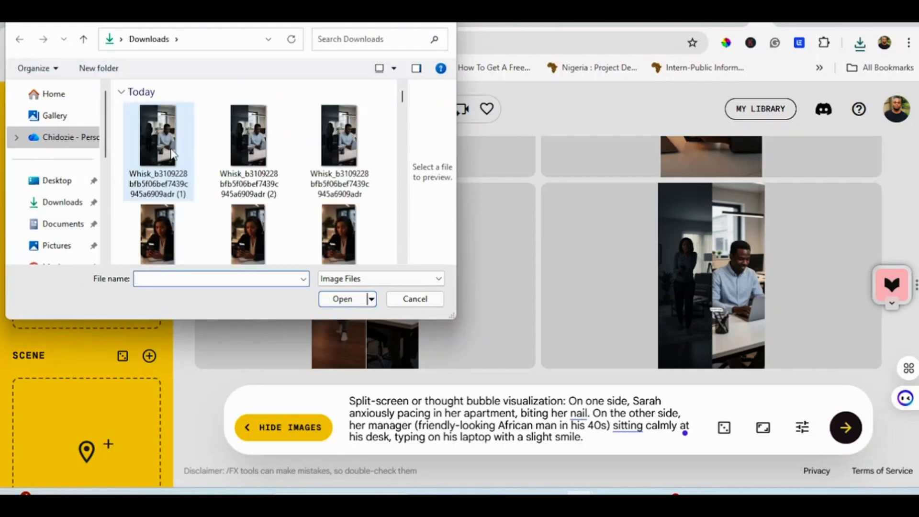
pyautogui.click(165, 153)
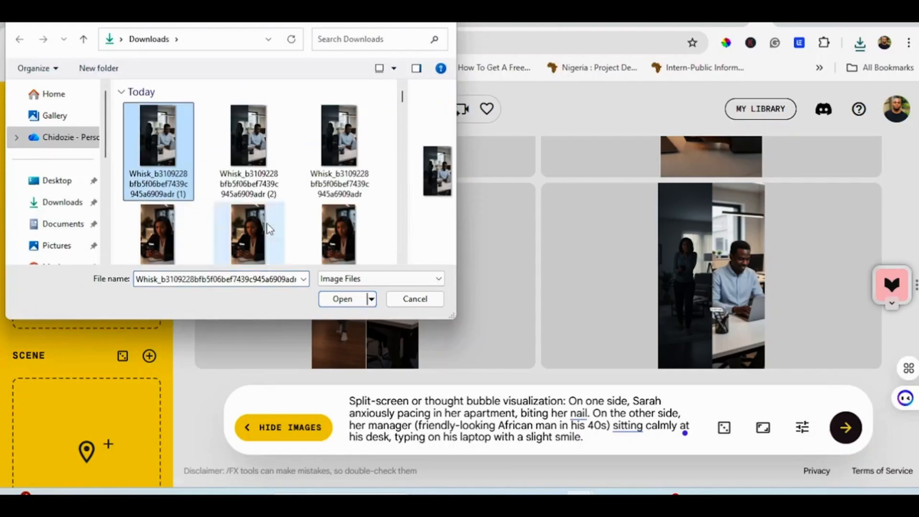
pyautogui.click(341, 300)
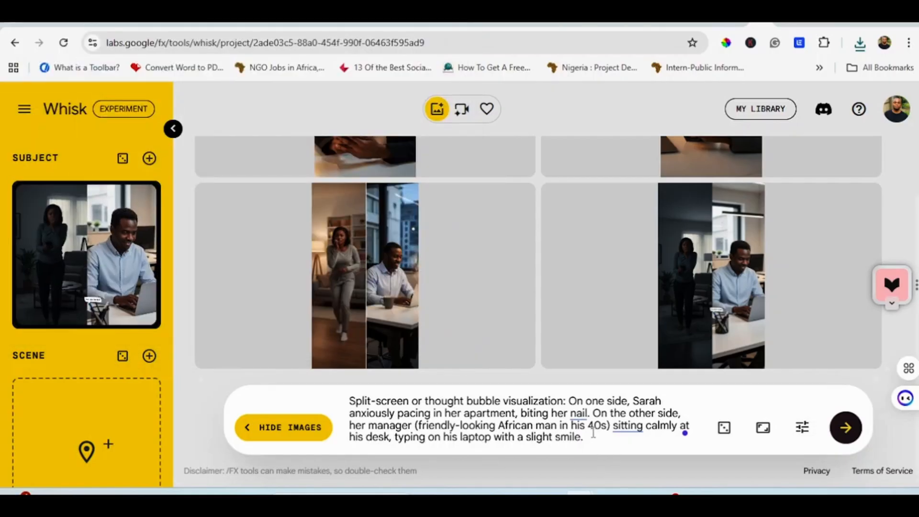
# Step: Replace the prompt with Scene 3's bright office conference room description, including the "Promotion Proposal" document, and generate the images
pyautogui.moveTo(593, 437); pyautogui.dragTo(399, 405)
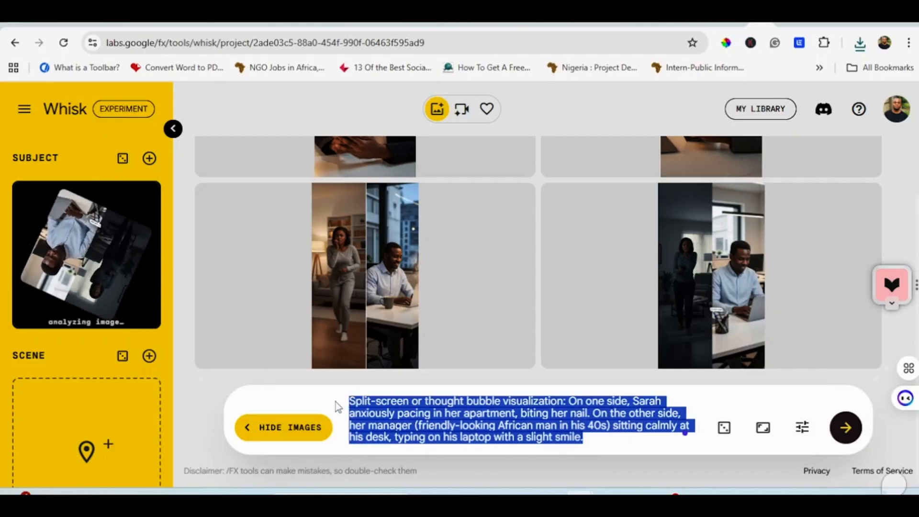
pyautogui.write('Bright, airy office conference room. Sarah entering nervously, then her expression transforming to surprise and relief as her manager gestures to a chair with a warm, welcoming smile. On the table is a document titled "Promotion Proposal."')
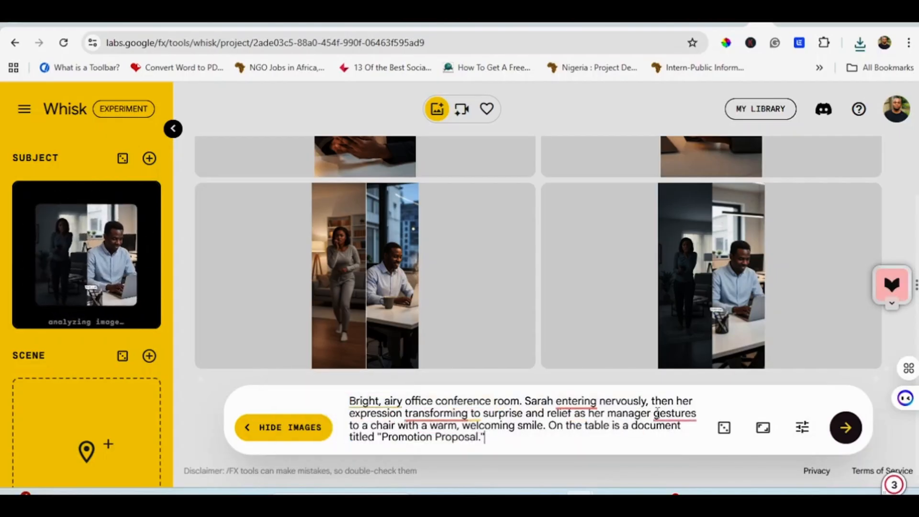
pyautogui.click(845, 431)
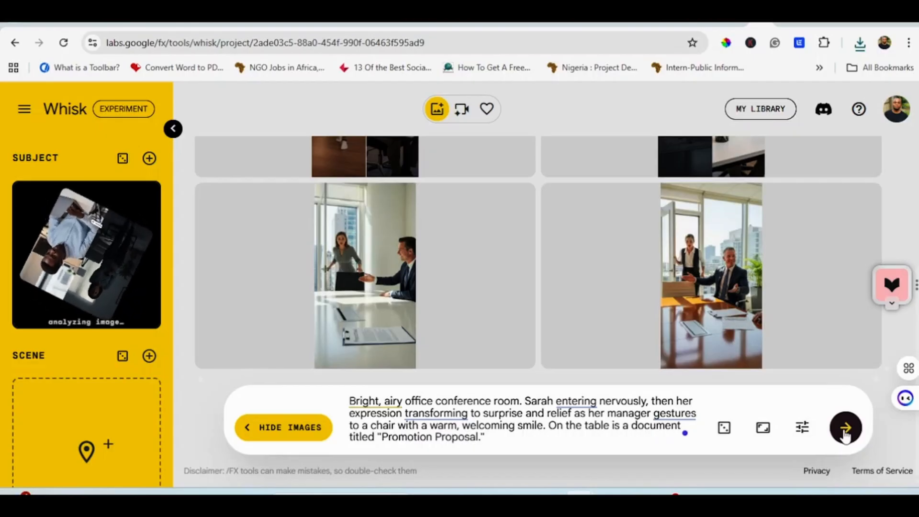
# Step: Upload copy (2) of the downloaded split-screen image as the scene reference
pyautogui.moveTo(368, 306)
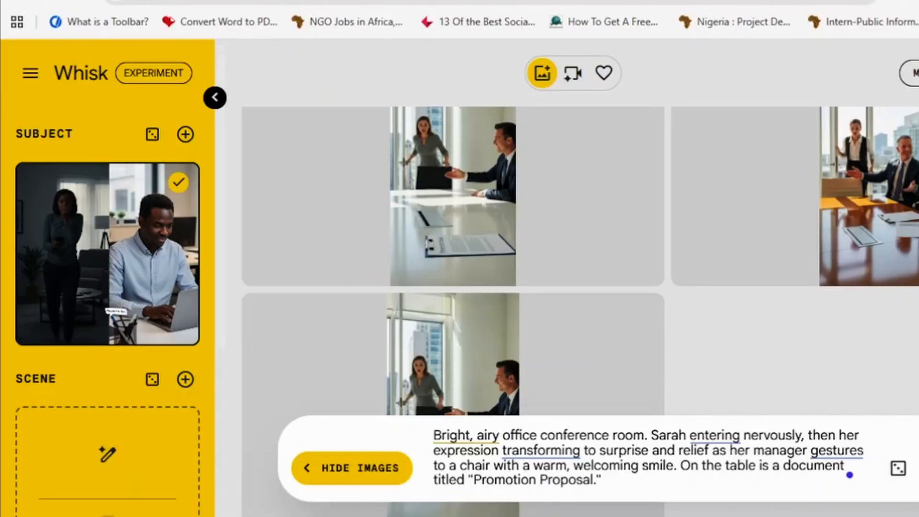
pyautogui.click(150, 131)
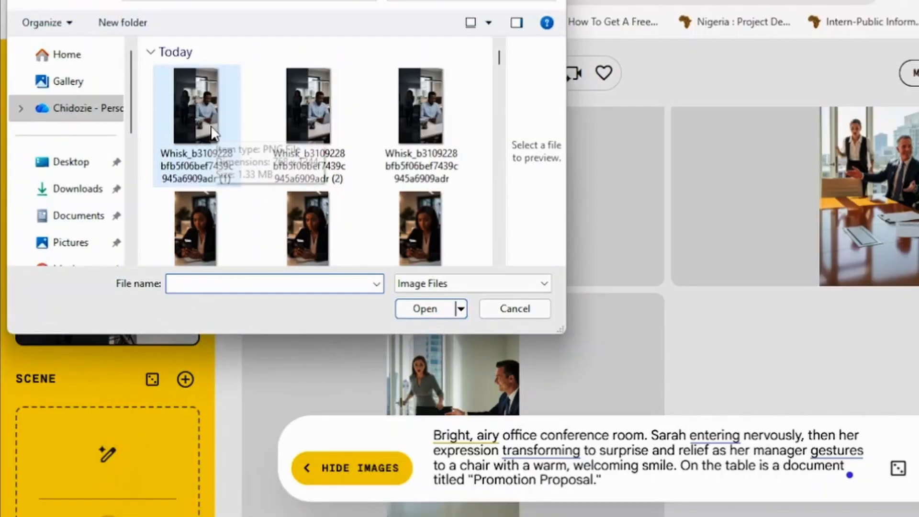
pyautogui.click(320, 113)
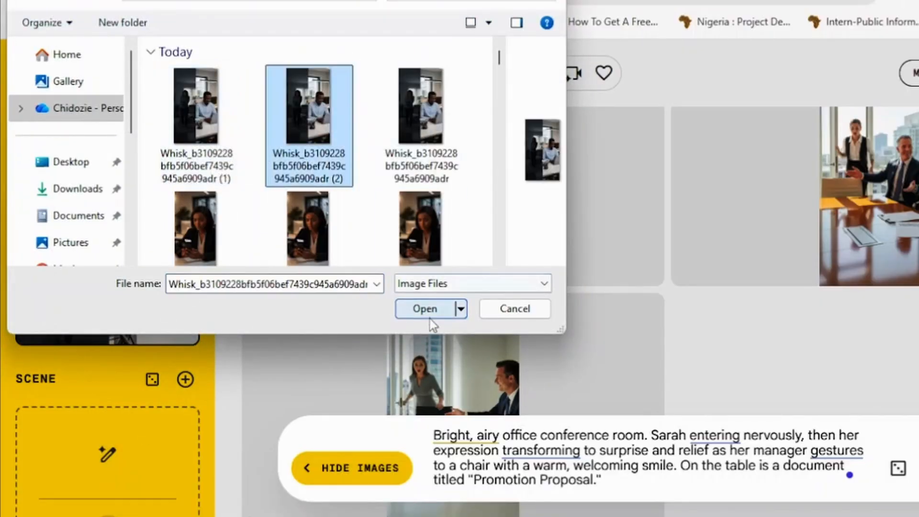
pyautogui.click(429, 314)
# Step: Upload the unnumbered copy of the downloaded split-screen image as the style reference
pyautogui.scroll(-1, 218, 220)
pyautogui.moveTo(217, 221); pyautogui.dragTo(212, 375)
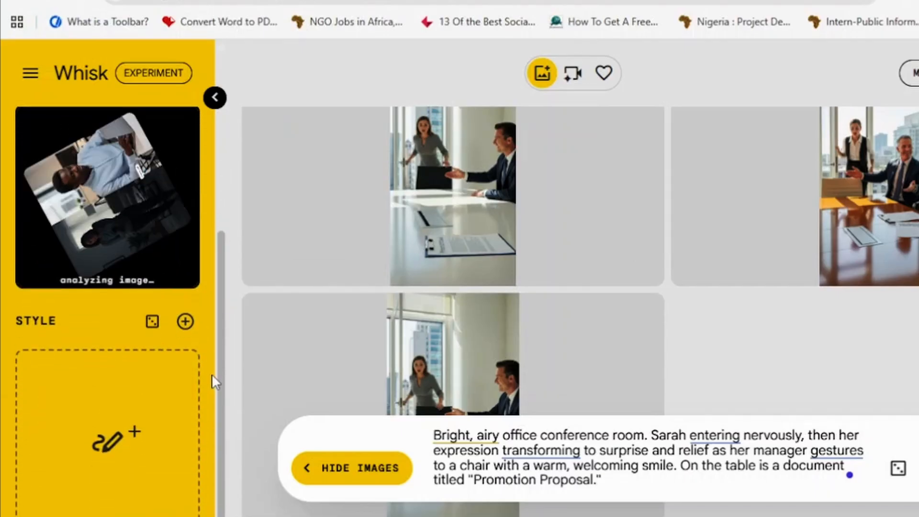
pyautogui.click(106, 472)
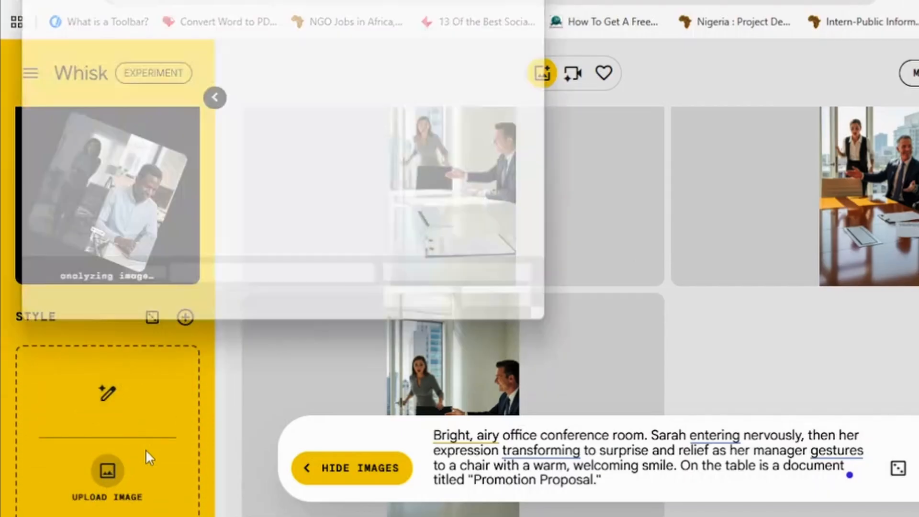
pyautogui.click(461, 124)
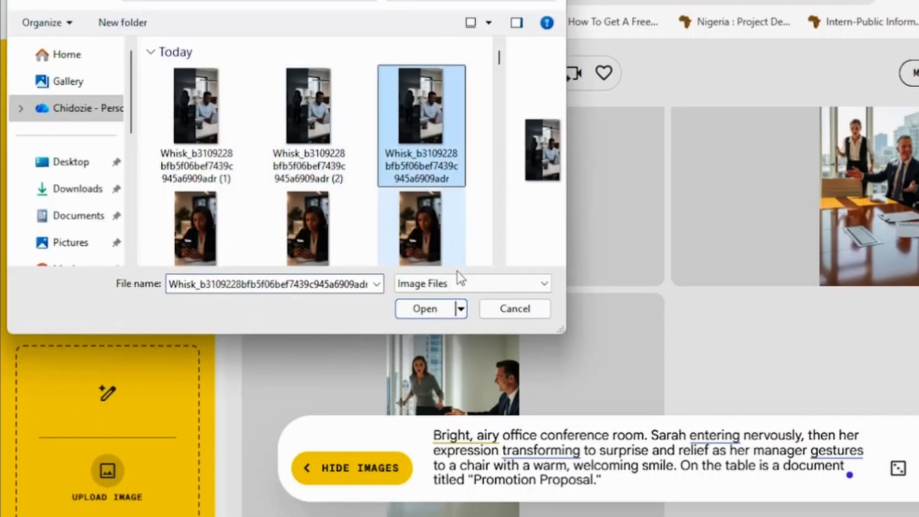
pyautogui.click(433, 310)
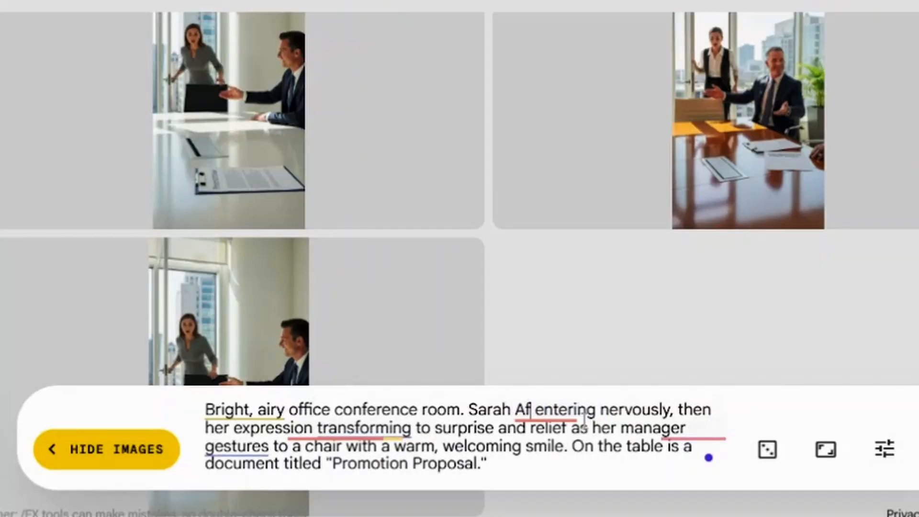
# Step: Specify an African woman and an African manager in his 40s in the conference room prompt, and generate new images
pyautogui.write('rican')
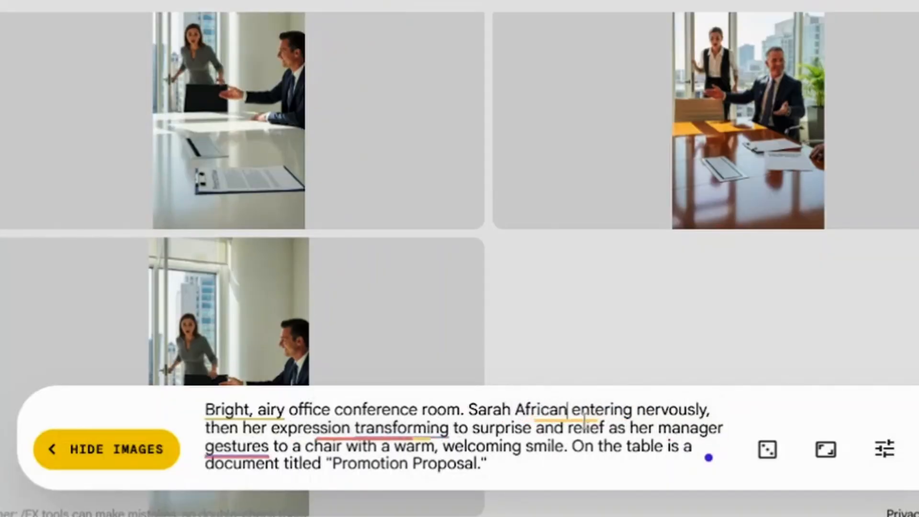
pyautogui.write(' woman')
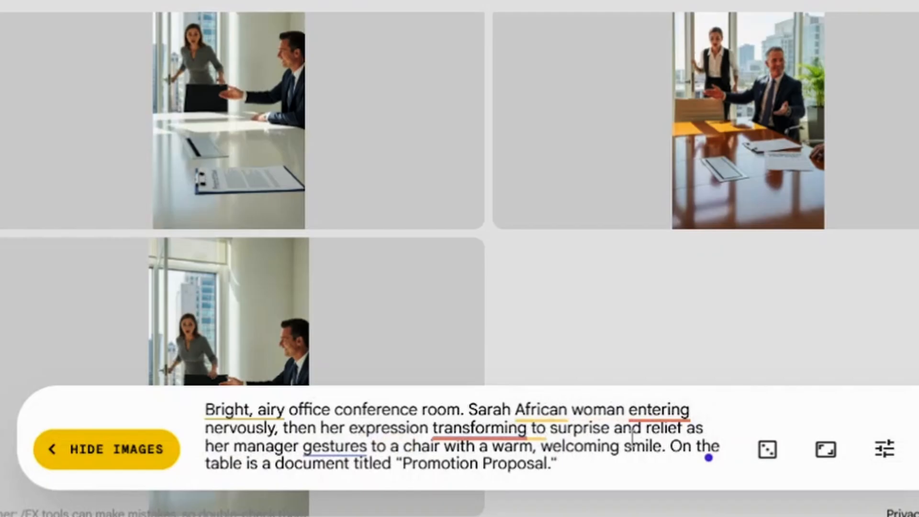
pyautogui.click(235, 446)
pyautogui.write('African')
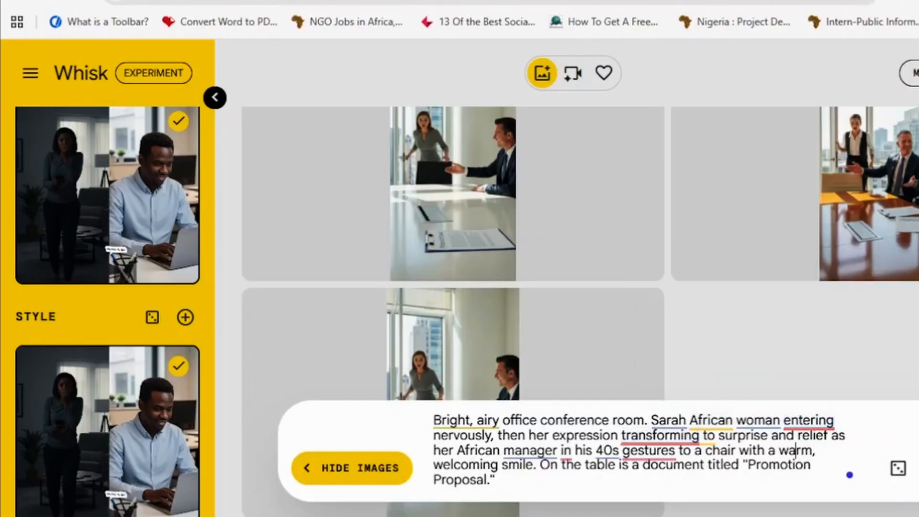
pyautogui.press('Return')
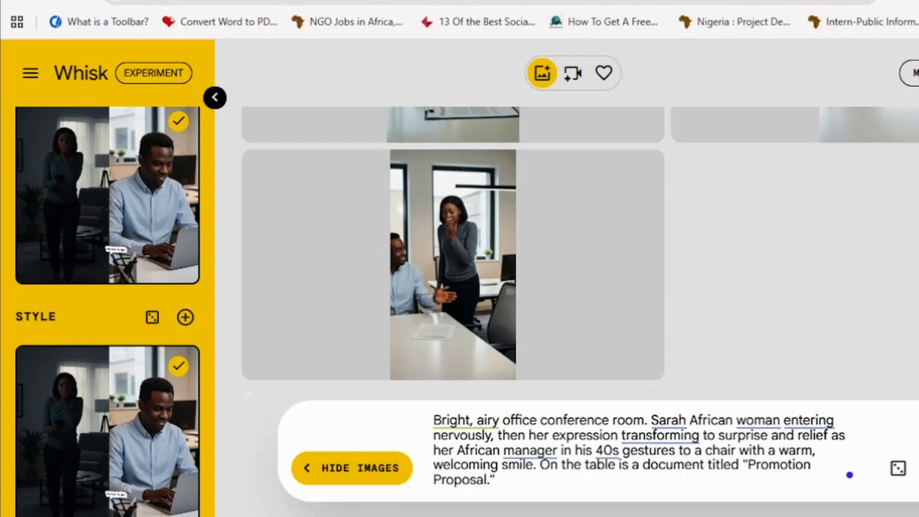
# Step: Switch to the script in Claude, copy Scene 4's visual prompt and check the remaining script down to the end card
pyautogui.moveTo(418, 269)
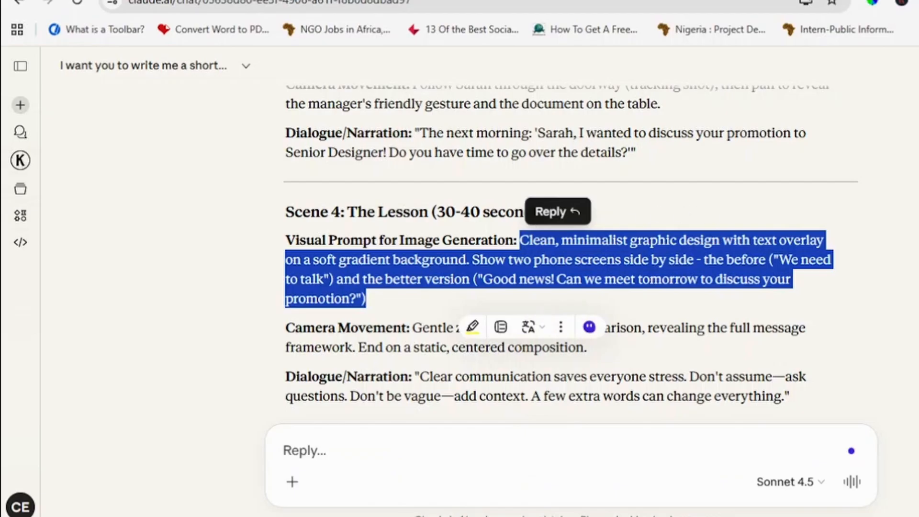
pyautogui.click(791, 352)
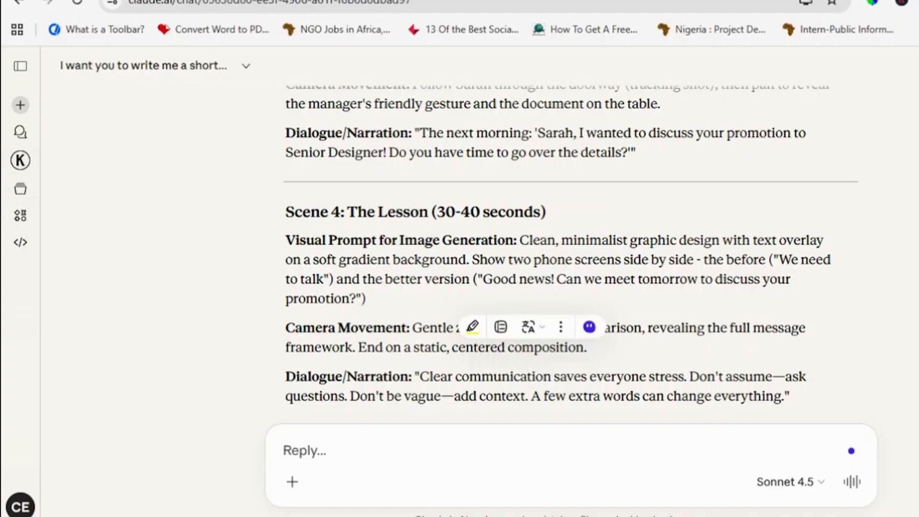
pyautogui.scroll(-4, 571, 249)
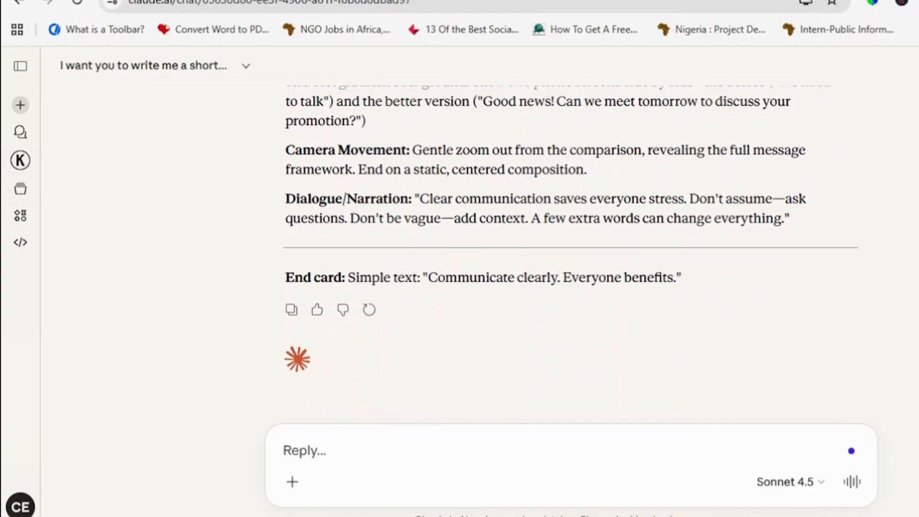
pyautogui.scroll(4, 570, 250)
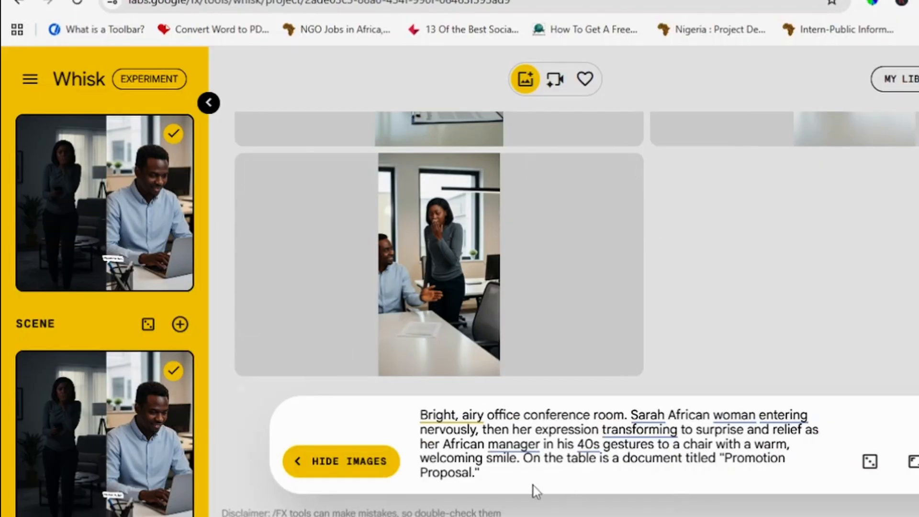
# Step: In Whisk, remove the subject, scene and style reference images
pyautogui.moveTo(86, 149)
pyautogui.click(173, 272)
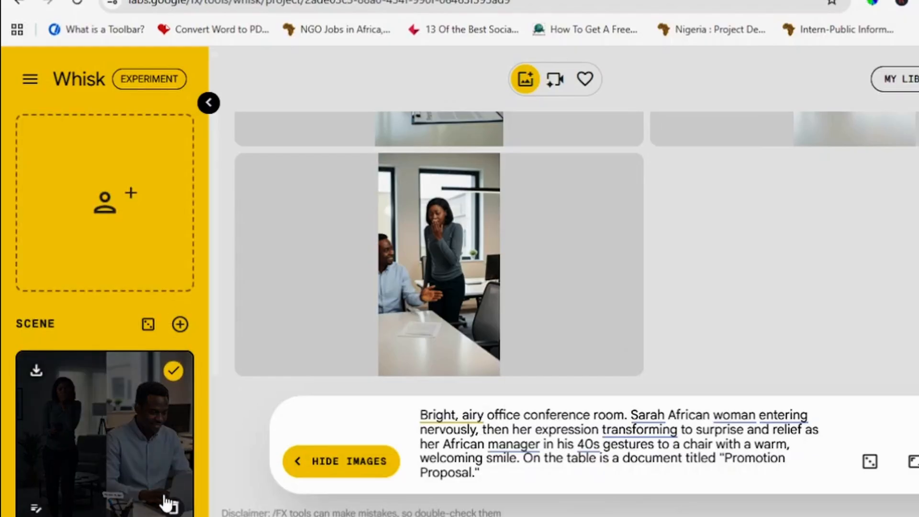
pyautogui.click(174, 509)
pyautogui.scroll(-5, 213, 363)
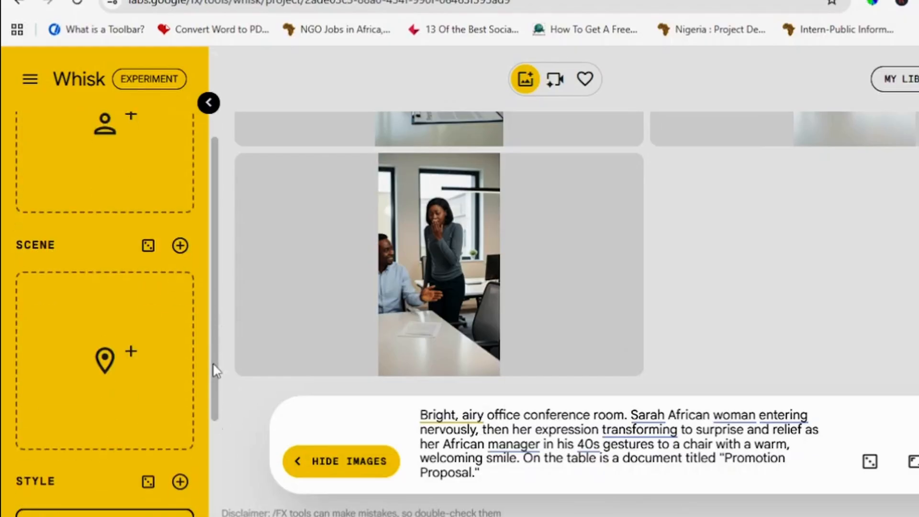
pyautogui.click(173, 500)
# Step: Replace the prompt with Scene 4's minimalist design of two side-by-side phone screens on a soft gradient background, and generate the images
pyautogui.moveTo(507, 474); pyautogui.dragTo(412, 405)
pyautogui.write('Clean, minimalist graphic design with text overlay on a soft gradient background. Show two phone screens side by side - the before ("We need to talk") and the better version ("Good news! Can we meet tomorrow to discuss your promotion?")')
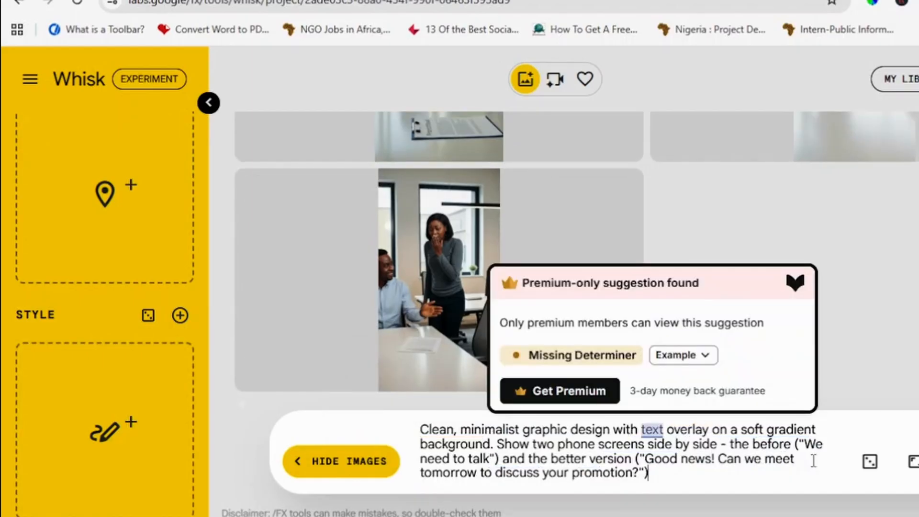
pyautogui.press('Return')
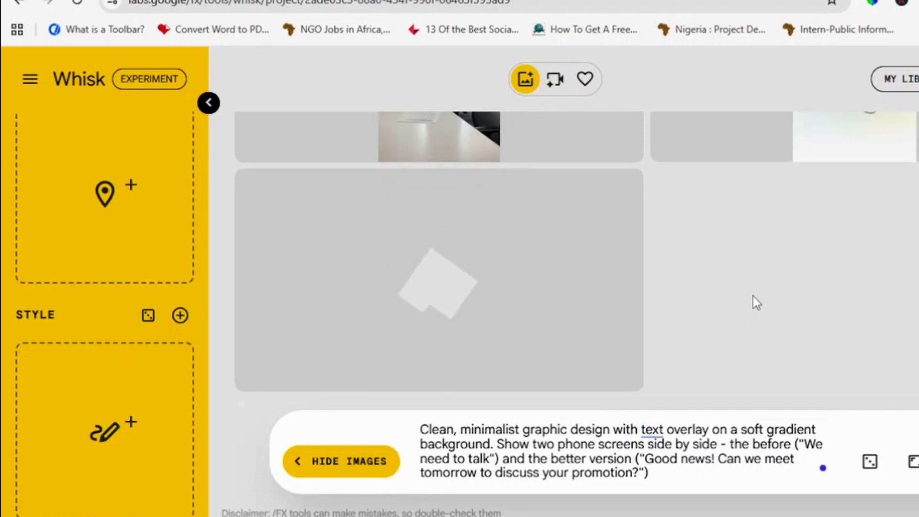
# Step: Review the generated phone comparisons and open the Before/Better image with the green message bubble
pyautogui.moveTo(589, 301)
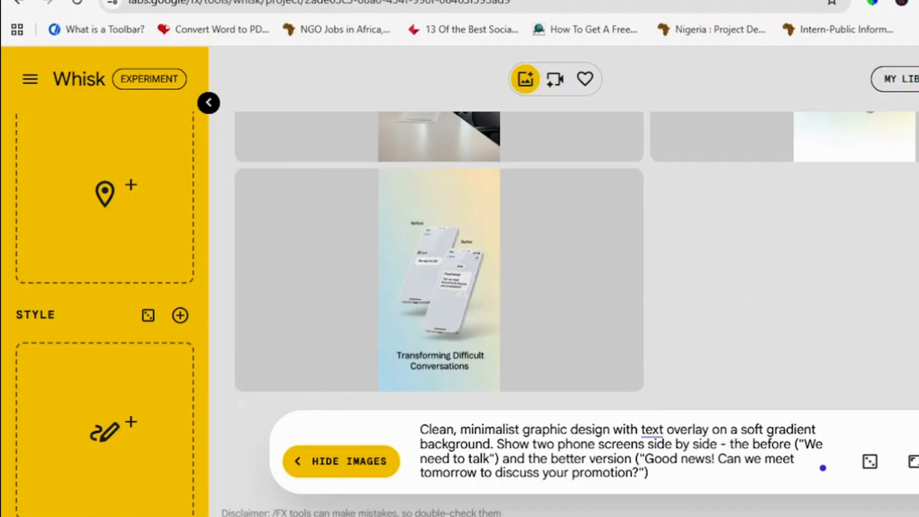
pyautogui.scroll(2, 904, 249)
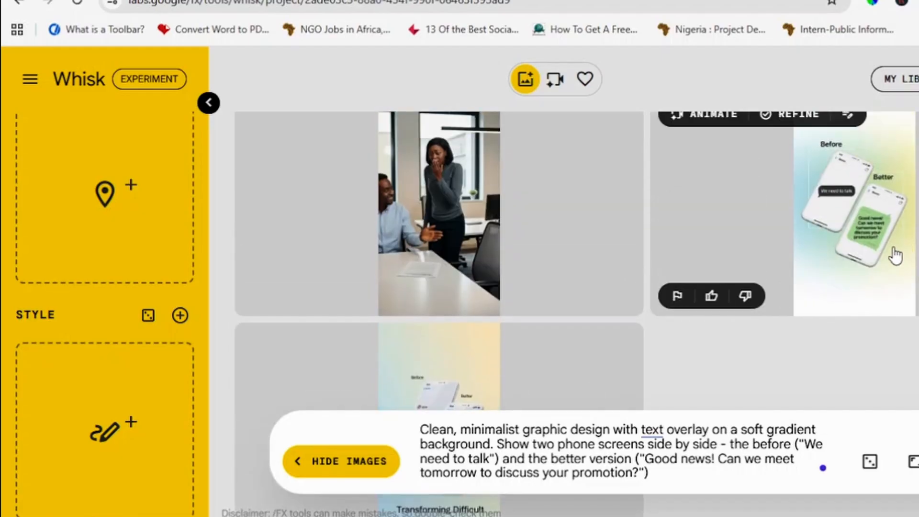
pyautogui.click(890, 258)
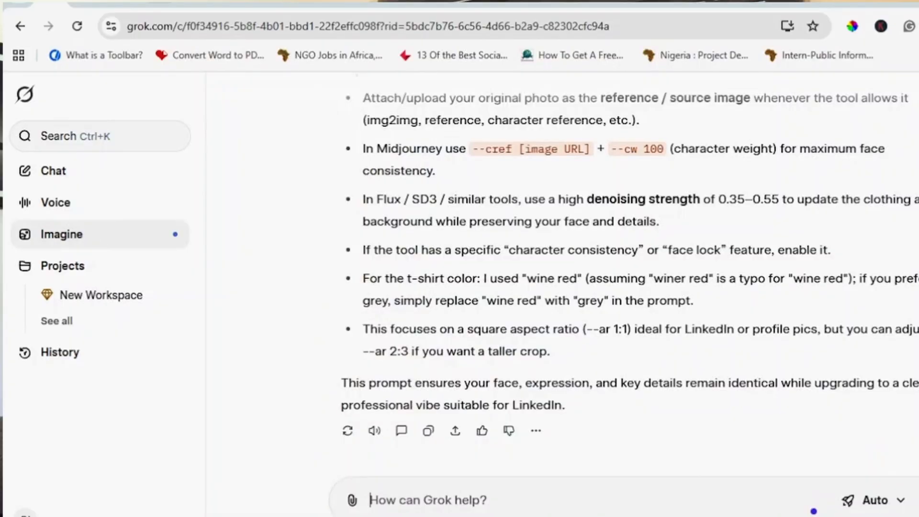
# Step: Open Imagine in Grok and upload the Whisk image of the worried woman holding her phone from Downloads
pyautogui.click(63, 235)
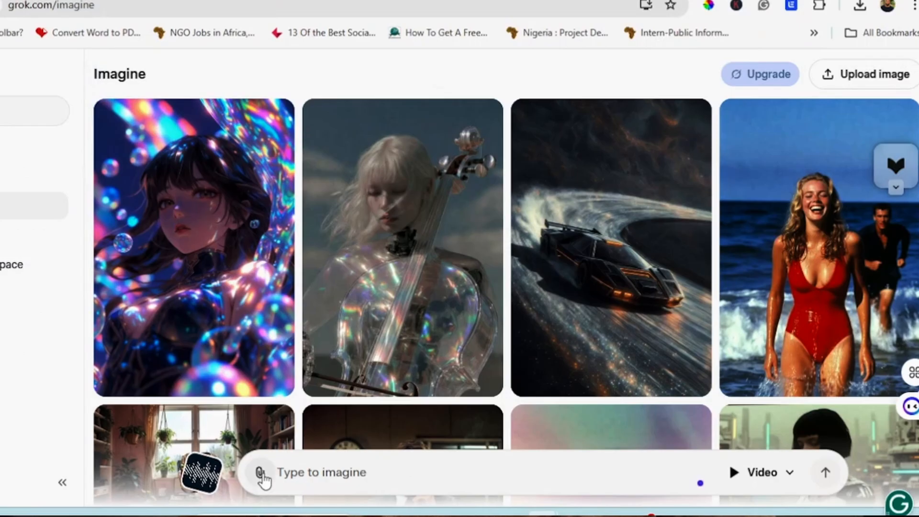
pyautogui.click(388, 510)
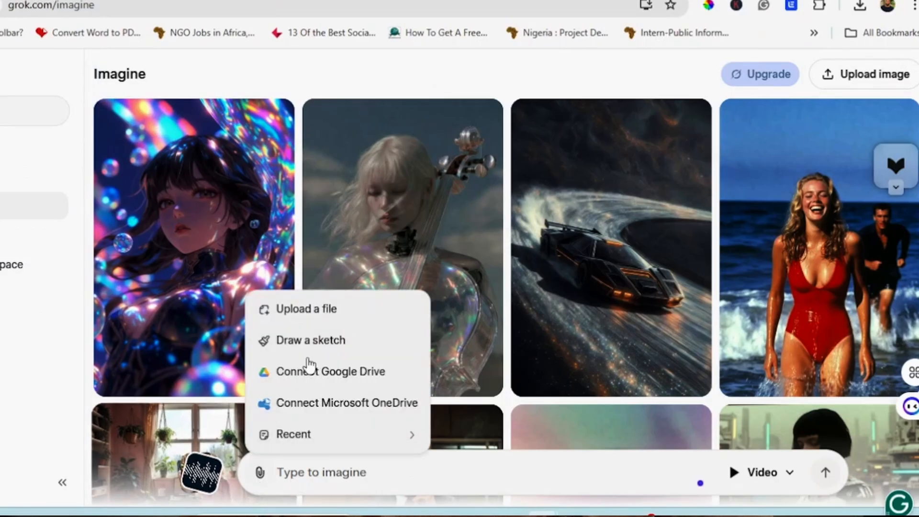
pyautogui.click(327, 307)
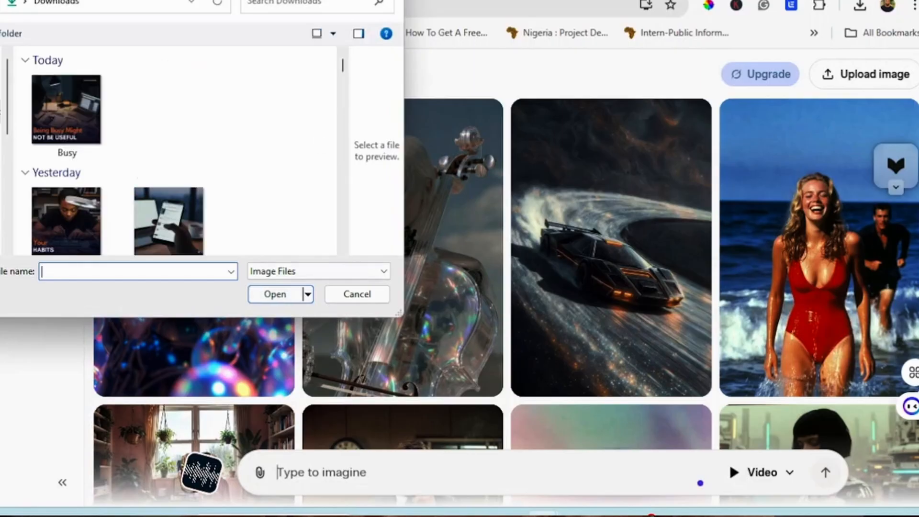
pyautogui.moveTo(345, 67)
pyautogui.mouseDown()
pyautogui.moveTo(346, 75)
pyautogui.moveTo(346, 67)
pyautogui.mouseUp()
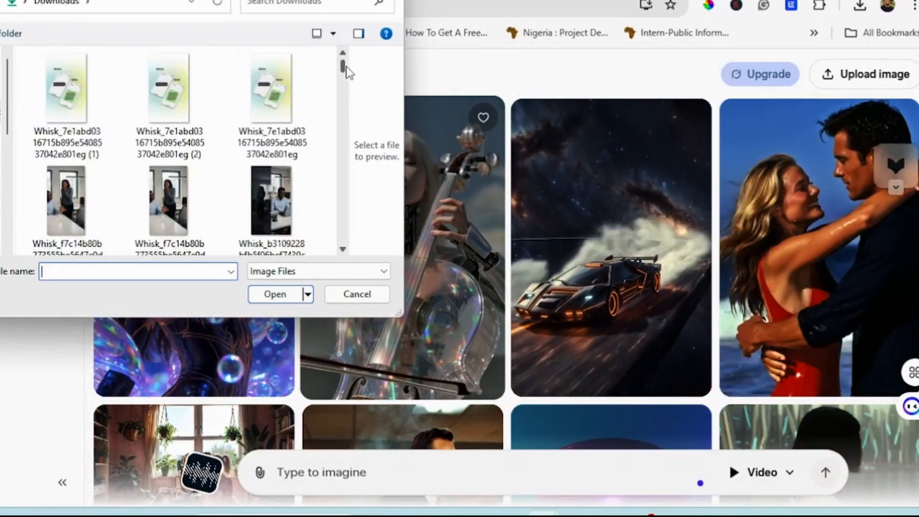
pyautogui.click(344, 251)
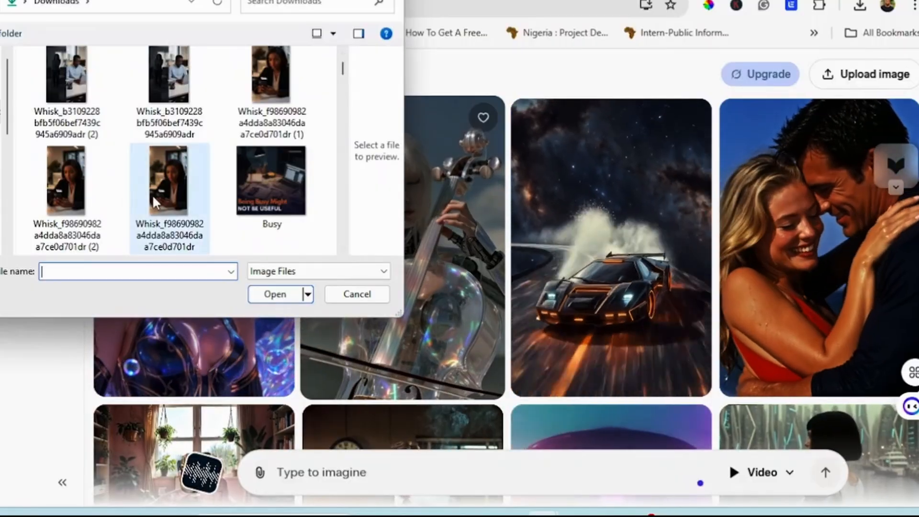
pyautogui.click(152, 194)
pyautogui.click(278, 293)
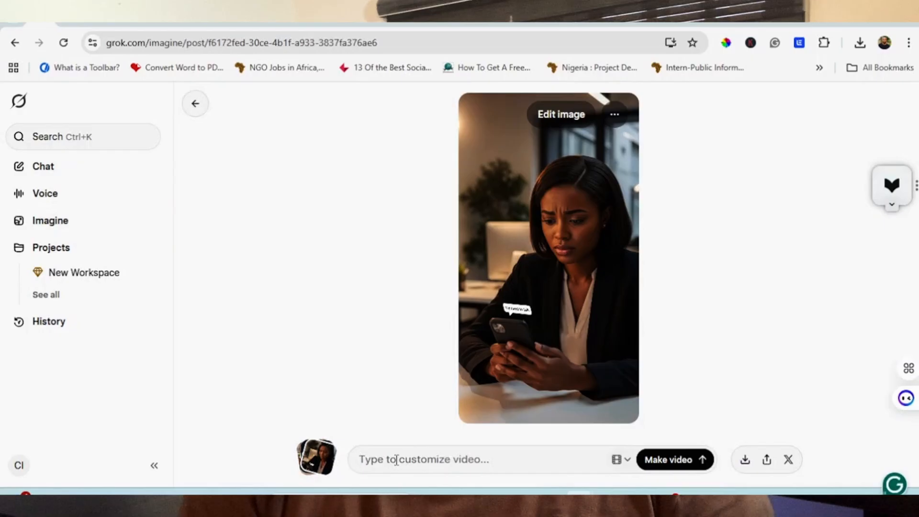
# Step: Generate a video with a slow push-in to a close-up of her worried face, then a cut to an extreme close-up of the phone message
pyautogui.write('Slow push-in from medium shot to close-up on her worried face, then cut to extreme close-up of phone screen showing the message.')
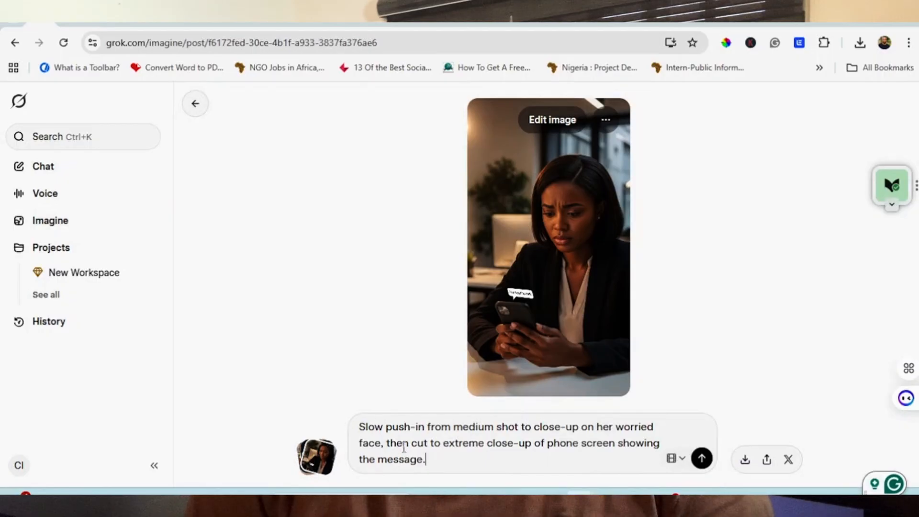
pyautogui.click(702, 460)
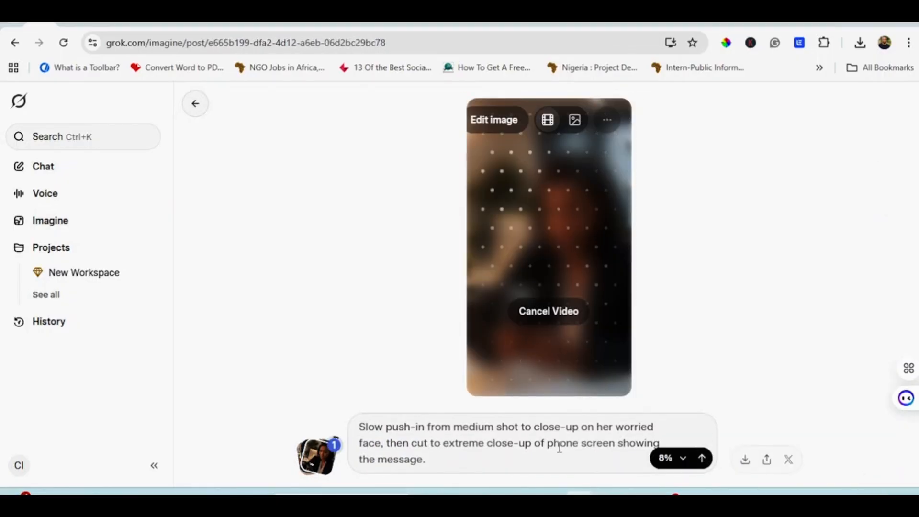
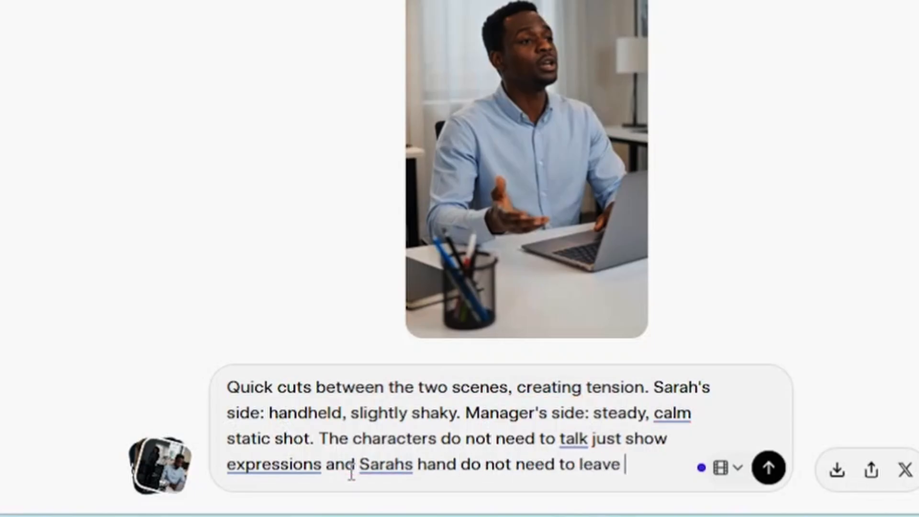
# Step: Extend the Scene 2 video prompt: her hand stays on the phone while worried, and the boss is smiling and focused on his laptop
pyautogui.write('the phone. Sj')
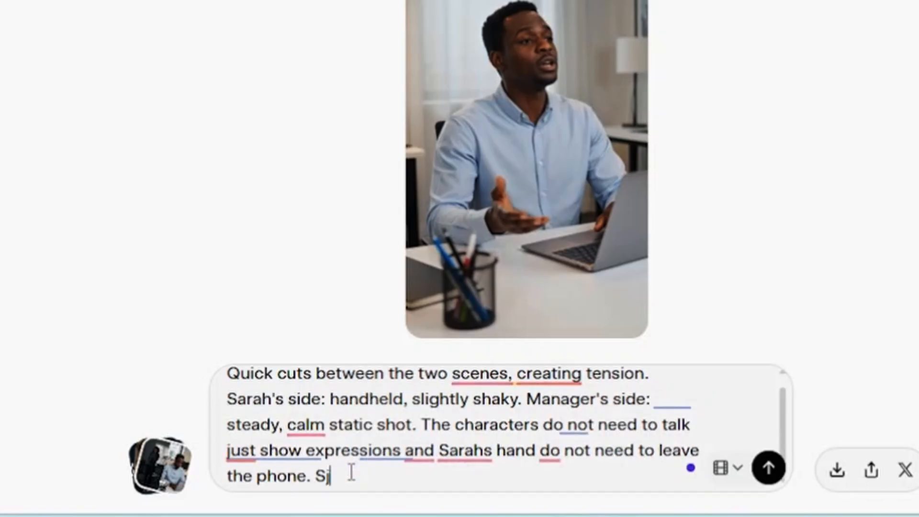
pyautogui.press('BackSpace')
pyautogui.write('he should ho')
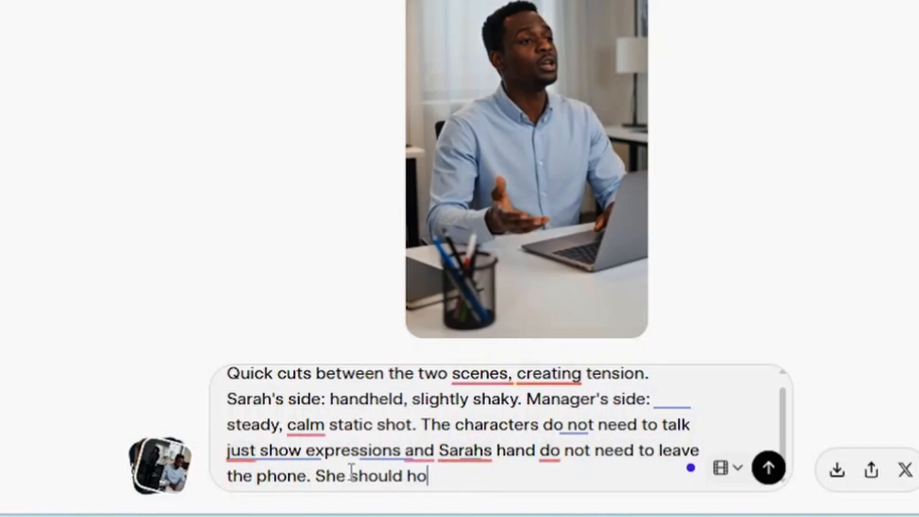
pyautogui.write('ld the phone while')
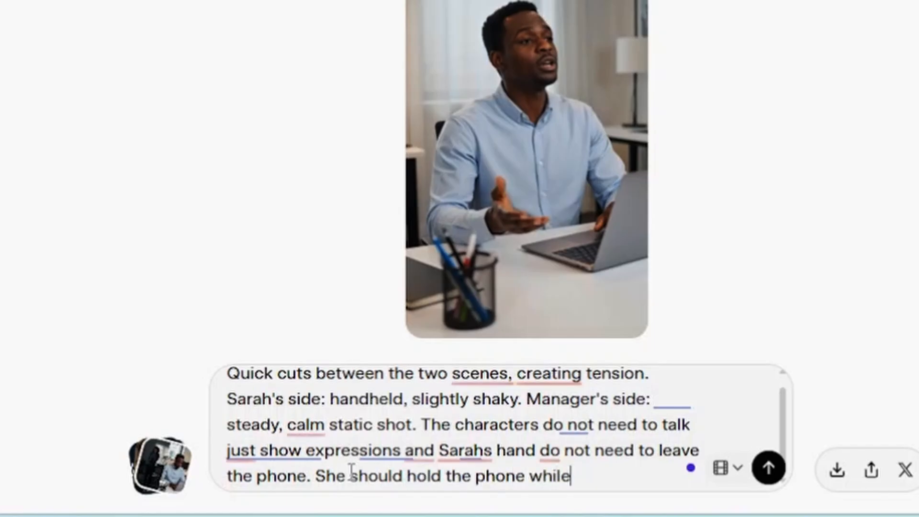
pyautogui.write(' worried. Th')
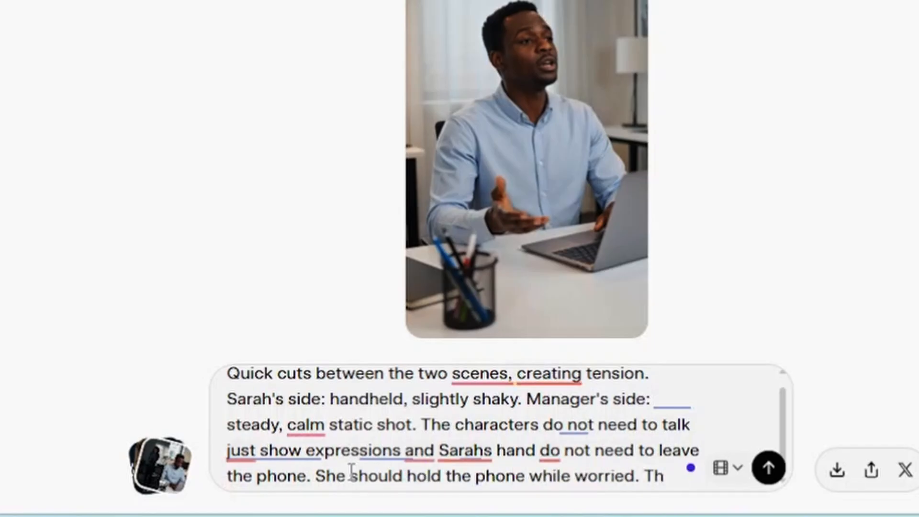
pyautogui.write('e boss should be smiling and focused on his laptop. Can')
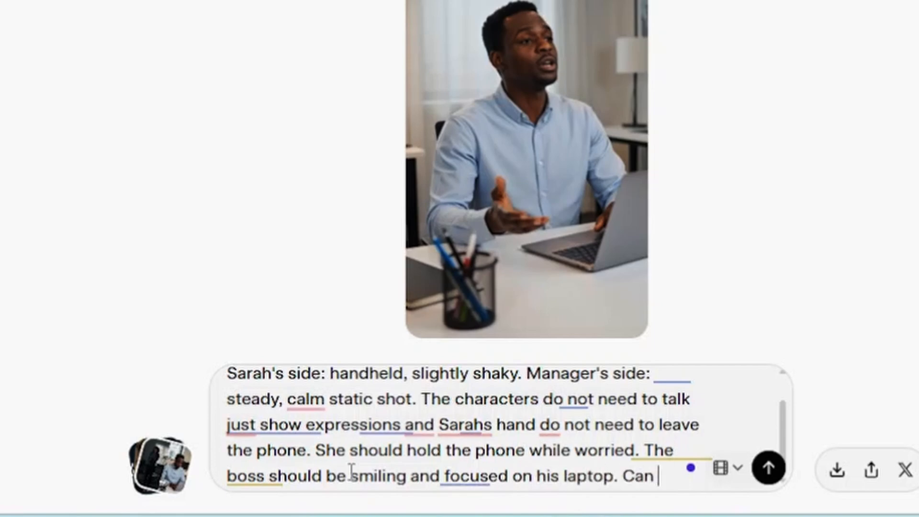
pyautogui.write('slow')
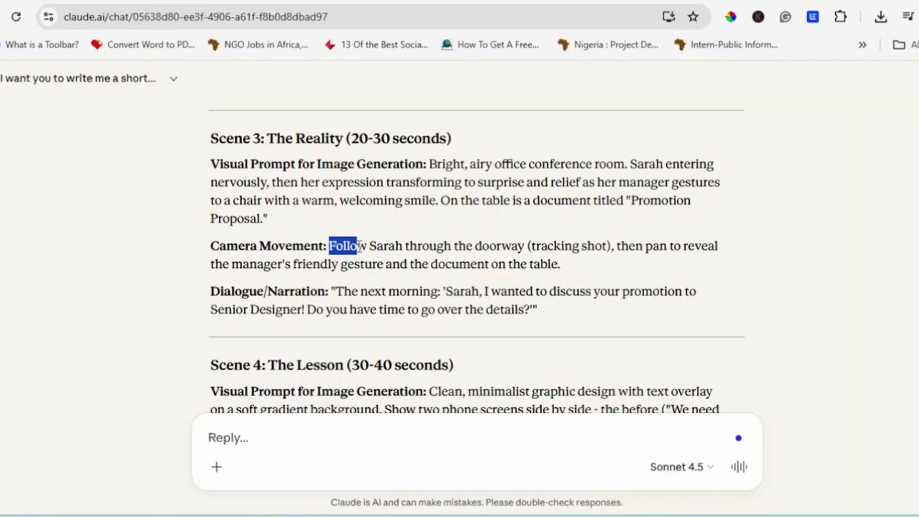
# Step: Copy Scene 3's full camera movement text, from the doorway tracking shot to the document on the table, in Claude
pyautogui.moveTo(374, 250); pyautogui.dragTo(463, 268)
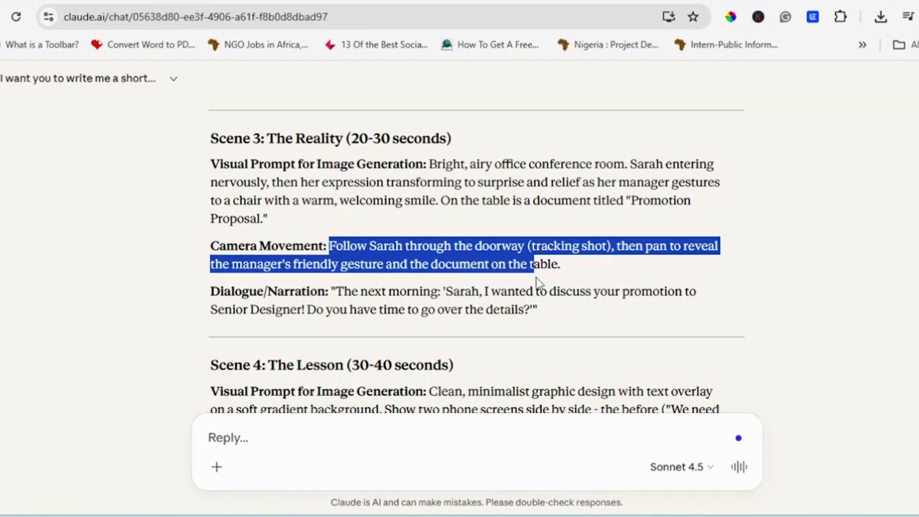
pyautogui.moveTo(536, 277); pyautogui.dragTo(567, 276)
pyautogui.hotkey('ctrl', 'c')
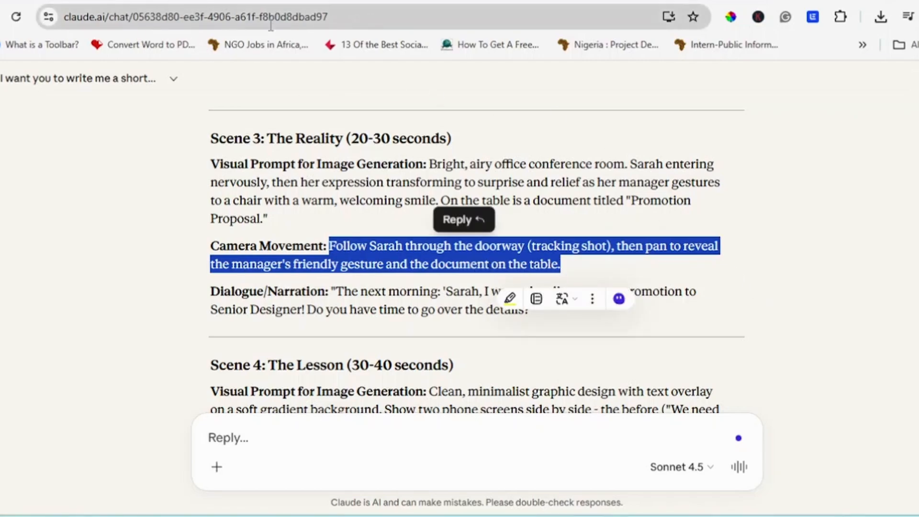
# Step: Switch to Grok, return to the Imagine start page and upload the conference-room image of the standing woman and seated manager
pyautogui.click(24, 1)
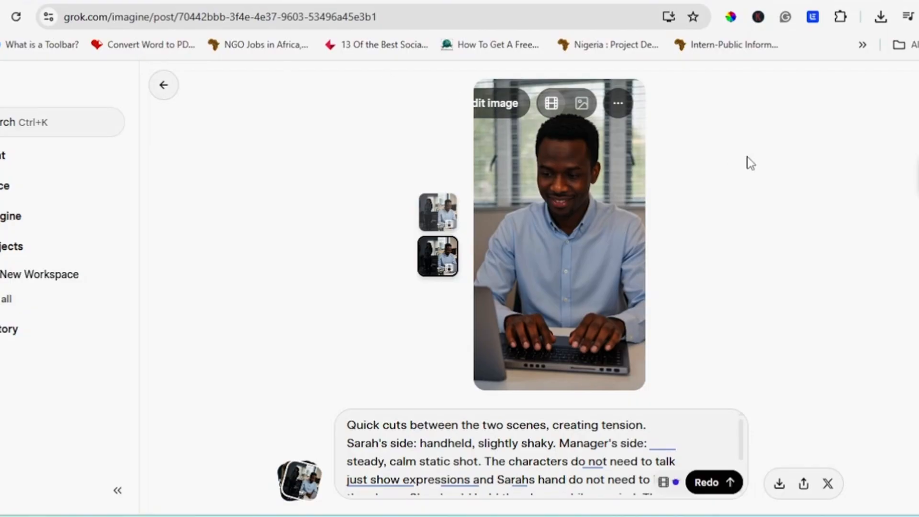
pyautogui.click(165, 91)
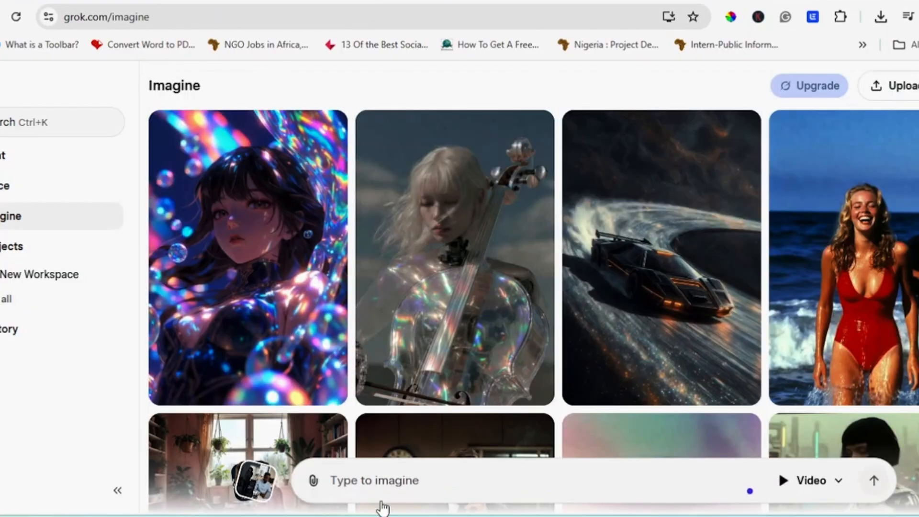
pyautogui.click(313, 480)
pyautogui.click(355, 319)
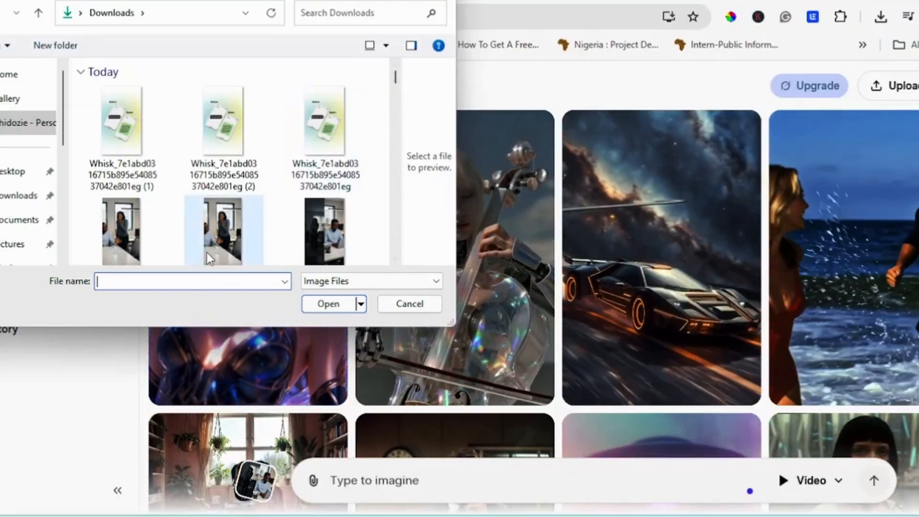
pyautogui.click(207, 252)
pyautogui.click(329, 304)
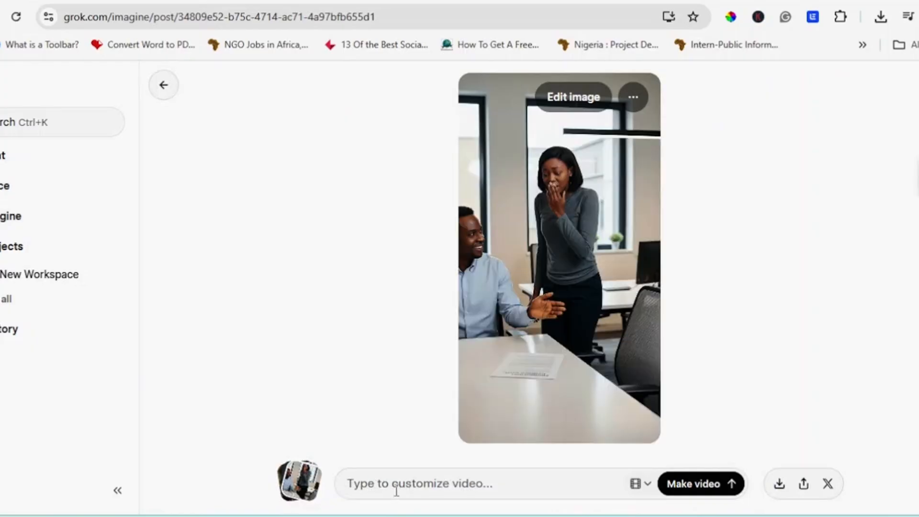
# Step: Paste the Scene 3 camera movement as the video prompt, add "No talks, just expressions" with its comma, and generate the video
pyautogui.hotkey('ctrl', 'v')
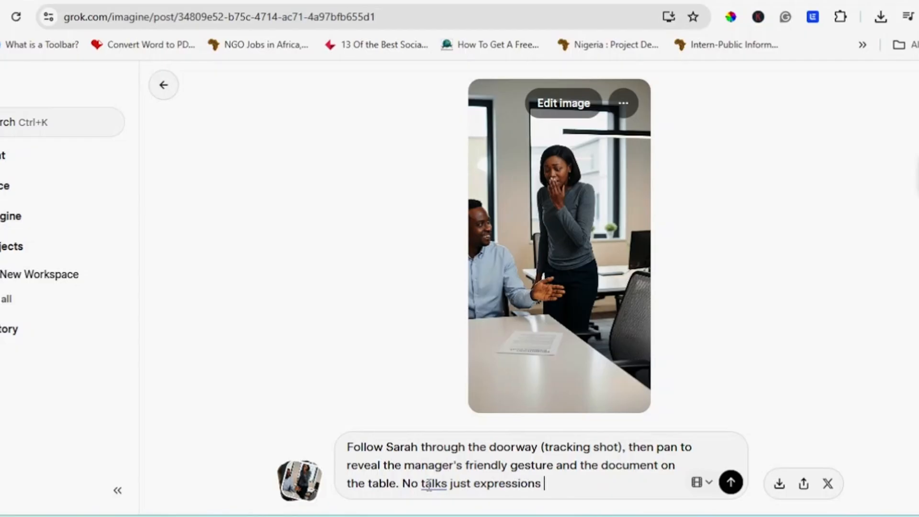
pyautogui.click(448, 484)
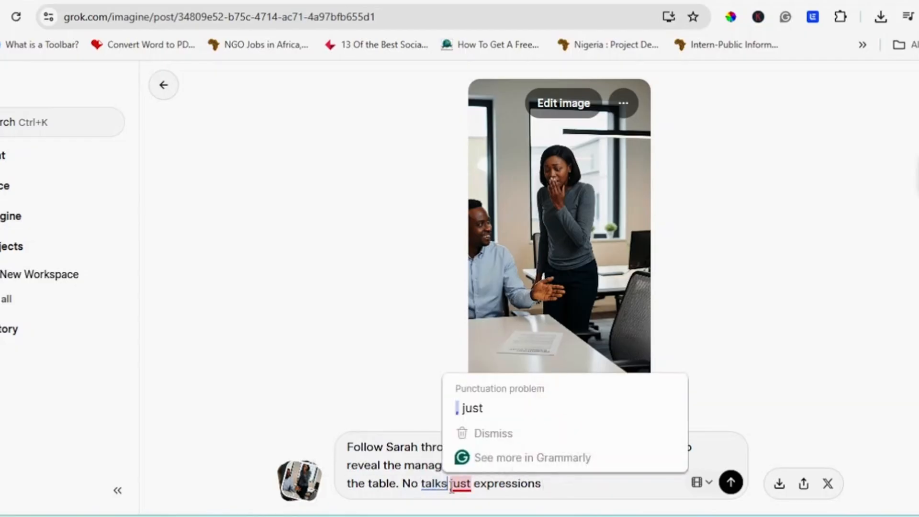
pyautogui.click(730, 483)
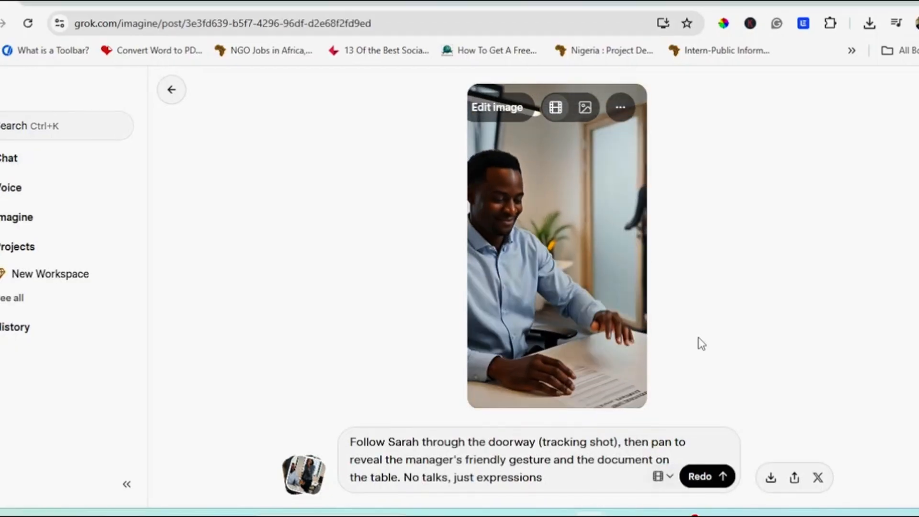
# Step: Add to the prompt that the video should be reversed, with her walking in panicked but excited on seeing the document, and regenerate it
pyautogui.click(581, 476)
pyautogui.write('.')
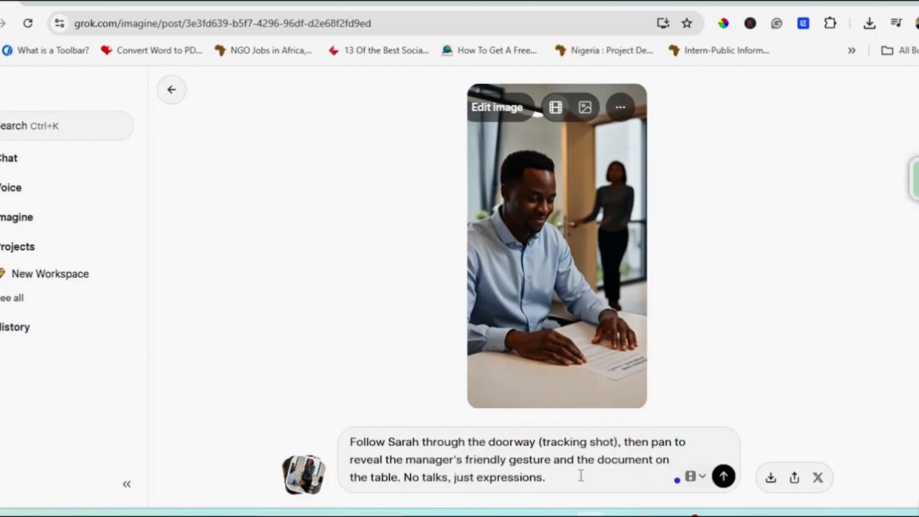
pyautogui.write('The video ')
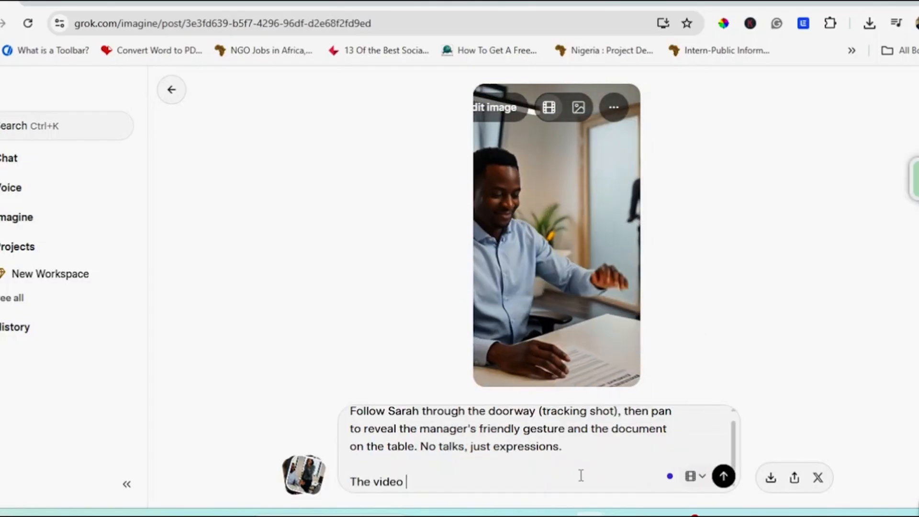
pyautogui.write('generation should be r')
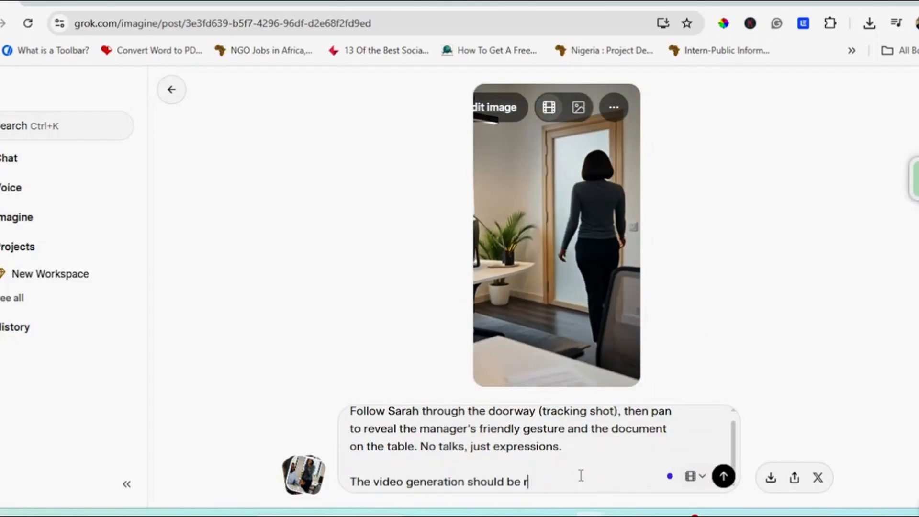
pyautogui.write('everse she should')
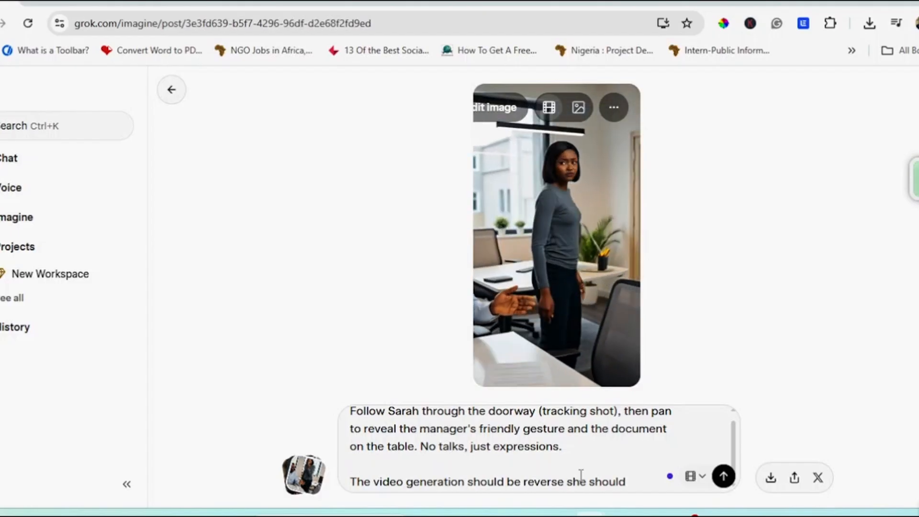
pyautogui.write(' walk in')
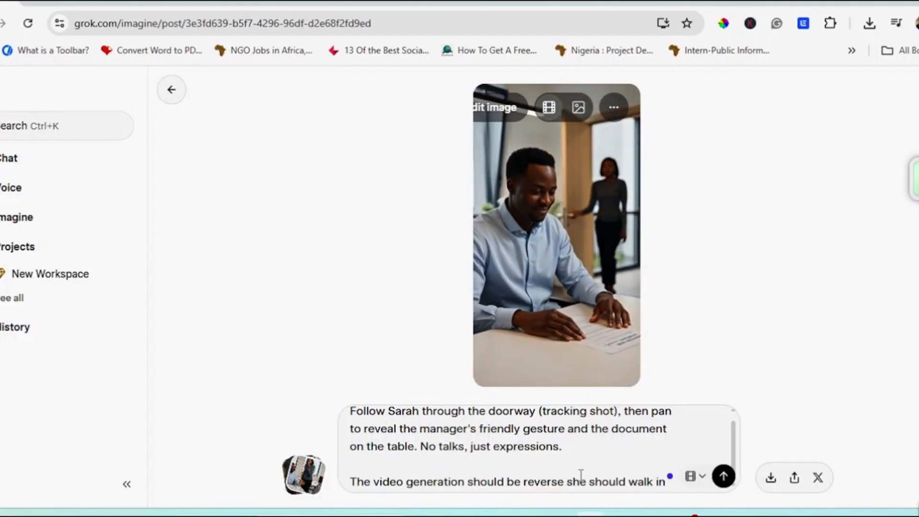
pyautogui.write(' panicked but')
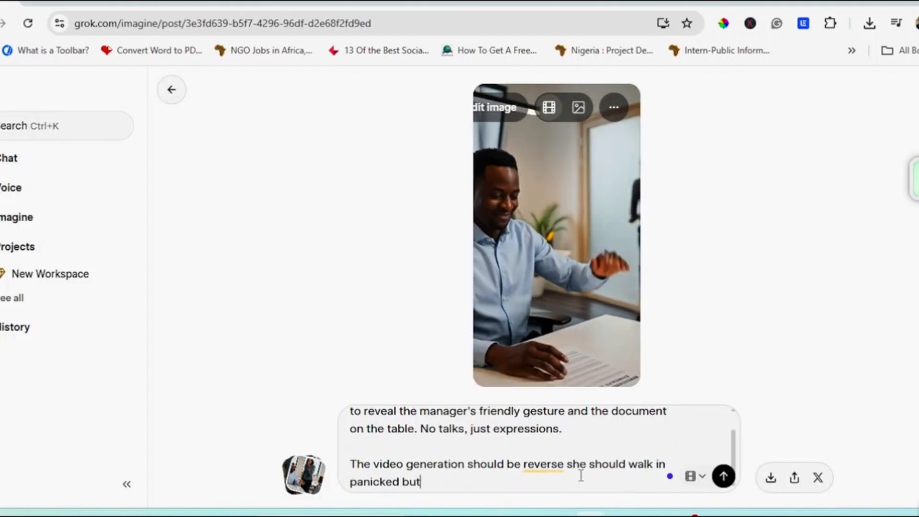
pyautogui.write(' be excited as she s')
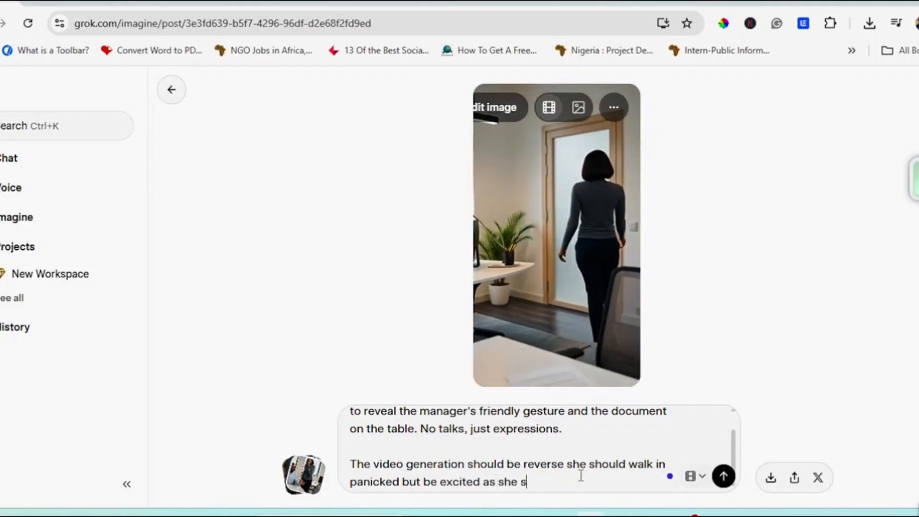
pyautogui.write('ees the document')
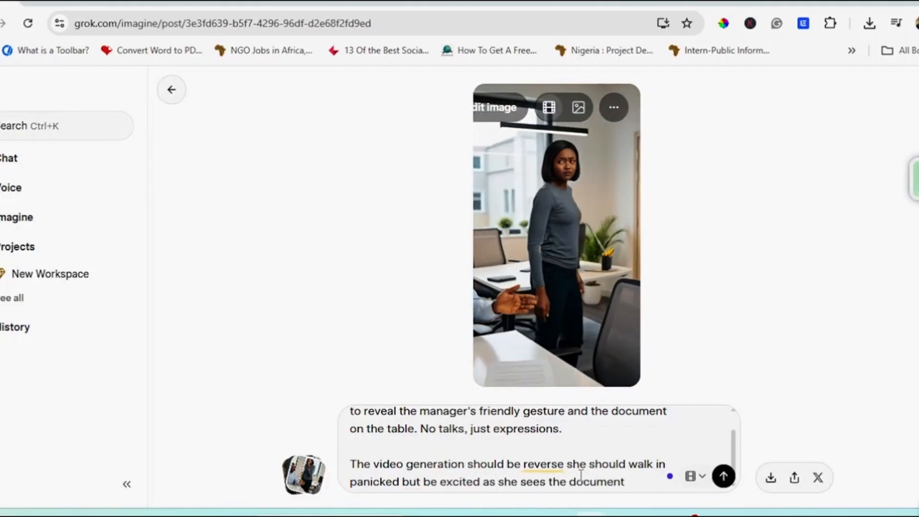
pyautogui.write(' on the table.')
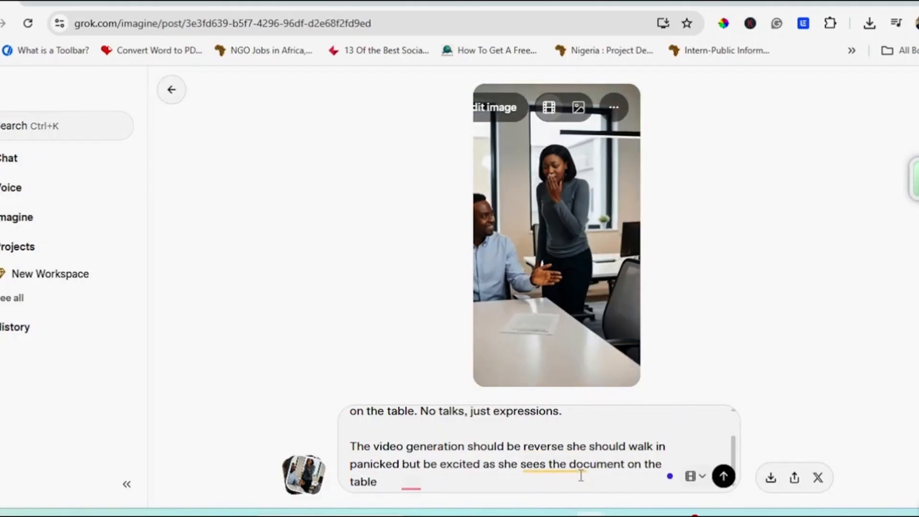
pyautogui.click(723, 476)
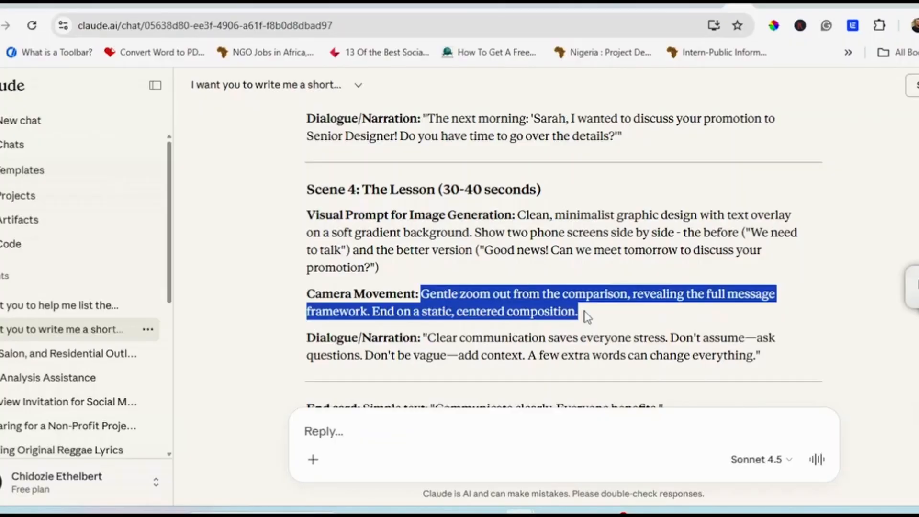
# Step: Copy Scene 4's full camera movement text, from the gentle zoom out to the centered composition, and switch to Grok
pyautogui.click(585, 317)
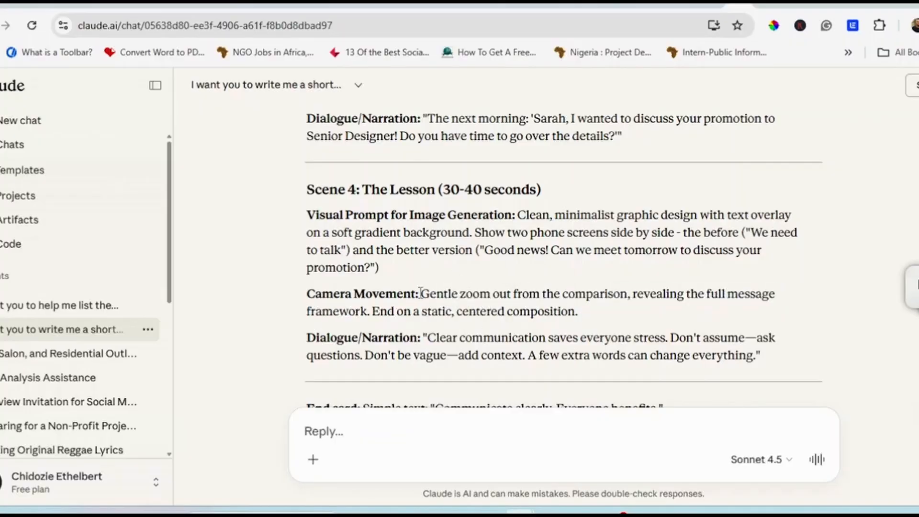
pyautogui.moveTo(421, 292); pyautogui.dragTo(570, 326)
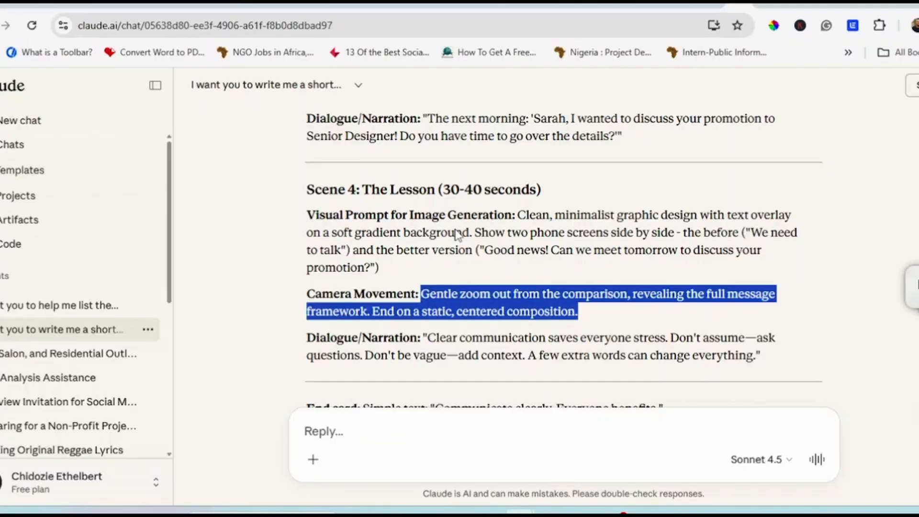
pyautogui.click(13, 3)
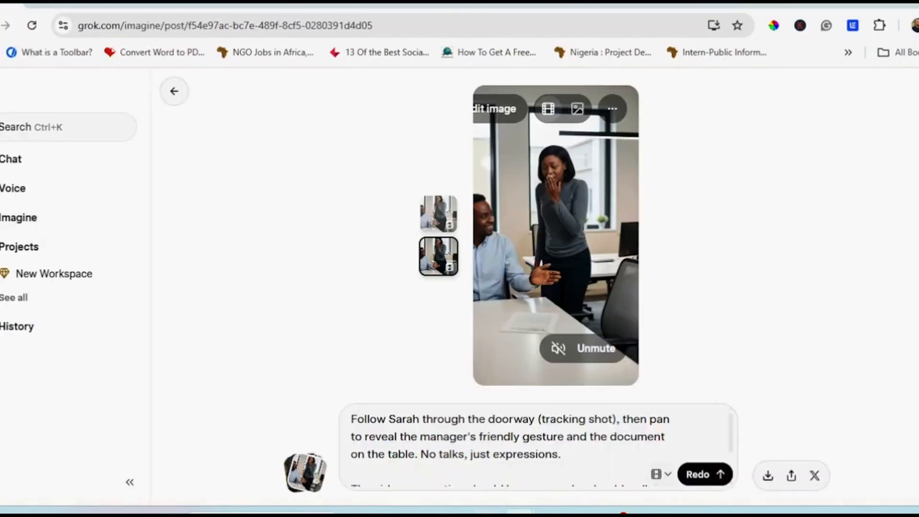
pyautogui.click(307, 484)
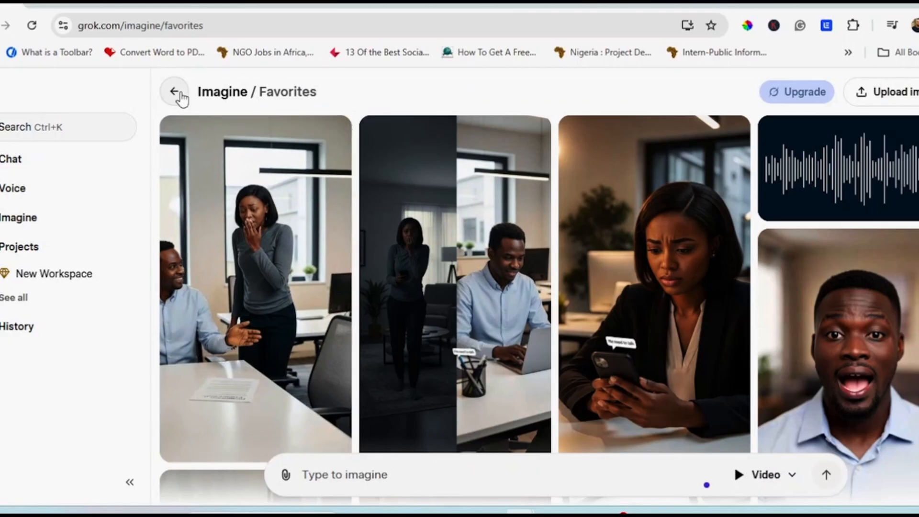
pyautogui.click(259, 279)
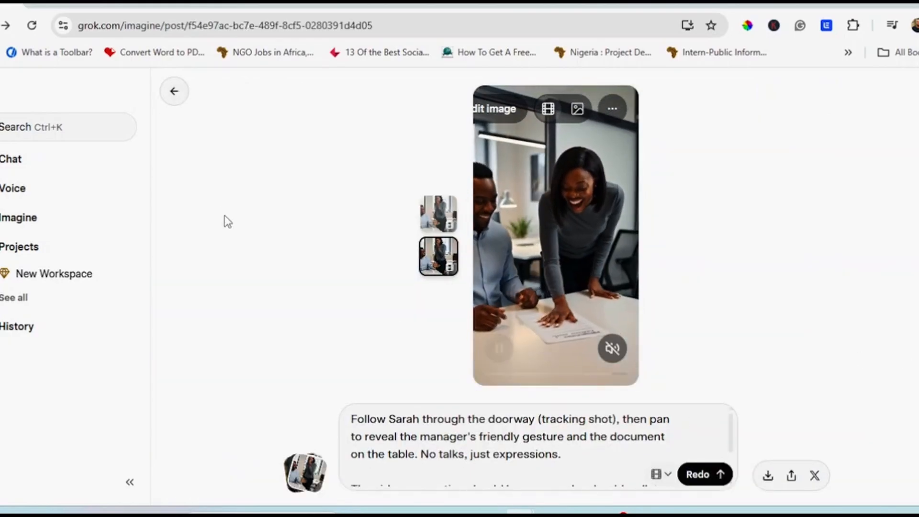
pyautogui.click(175, 92)
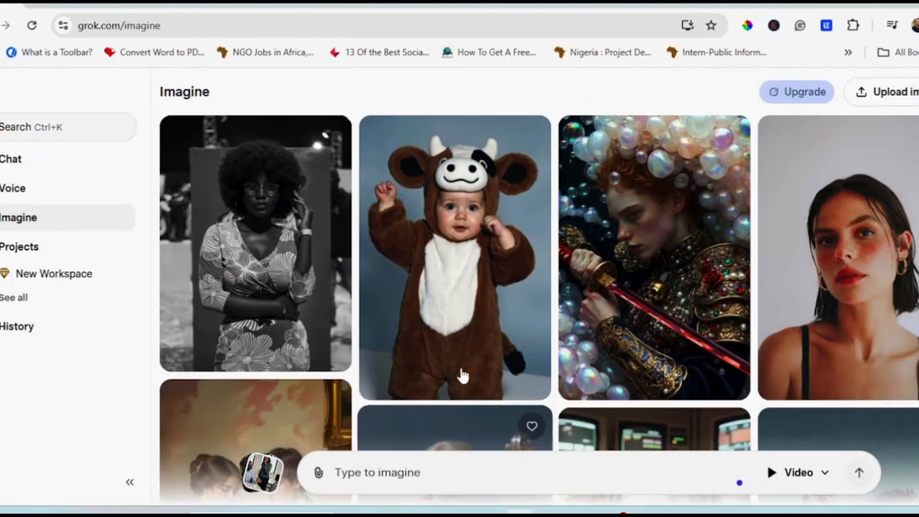
pyautogui.click(319, 474)
pyautogui.click(396, 319)
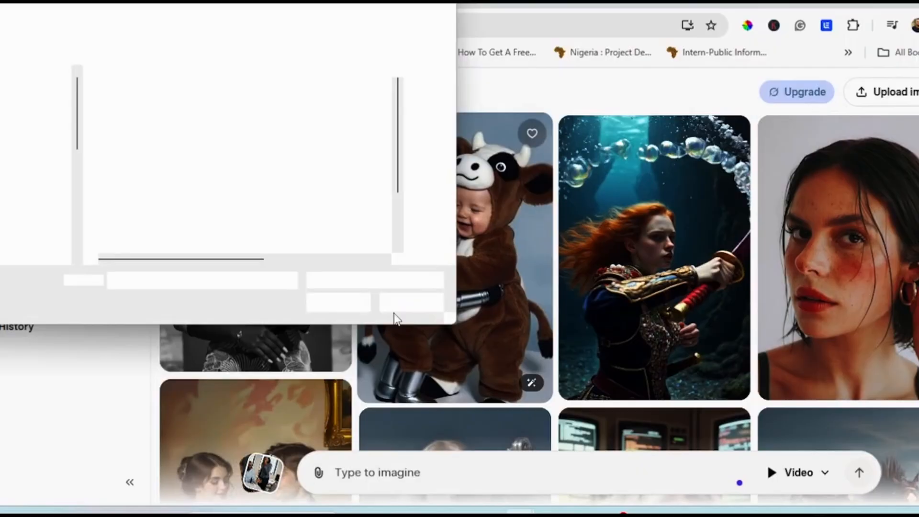
pyautogui.click(139, 228)
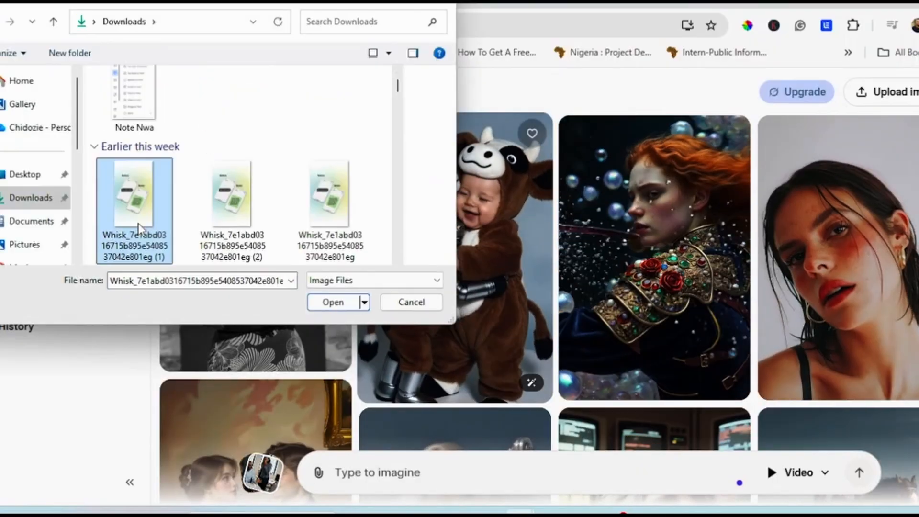
pyautogui.click(343, 302)
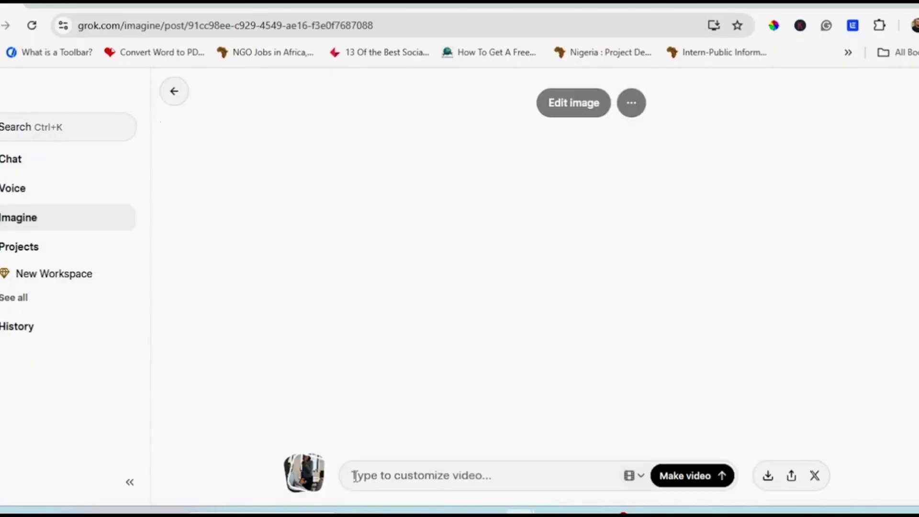
# Step: Generate the video with the pasted Scene 4 camera movement as its prompt, keeping and downloading the second version
pyautogui.write('Gentle zoom out from the comparison, revealing the full message framework. End on a static, centered composition.')
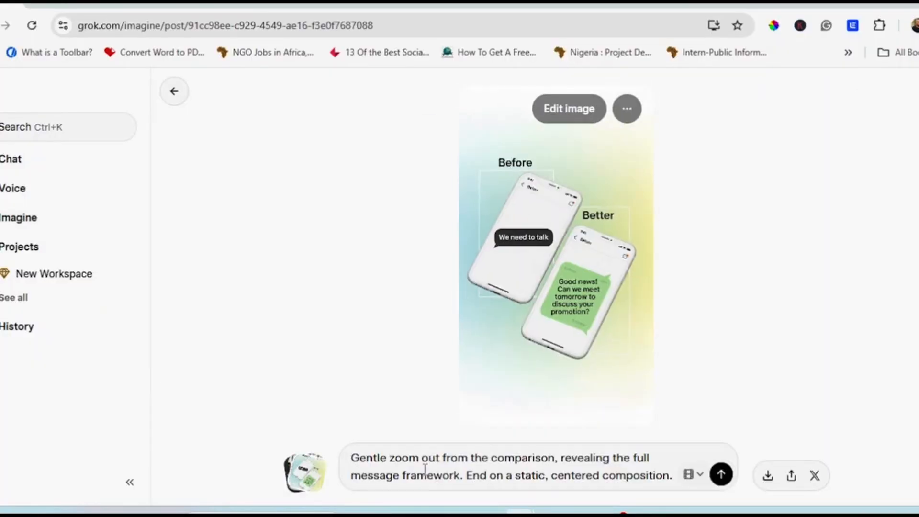
pyautogui.click(720, 475)
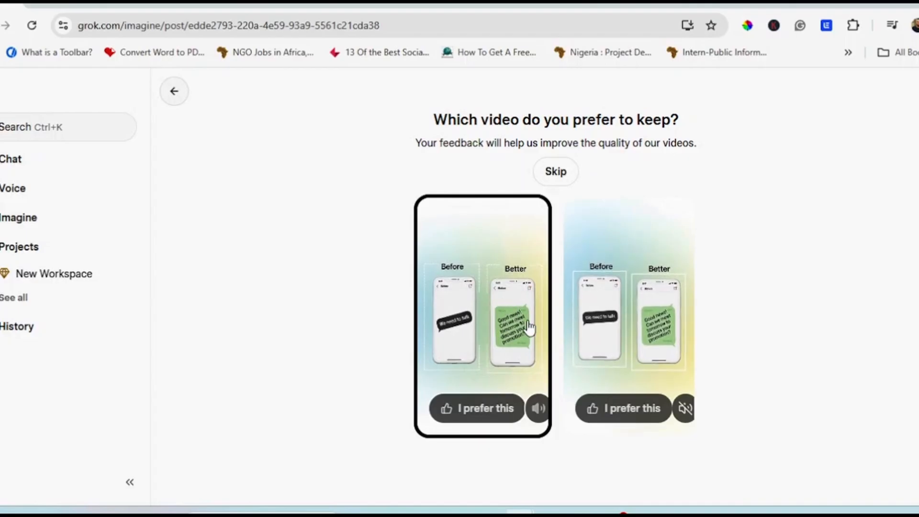
pyautogui.click(652, 328)
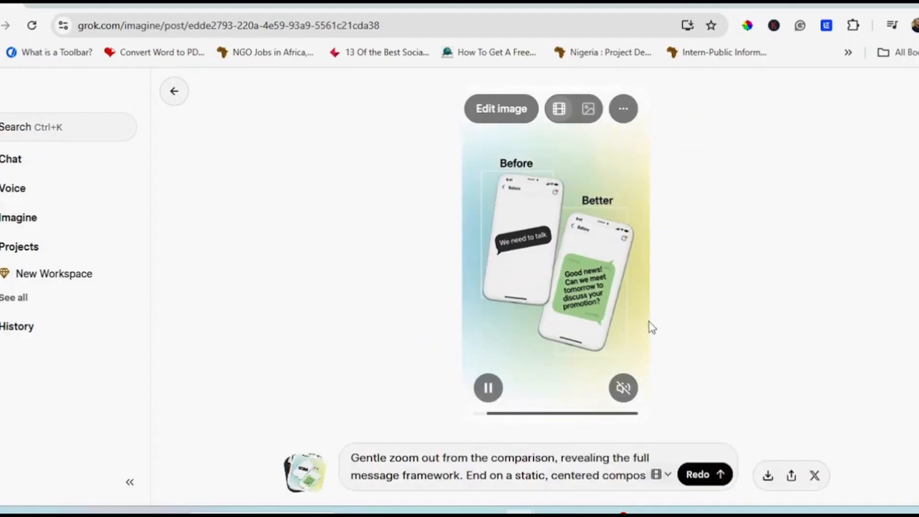
pyautogui.click(767, 476)
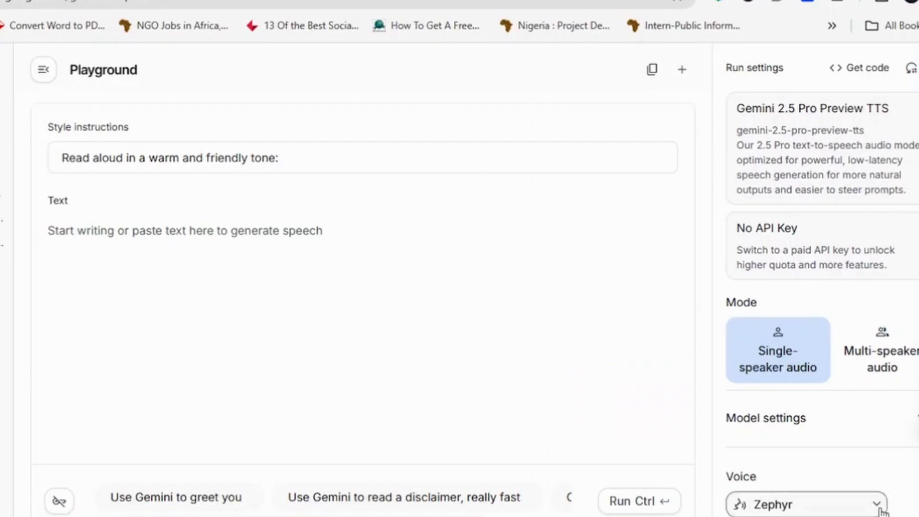
# Step: Preview several speech voices, including Puck, Charon and Leda, and set the voice to Leda
pyautogui.click(879, 511)
pyautogui.click(752, 336)
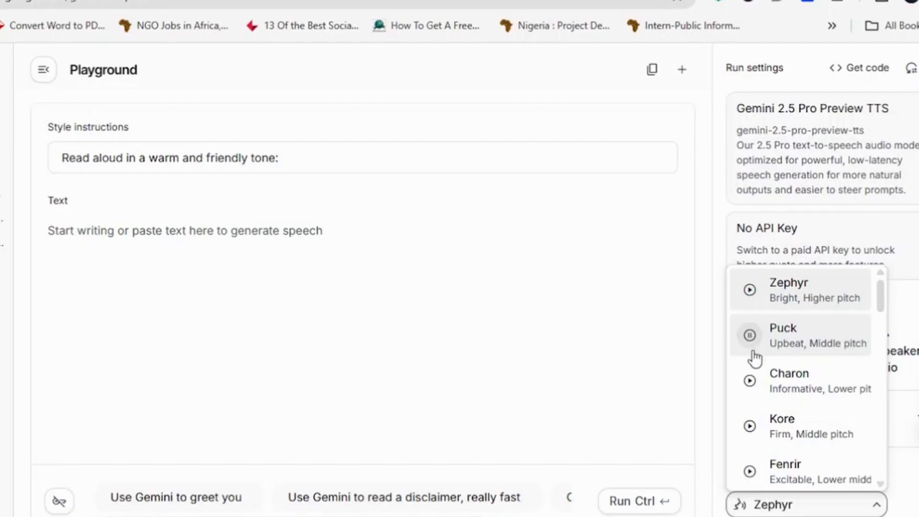
pyautogui.click(750, 381)
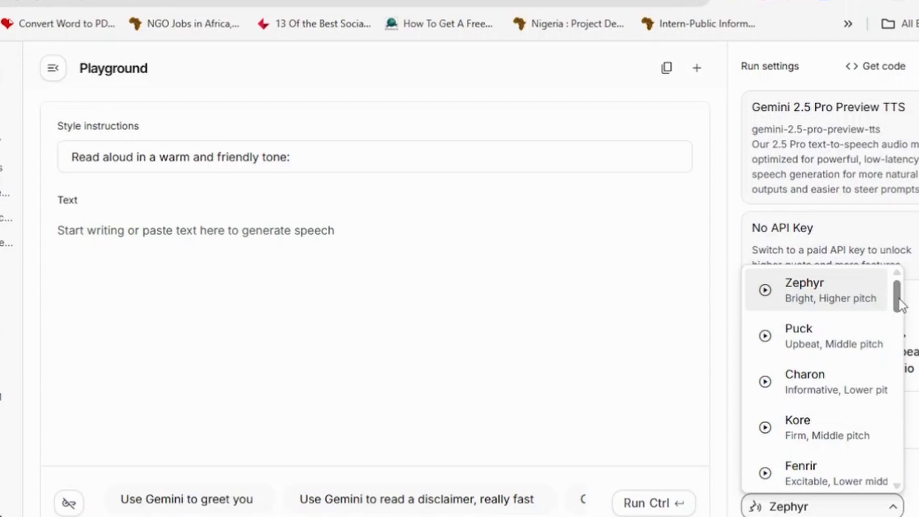
pyautogui.scroll(-2, 899, 304)
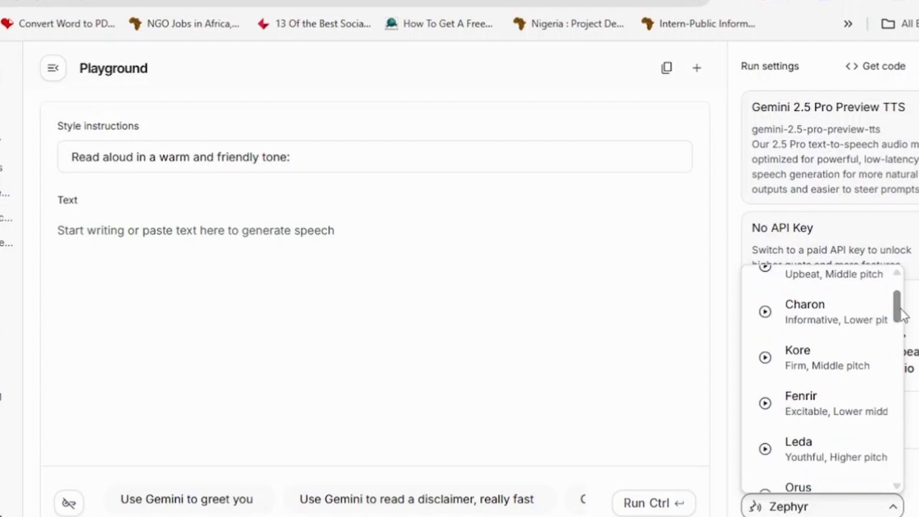
pyautogui.click(766, 427)
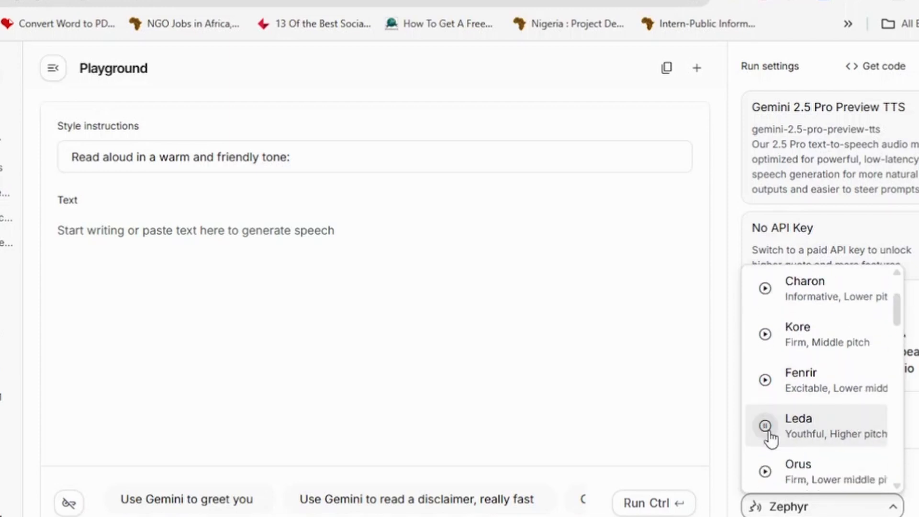
pyautogui.scroll(-2, 897, 309)
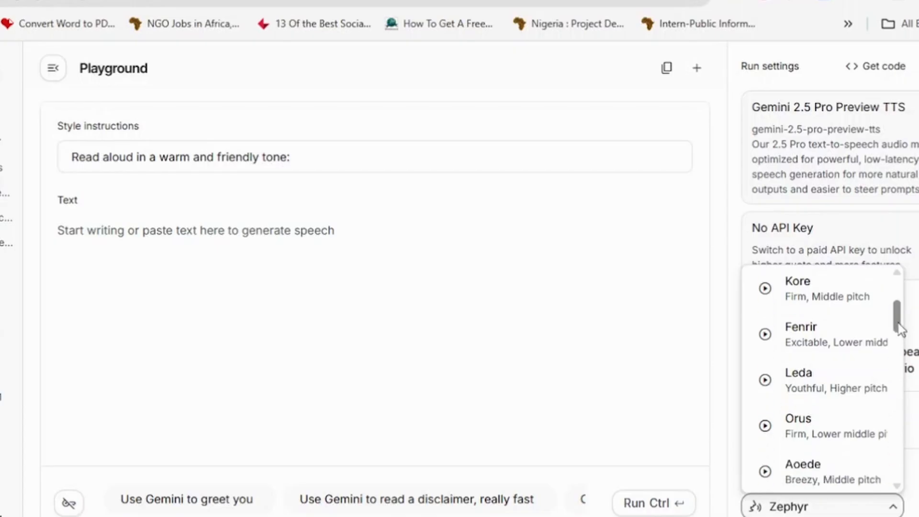
pyautogui.moveTo(902, 336); pyautogui.dragTo(912, 369)
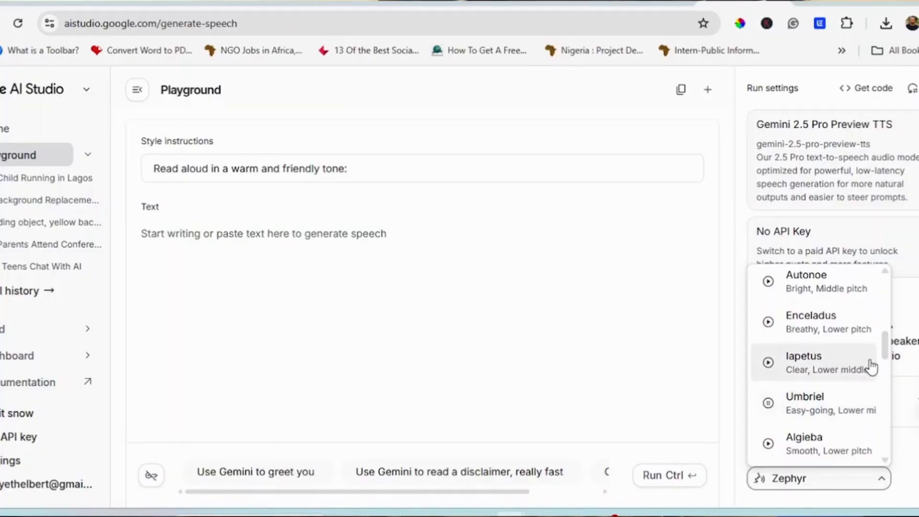
pyautogui.moveTo(886, 353); pyautogui.dragTo(889, 329)
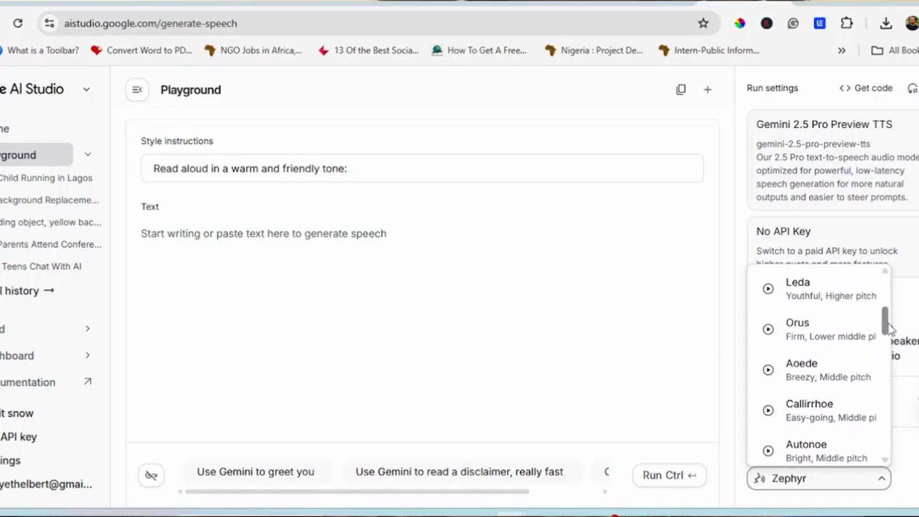
pyautogui.click(797, 293)
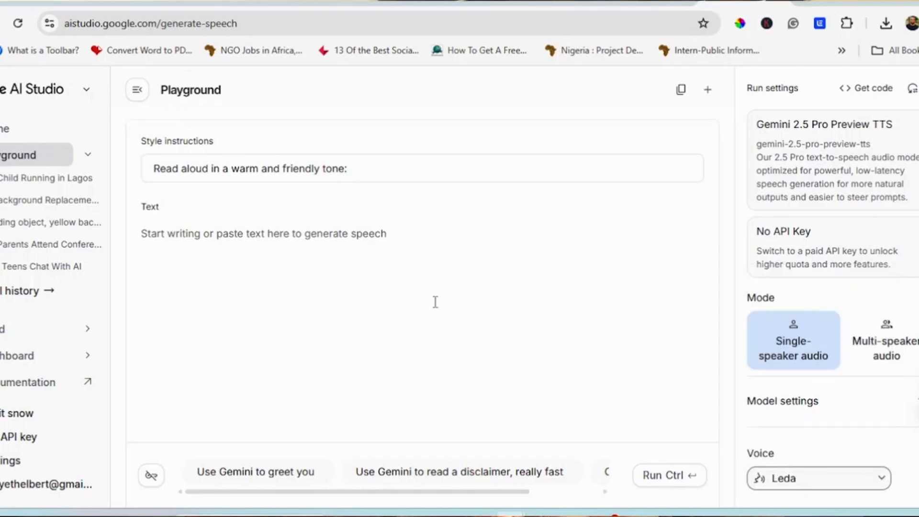
# Step: Enter the Scene 1 narration about the manager's text and the fear of getting fired, and generate its speech
pyautogui.click(203, 229)
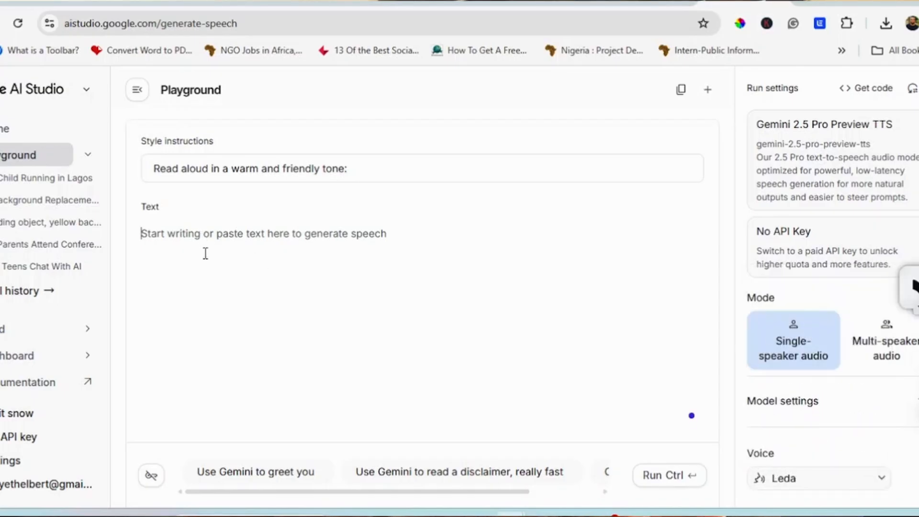
pyautogui.write("Sarah sees this text from her manager and her heart sinks. 'I'm getting fired,' she thinks.")
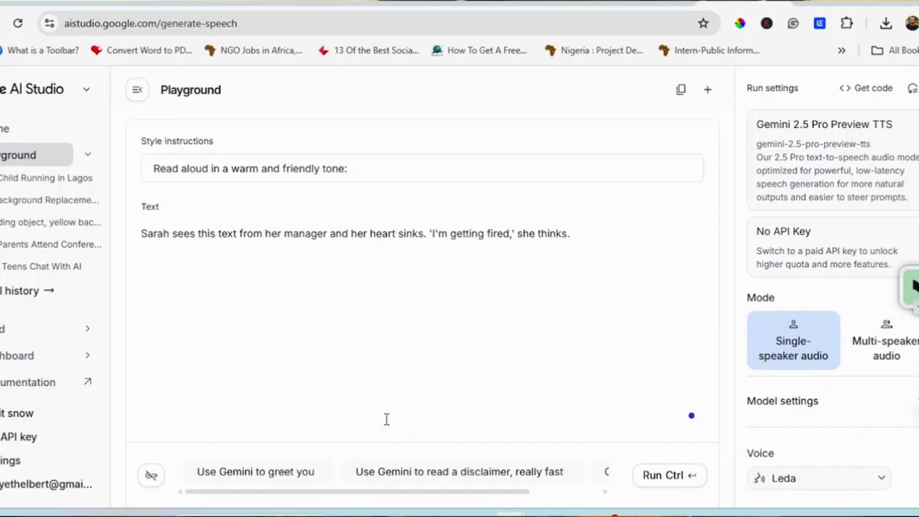
pyautogui.click(665, 479)
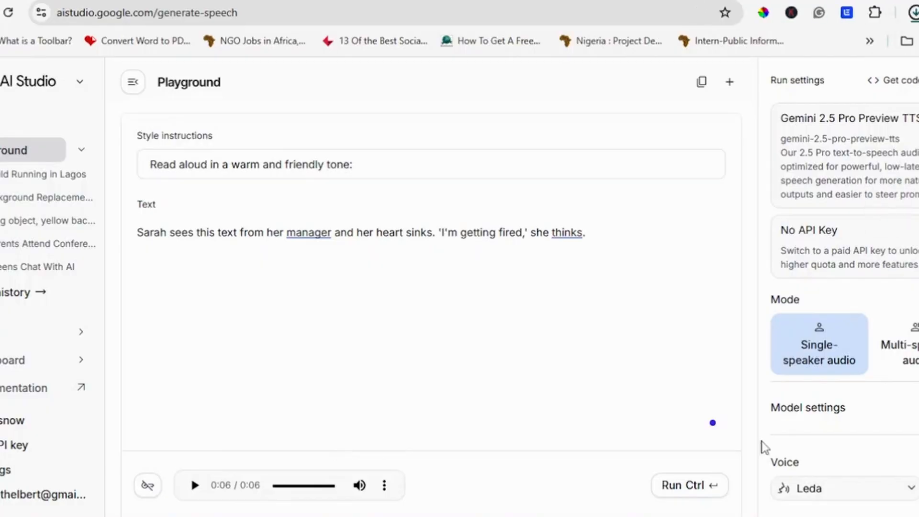
# Step: Switch to Claude and copy Scene 2's narration, from "She spirals all evening" to "her promotion announcement."
pyautogui.click(666, 463)
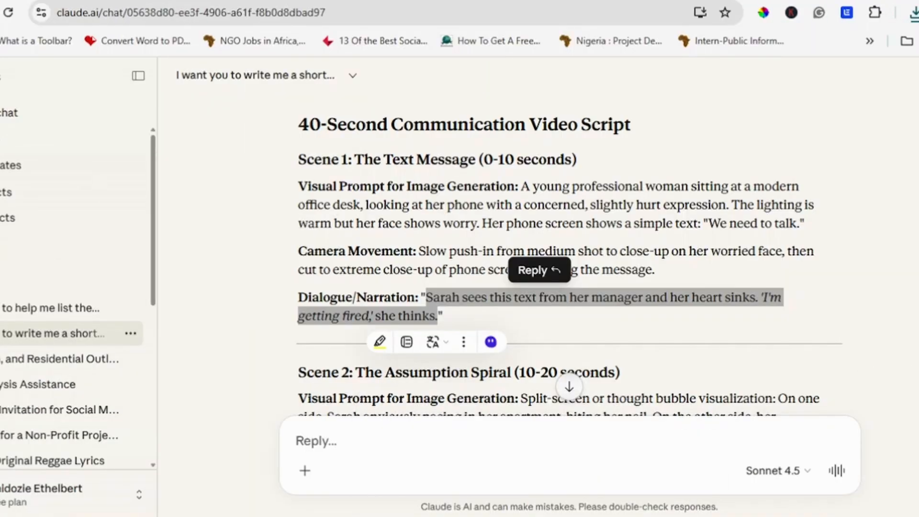
pyautogui.scroll(-1, 681, 363)
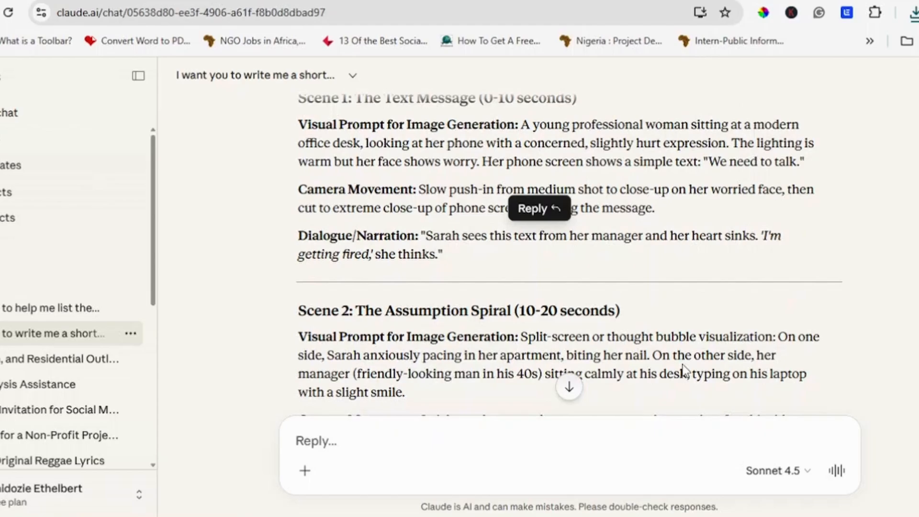
pyautogui.scroll(-2, 569, 253)
pyautogui.scroll(2, 569, 254)
pyautogui.scroll(-4, 569, 253)
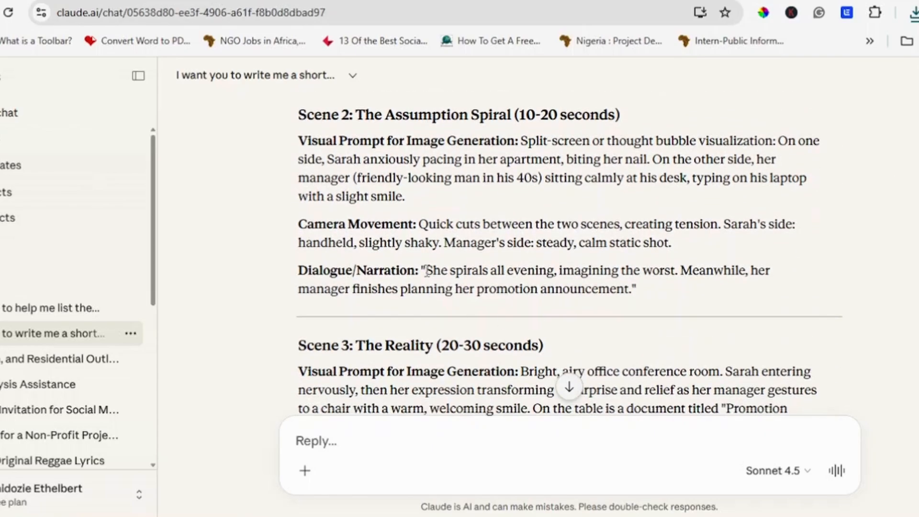
pyautogui.moveTo(426, 271); pyautogui.dragTo(634, 287)
pyautogui.hotkey('ctrl', 'c')
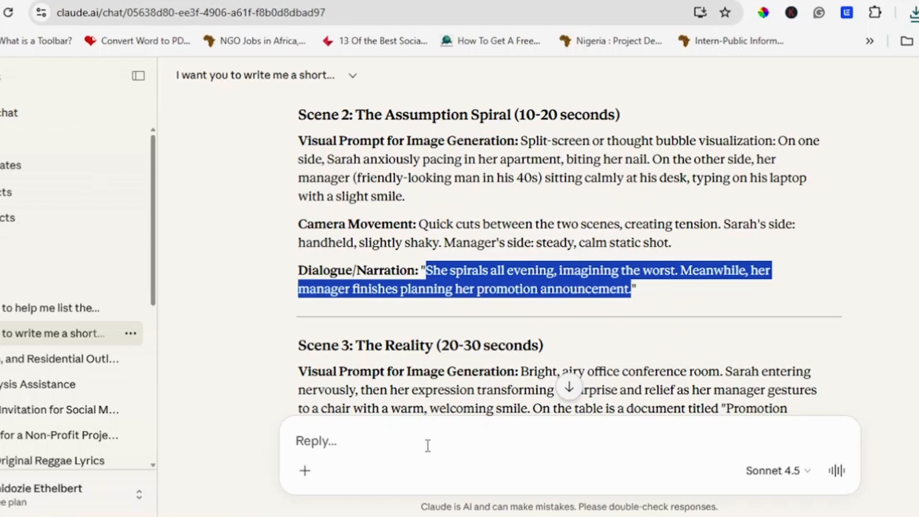
# Step: Switch to Google AI Studio, replace the speech text with the copied Scene 2 narration and generate its audio
pyautogui.click(445, 460)
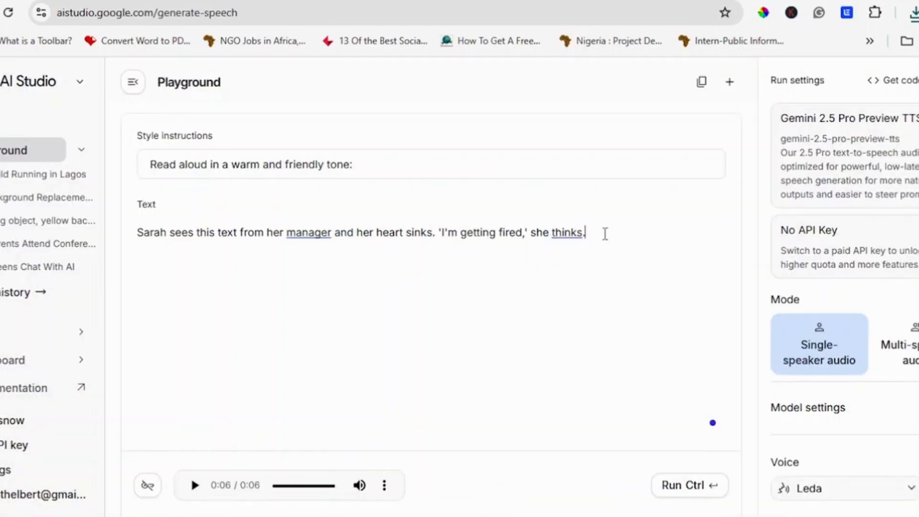
pyautogui.moveTo(605, 234); pyautogui.dragTo(137, 232)
pyautogui.hotkey('ctrl', 'v')
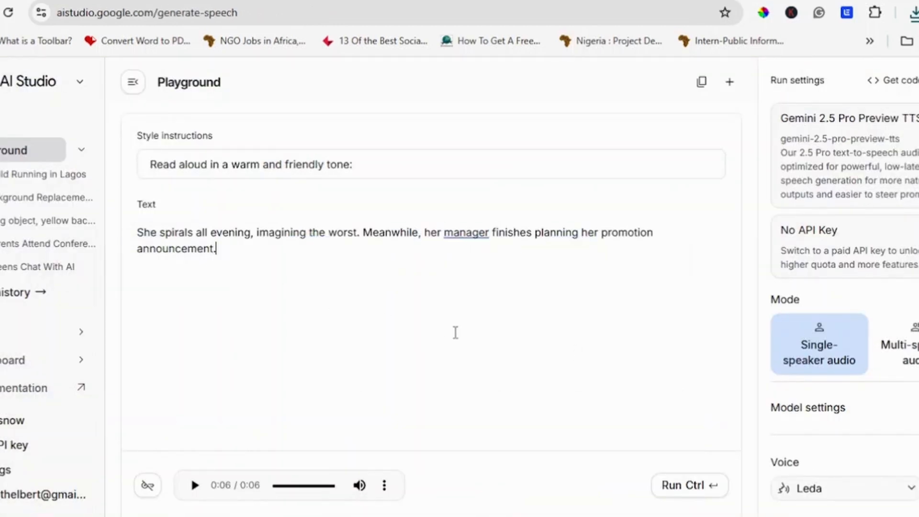
pyautogui.click(682, 494)
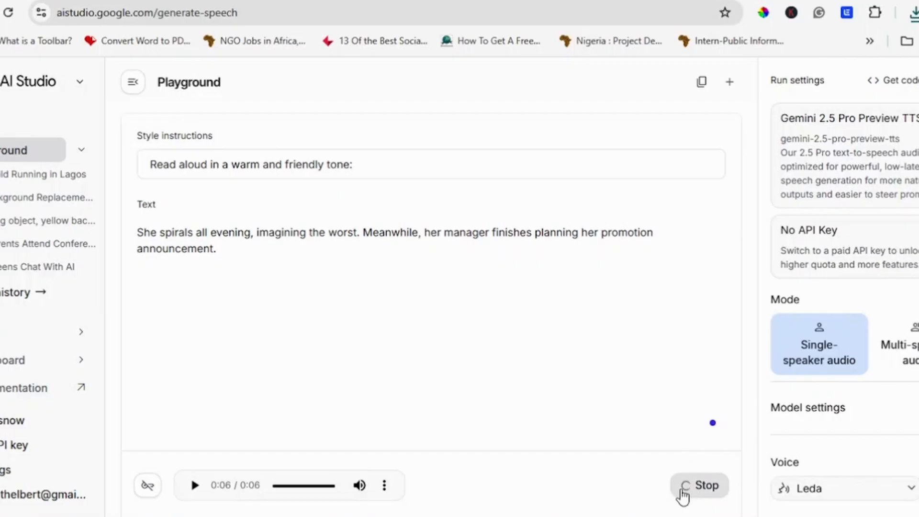
pyautogui.click(682, 494)
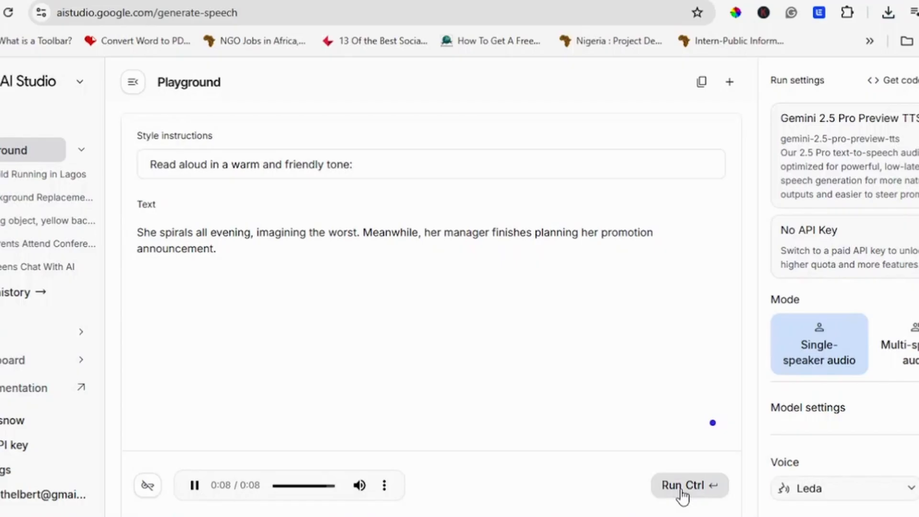
# Step: Download the generated Scene 2 narration audio and dismiss the list of downloads
pyautogui.click(386, 489)
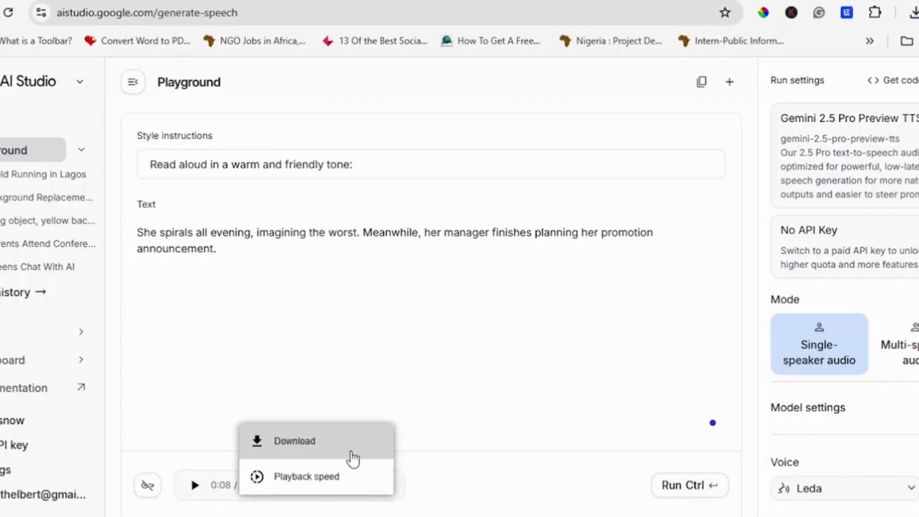
pyautogui.click(352, 458)
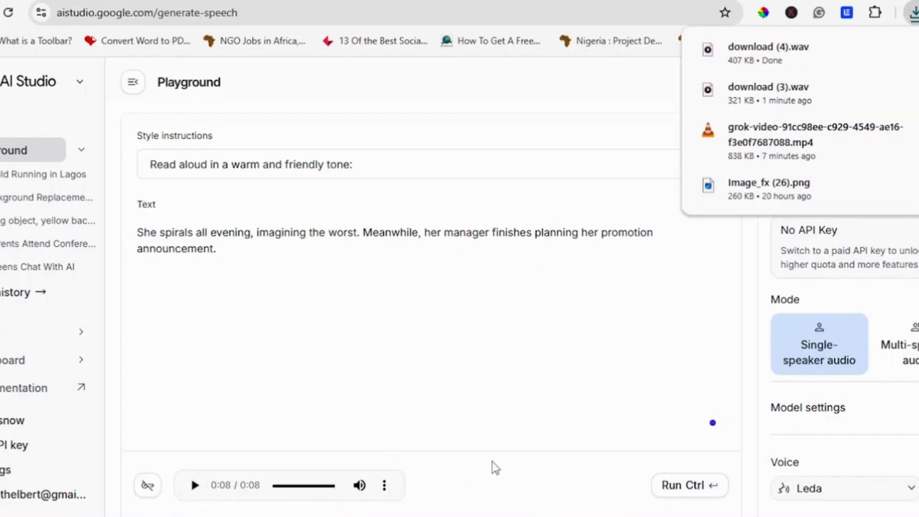
pyautogui.click(554, 328)
pyautogui.moveTo(524, 516)
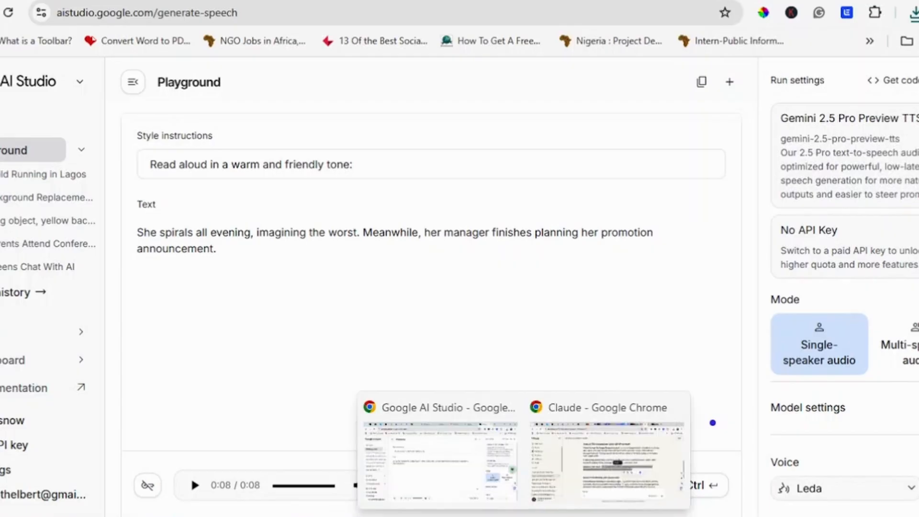
# Step: Switch to Claude and copy Scene 3's narration, from "The next morning" to "go over the details?"
pyautogui.click(572, 479)
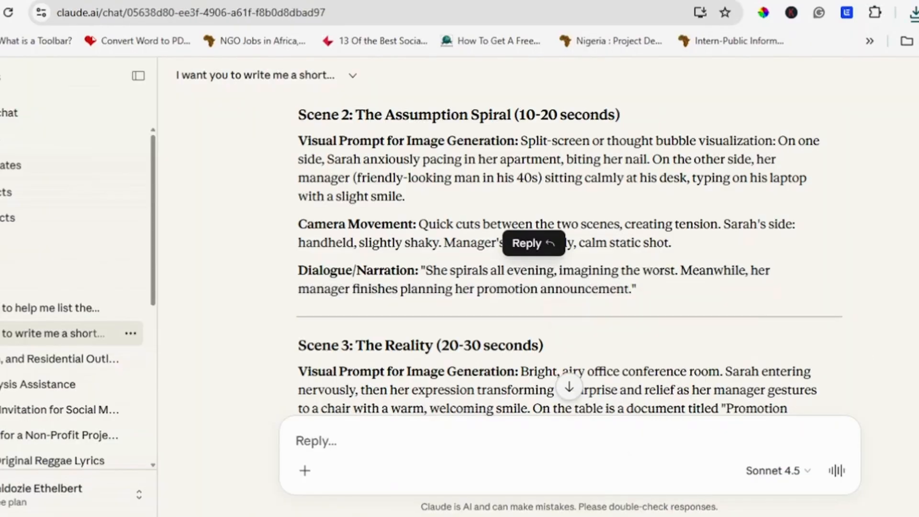
pyautogui.scroll(-2, 780, 328)
pyautogui.scroll(-3, 781, 328)
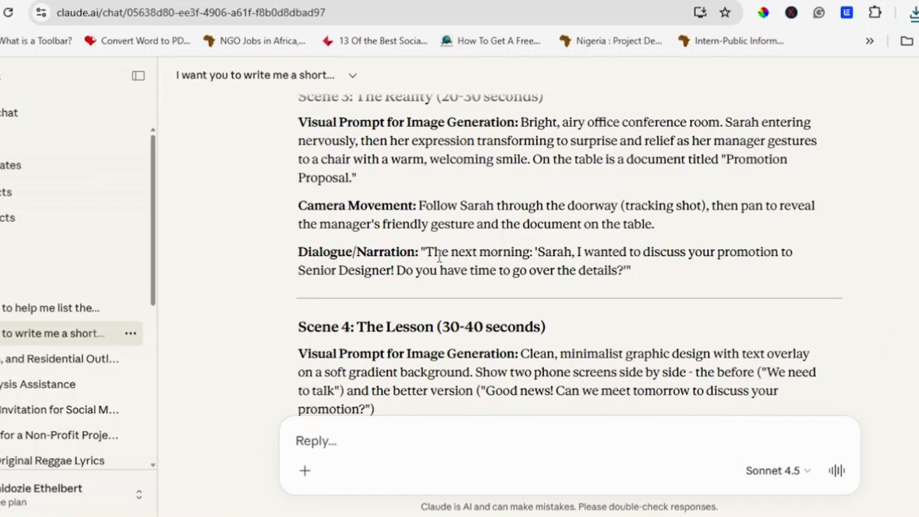
pyautogui.moveTo(425, 252); pyautogui.dragTo(624, 271)
pyautogui.hotkey('ctrl', 'c')
pyautogui.moveTo(485, 514)
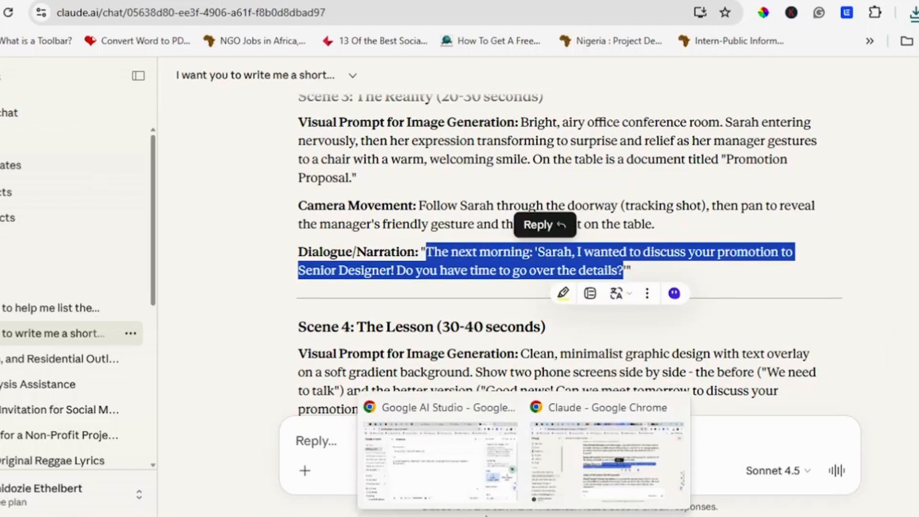
# Step: Switch to Google AI Studio, generate speech from the copied Scene 3 narration in place of the old text, and download the audio
pyautogui.click(441, 460)
pyautogui.moveTo(220, 253); pyautogui.dragTo(153, 232)
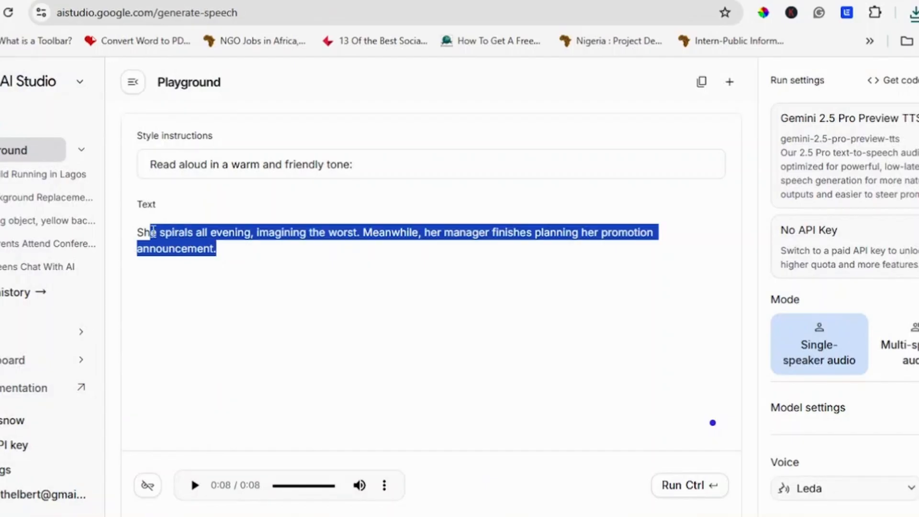
pyautogui.hotkey('ctrl', 'a')
pyautogui.hotkey('ctrl', 'v')
pyautogui.click(689, 487)
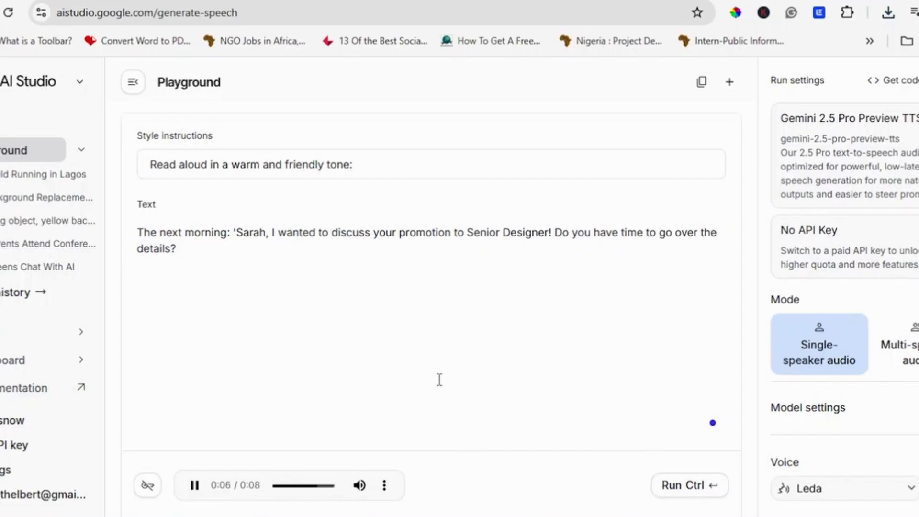
pyautogui.click(384, 485)
pyautogui.click(304, 439)
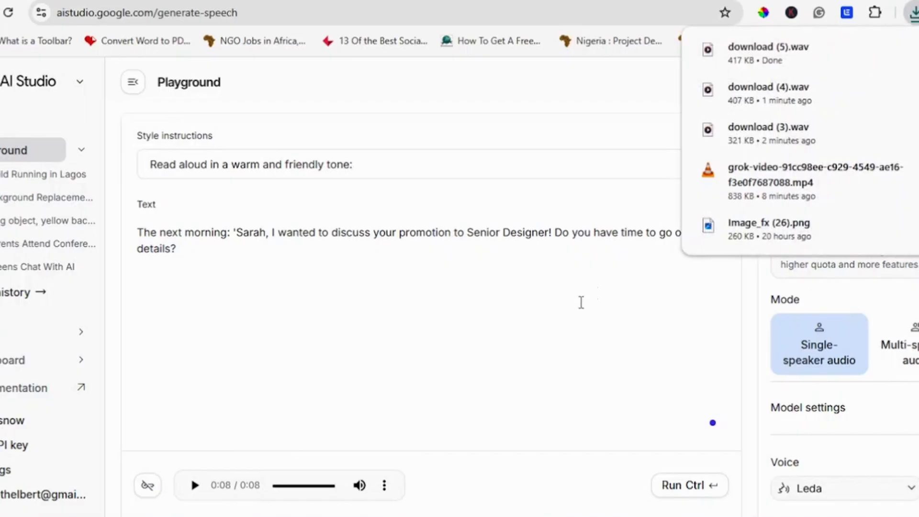
# Step: Switch to Claude and copy Scene 4's narration, from "Clear communication saves everyone stress" to "change everything."
pyautogui.click(573, 450)
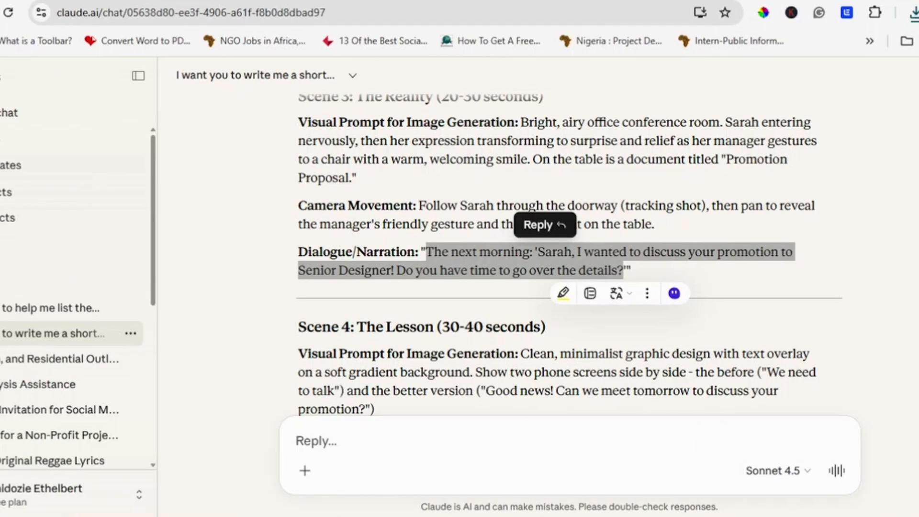
pyautogui.click(877, 353)
pyautogui.scroll(-3, 602, 417)
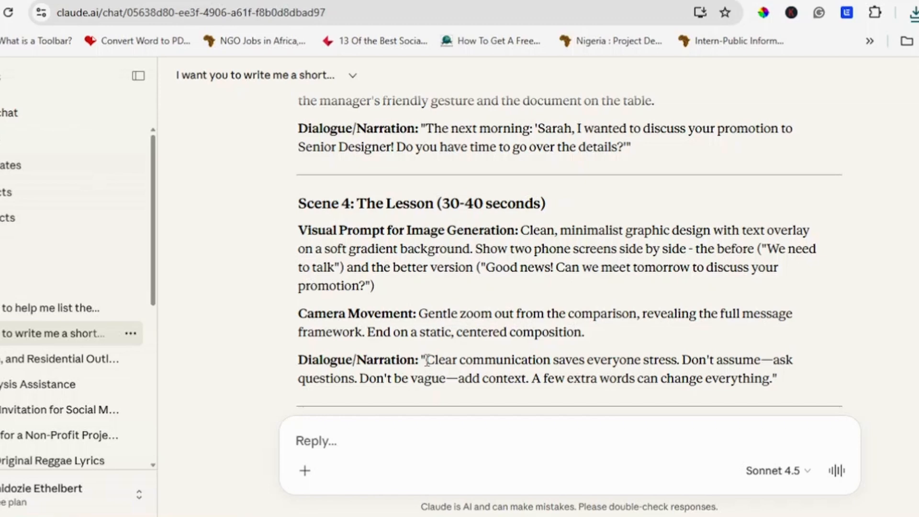
pyautogui.moveTo(426, 360); pyautogui.dragTo(773, 383)
pyautogui.hotkey('ctrl', 'c')
pyautogui.click(659, 442)
# Step: Switch to Google AI Studio, replace the speech text with the copied Scene 4 narration, generate its audio and run the generation again
pyautogui.moveTo(524, 516)
pyautogui.click(447, 478)
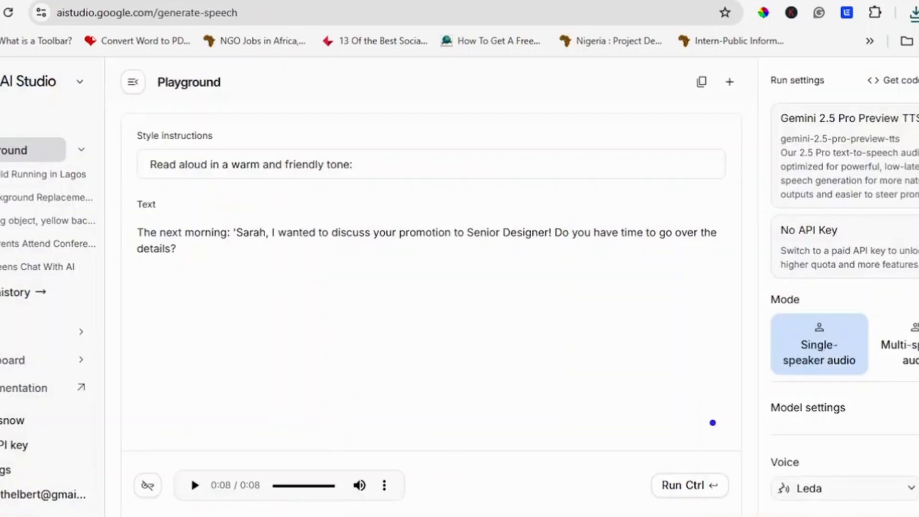
pyautogui.hotkey('ctrl', 'a')
pyautogui.hotkey('ctrl', 'v')
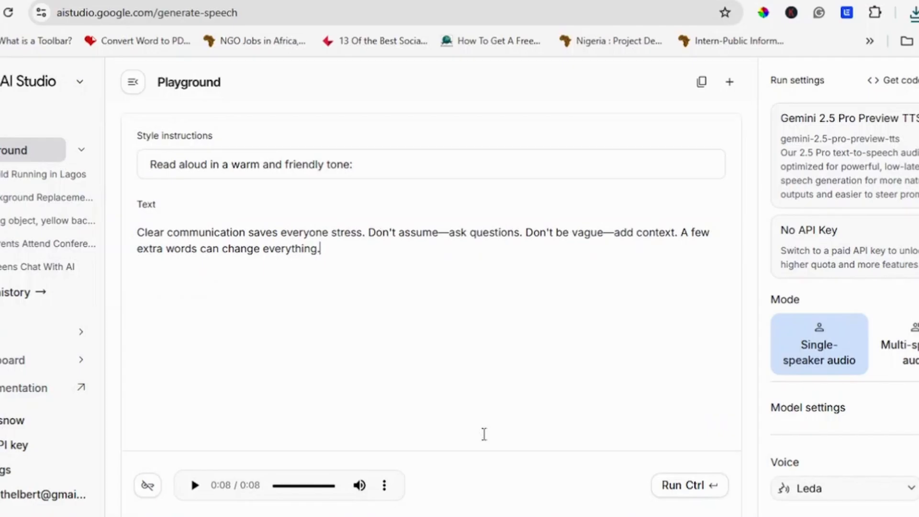
pyautogui.click(684, 487)
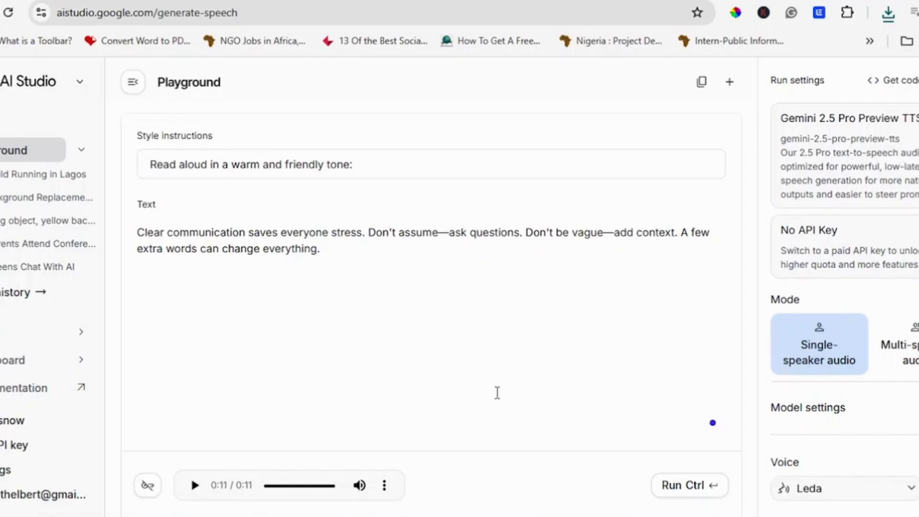
pyautogui.click(694, 495)
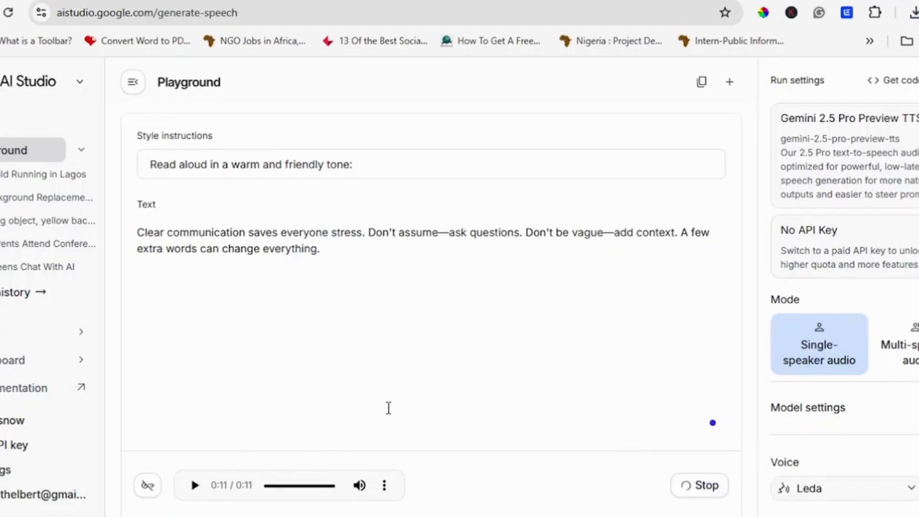
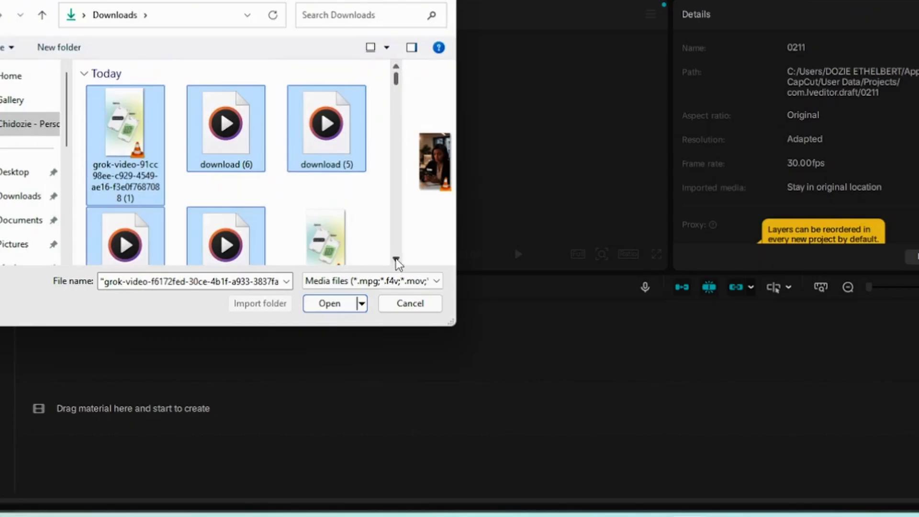
# Step: In CapCut, import the selected Grok videos and narration files from Downloads and place the Scene 1 video at the timeline start
pyautogui.scroll(-10, 395, 258)
pyautogui.click(343, 303)
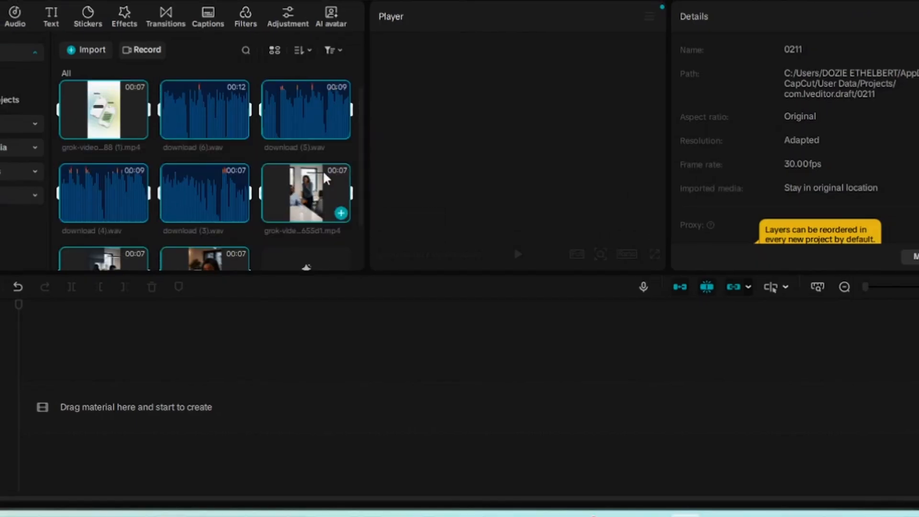
pyautogui.scroll(-3, 361, 139)
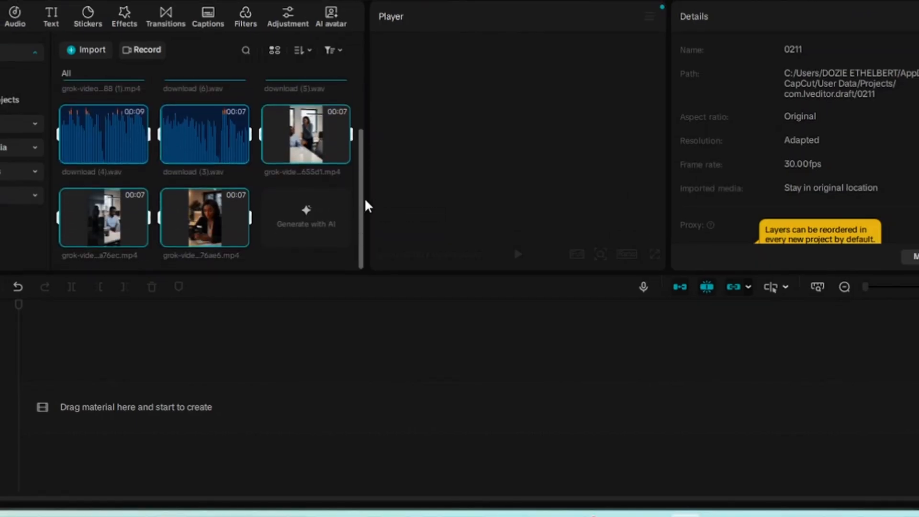
pyautogui.moveTo(188, 208); pyautogui.dragTo(94, 395)
pyautogui.moveTo(274, 382); pyautogui.dragTo(276, 385)
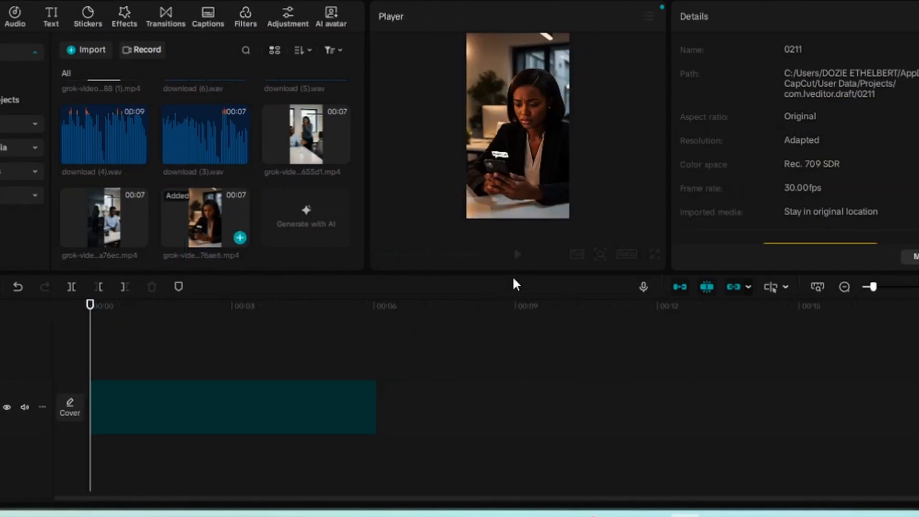
# Step: Preview the Scene 1 video and split it at 00:00:04:01, before the phone close-up
pyautogui.click(264, 413)
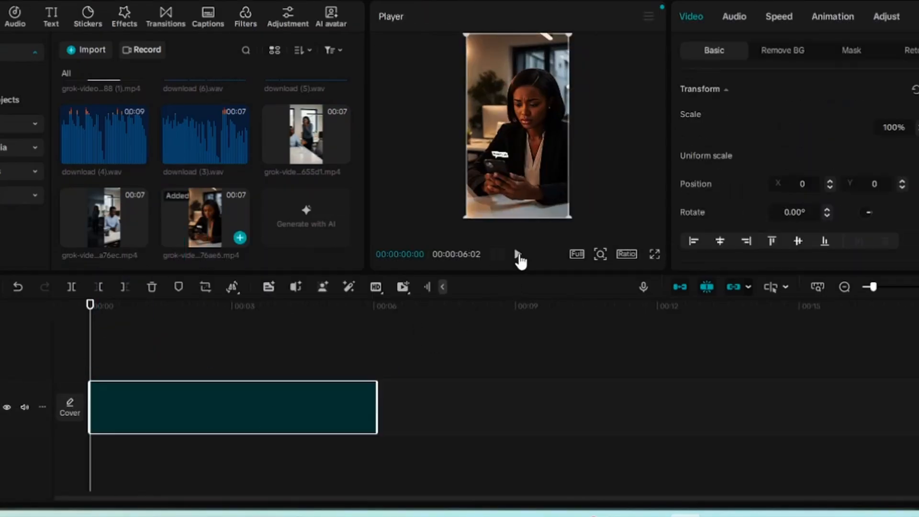
pyautogui.click(521, 261)
pyautogui.press('space')
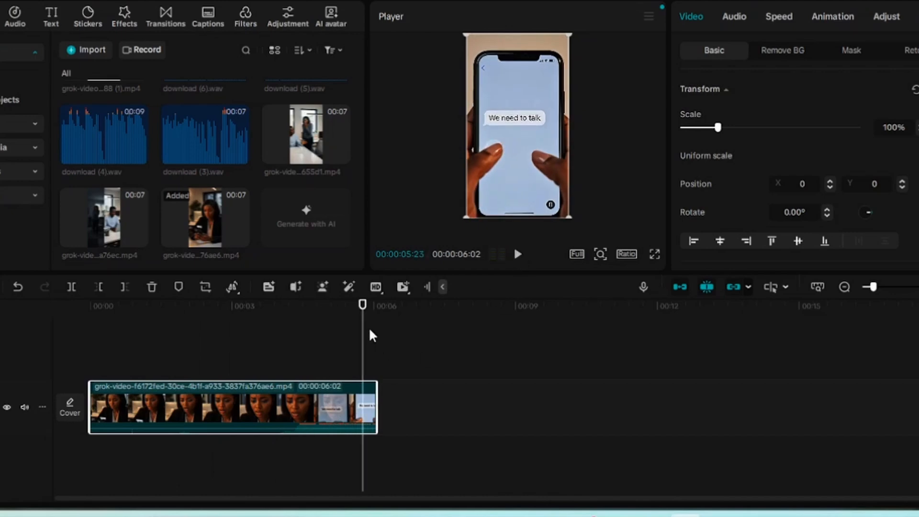
pyautogui.moveTo(363, 334); pyautogui.dragTo(337, 336)
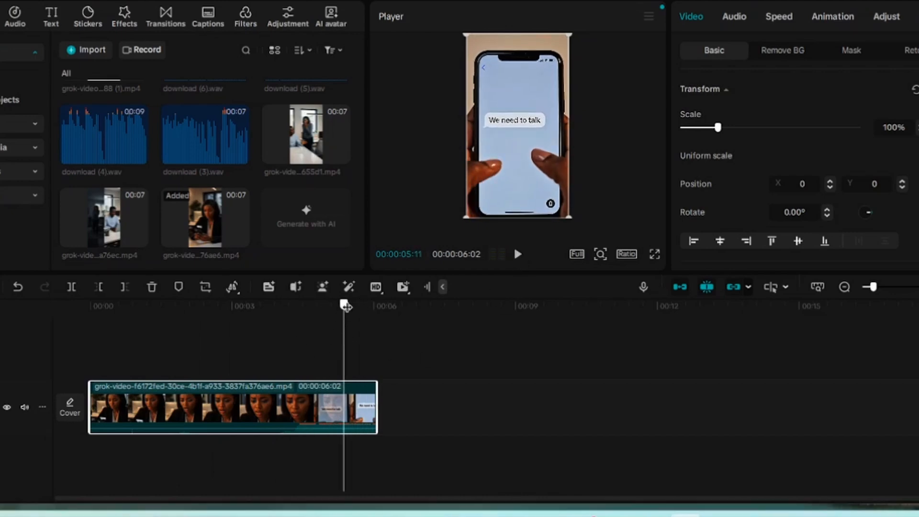
pyautogui.click(332, 306)
pyautogui.moveTo(333, 306); pyautogui.dragTo(281, 343)
pyautogui.click(316, 407)
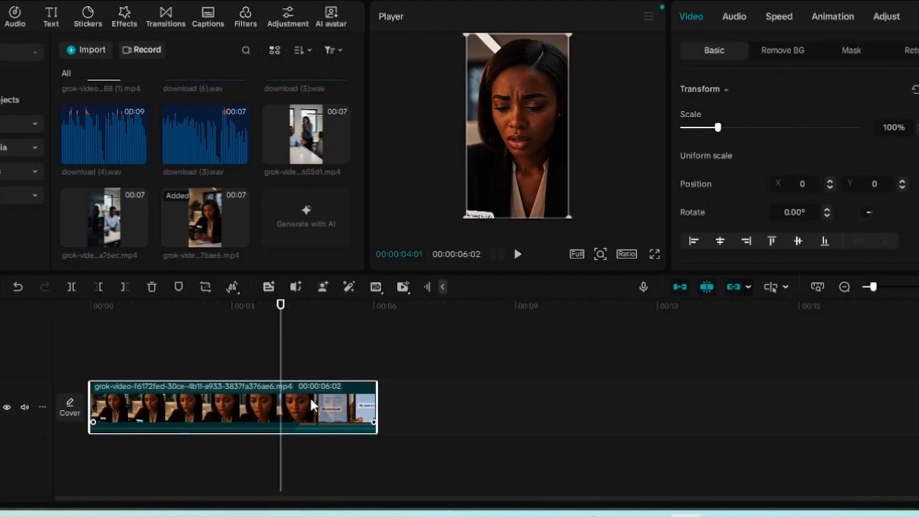
pyautogui.hotkey('ctrl', 'b')
# Step: Set the second clip's volume to -46.0 dB, and place download (3).wav beneath the video from the timeline start with its end trimmed
pyautogui.click(735, 18)
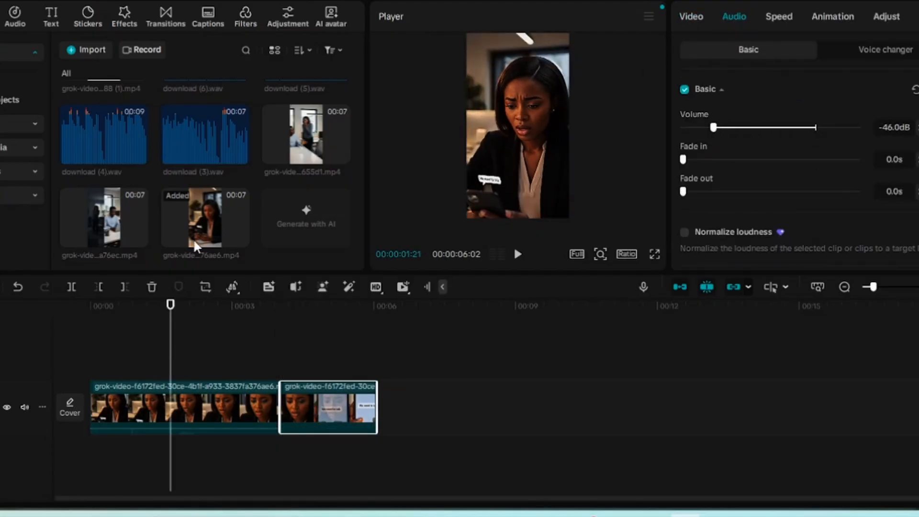
pyautogui.moveTo(194, 144); pyautogui.dragTo(254, 445)
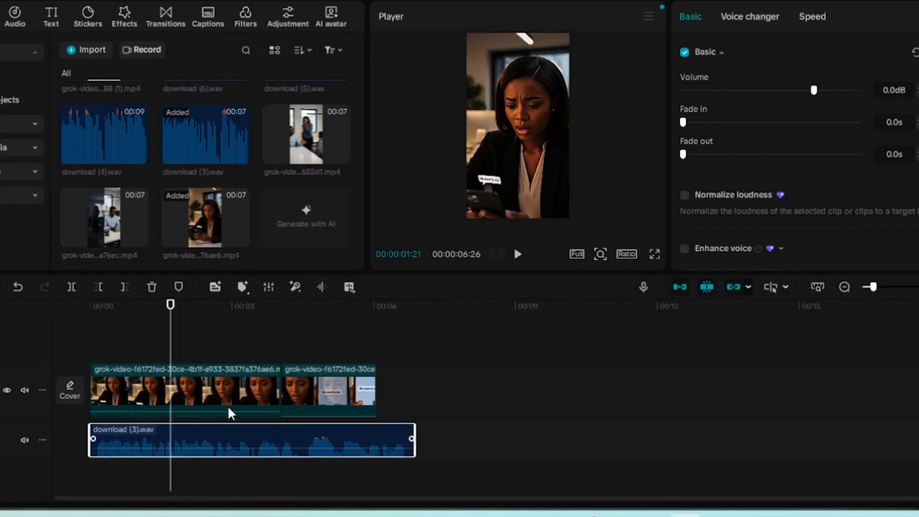
pyautogui.click(83, 336)
pyautogui.click(517, 255)
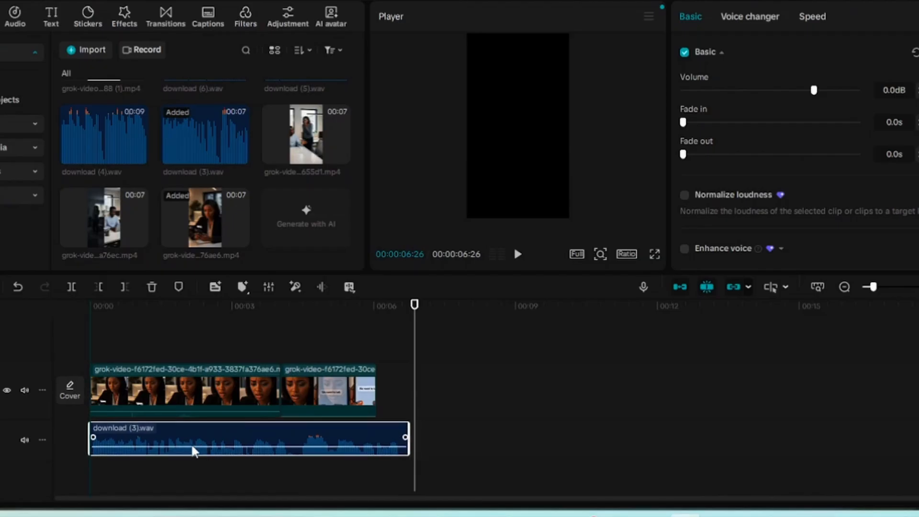
# Step: Split off the last part of the first Scene 1 clip, paste a copy after the phone close-up, and preview the result
pyautogui.click(260, 390)
pyautogui.moveTo(377, 348); pyautogui.dragTo(250, 364)
pyautogui.hotkey('ctrl', 'b')
pyautogui.rightClick(266, 389)
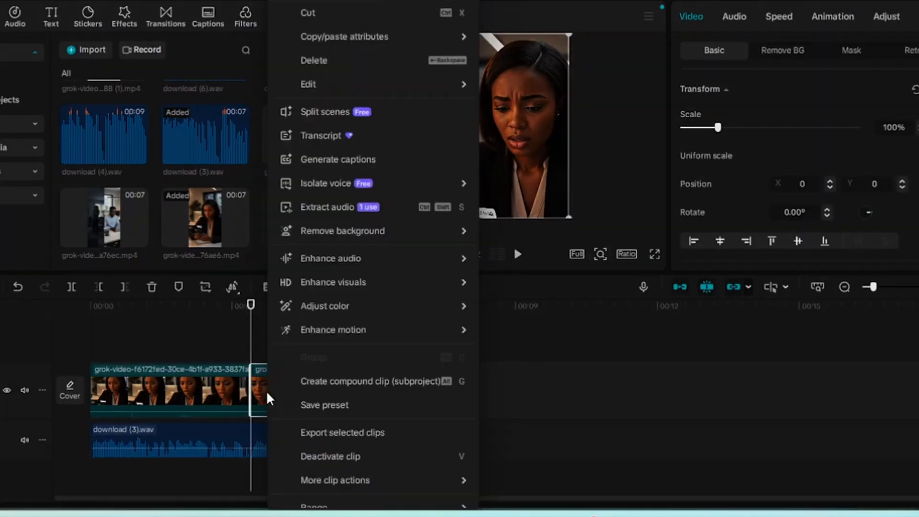
pyautogui.click(349, 19)
pyautogui.moveTo(251, 326); pyautogui.dragTo(396, 440)
pyautogui.hotkey('ctrl', 'v')
pyautogui.click(79, 337)
pyautogui.click(517, 254)
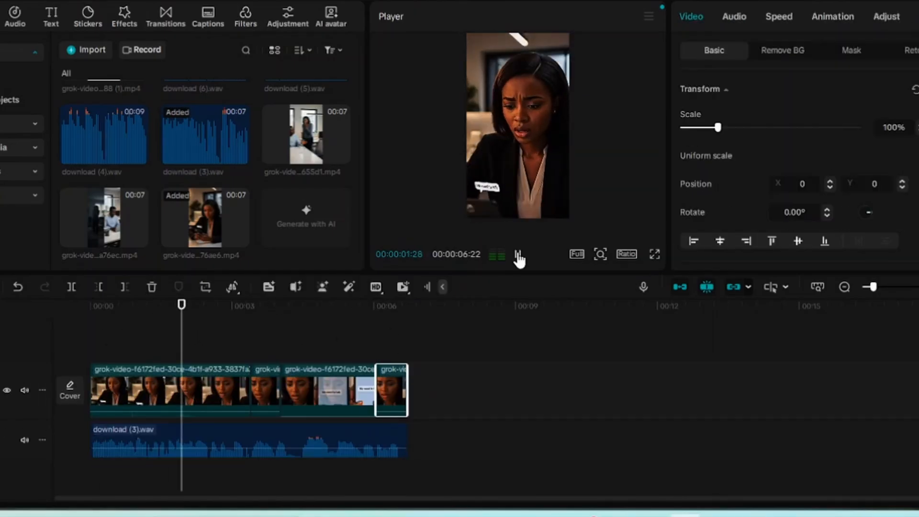
pyautogui.click(400, 325)
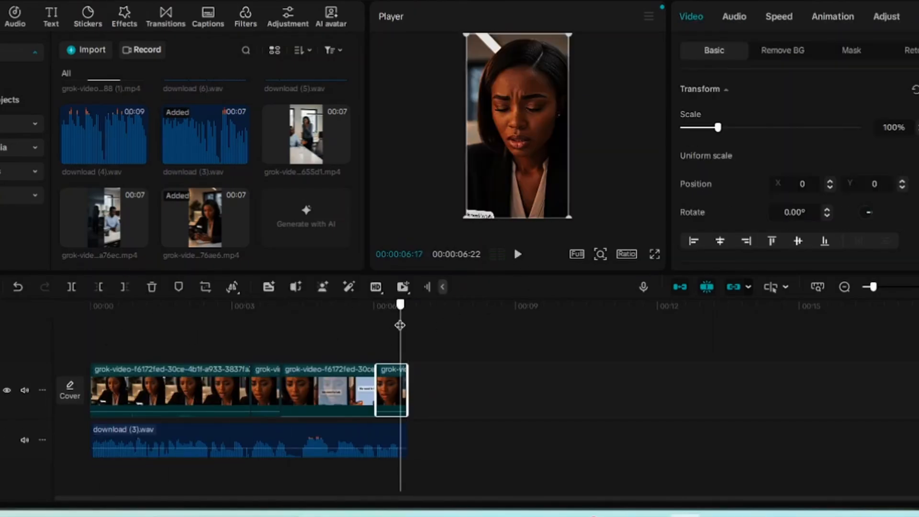
# Step: Append the Scene 2 split-screen video after the Scene 1 clips with download (4).wav beneath it, and play the section
pyautogui.moveTo(240, 219); pyautogui.dragTo(505, 381)
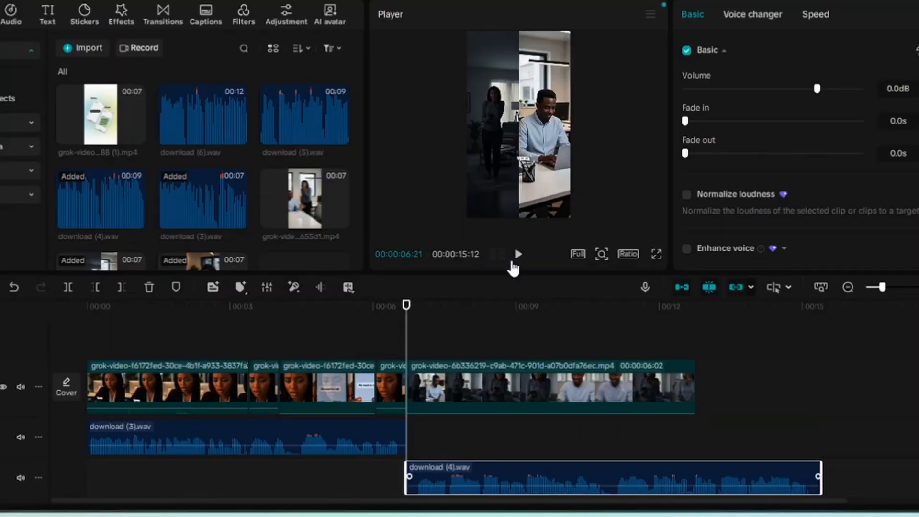
pyautogui.click(517, 254)
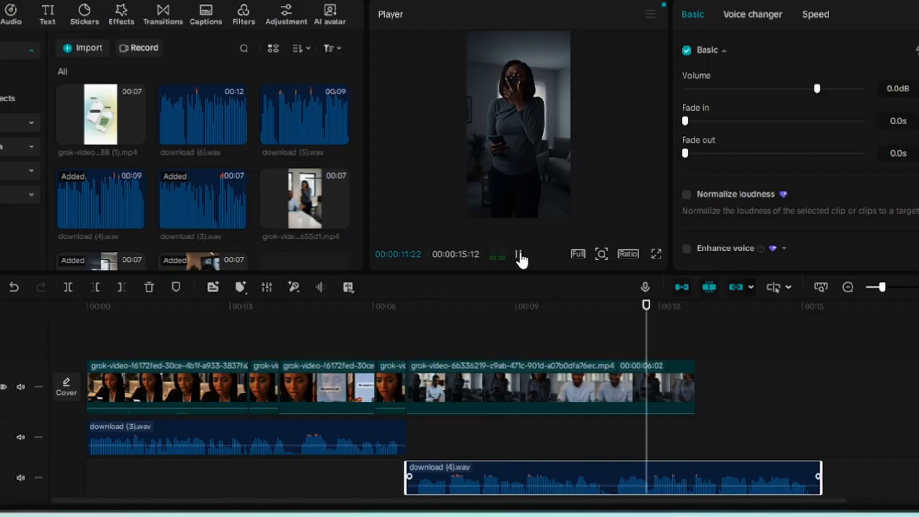
pyautogui.press('space')
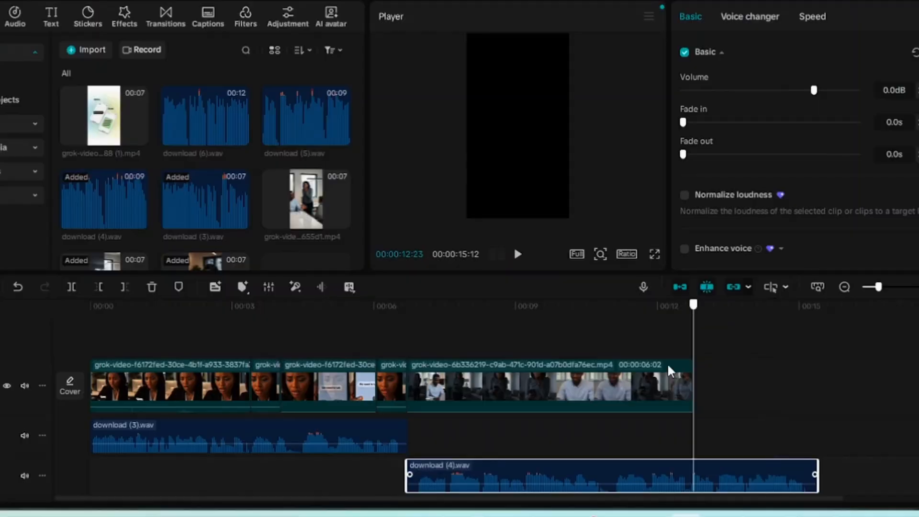
# Step: Split the Scene 2 video at 00:00:10:06 and 00:00:10:14 to isolate a short piece of the manager typing
pyautogui.moveTo(668, 365); pyautogui.dragTo(573, 370)
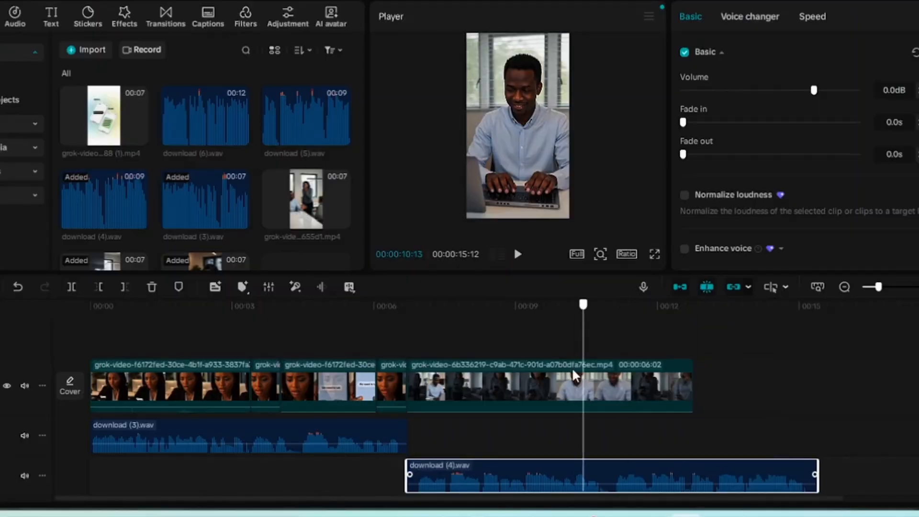
pyautogui.click(598, 392)
pyautogui.hotkey('ctrl', 'b')
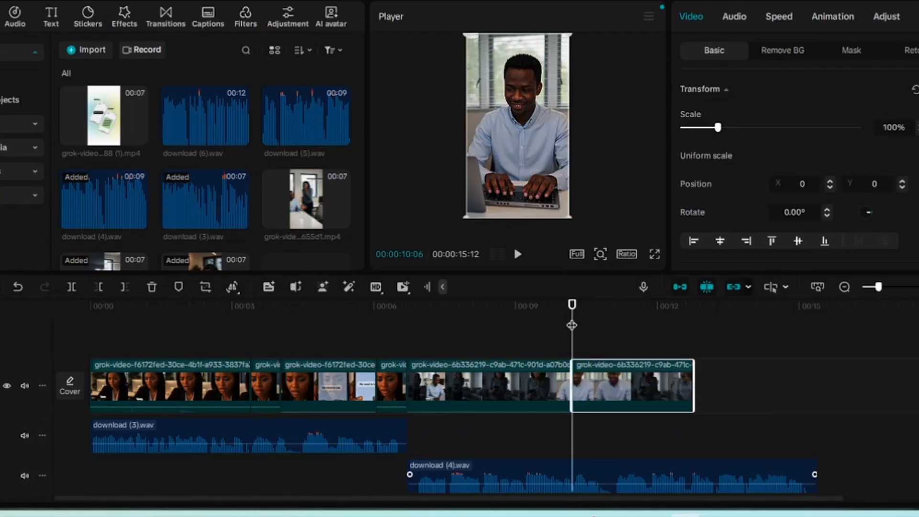
pyautogui.moveTo(572, 335)
pyautogui.mouseDown()
pyautogui.moveTo(595, 334)
pyautogui.moveTo(577, 340)
pyautogui.mouseUp()
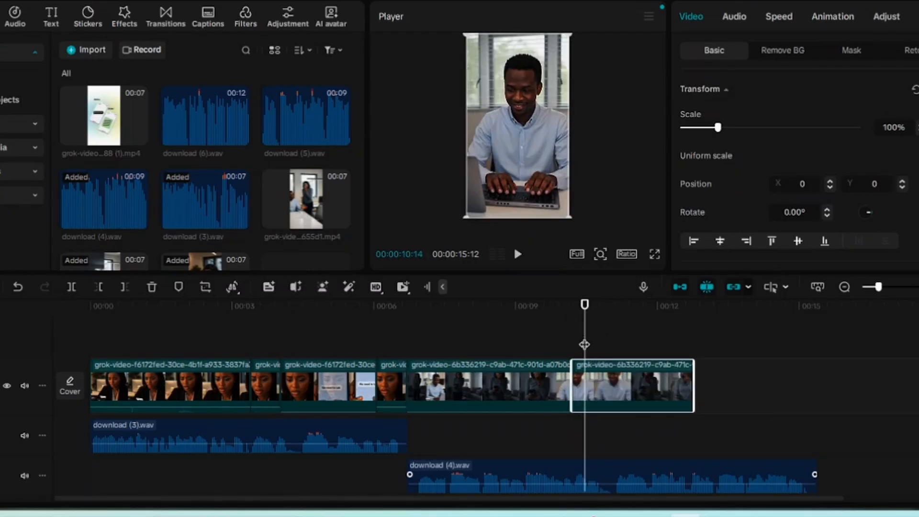
pyautogui.hotkey('ctrl', 'b')
# Step: Place a copy of the manager-typing piece, extended to about one second, at the end of the main video track
pyautogui.click(576, 387)
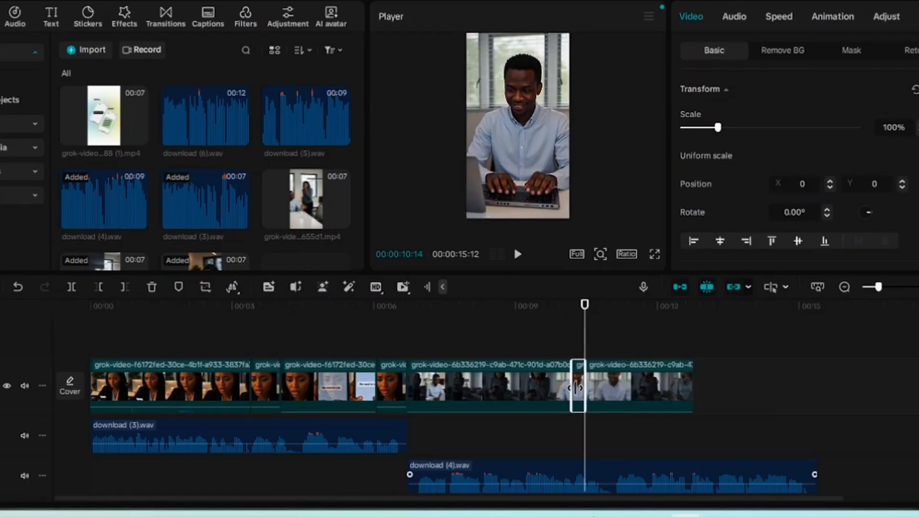
pyautogui.moveTo(575, 387); pyautogui.dragTo(689, 357)
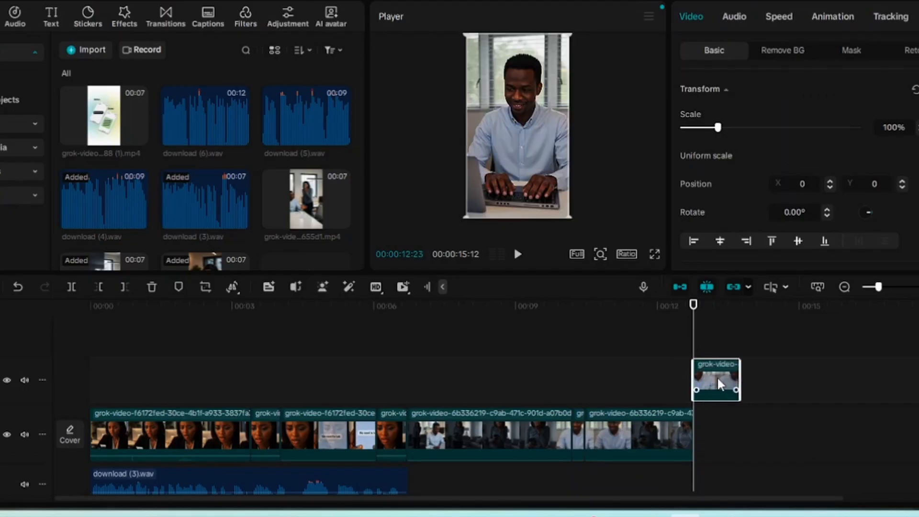
pyautogui.moveTo(717, 376); pyautogui.dragTo(717, 421)
pyautogui.click(413, 343)
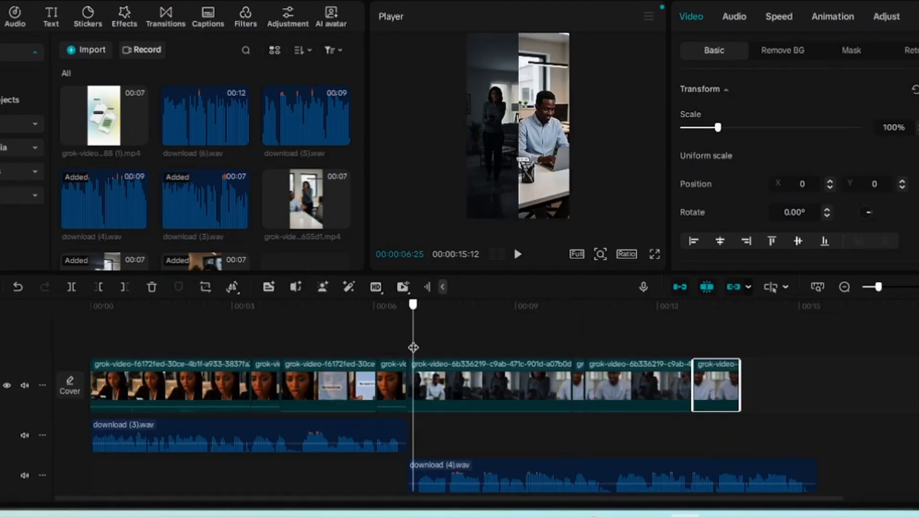
# Step: Play the Scene 2 section, then shorten the last manager-typing piece and place short copies directly after it on the main video track
pyautogui.click(518, 253)
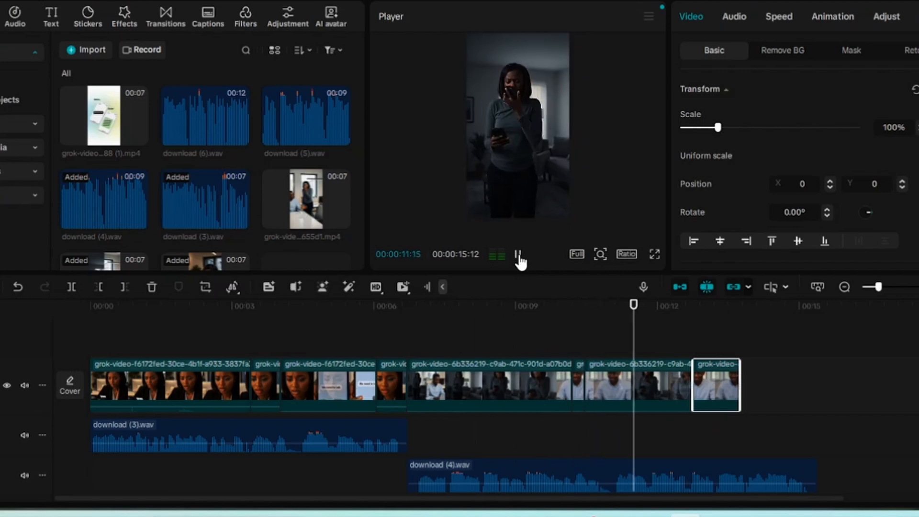
pyautogui.click(519, 255)
pyautogui.moveTo(751, 345); pyautogui.dragTo(712, 388)
pyautogui.hotkey('ctrl', 'v')
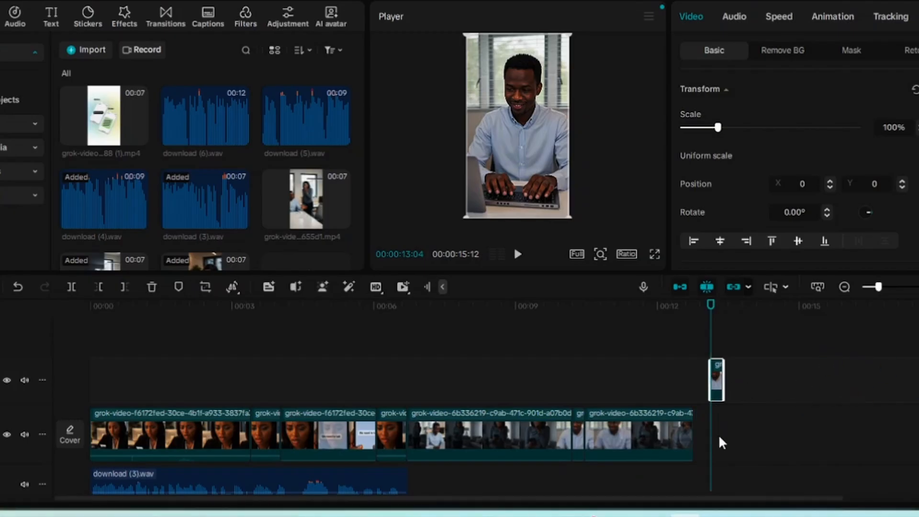
pyautogui.hotkey('ctrl', 'z')
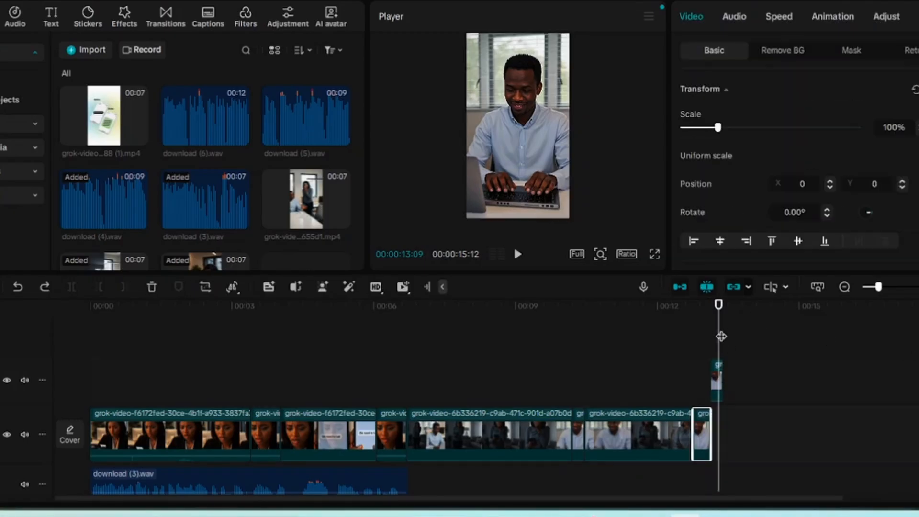
pyautogui.click(721, 347)
pyautogui.moveTo(716, 371); pyautogui.dragTo(729, 433)
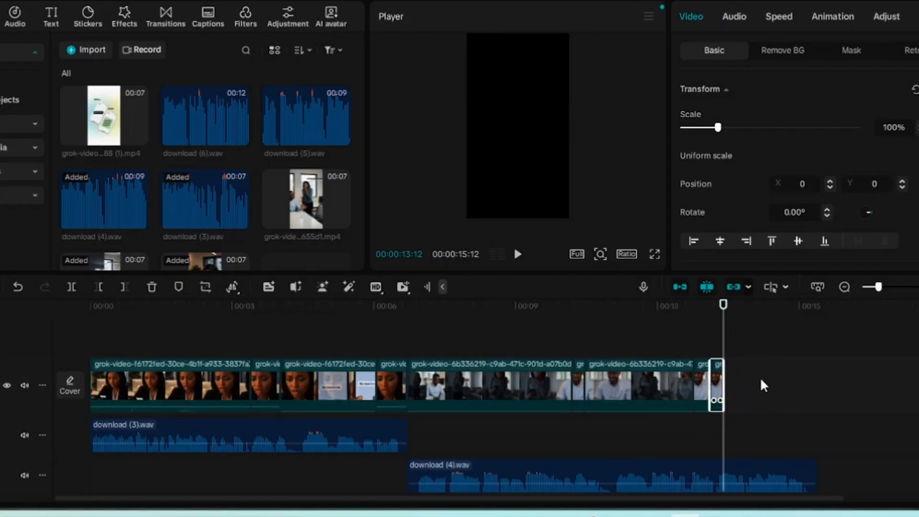
pyautogui.hotkey('ctrl', 'v')
pyautogui.moveTo(730, 384); pyautogui.dragTo(733, 434)
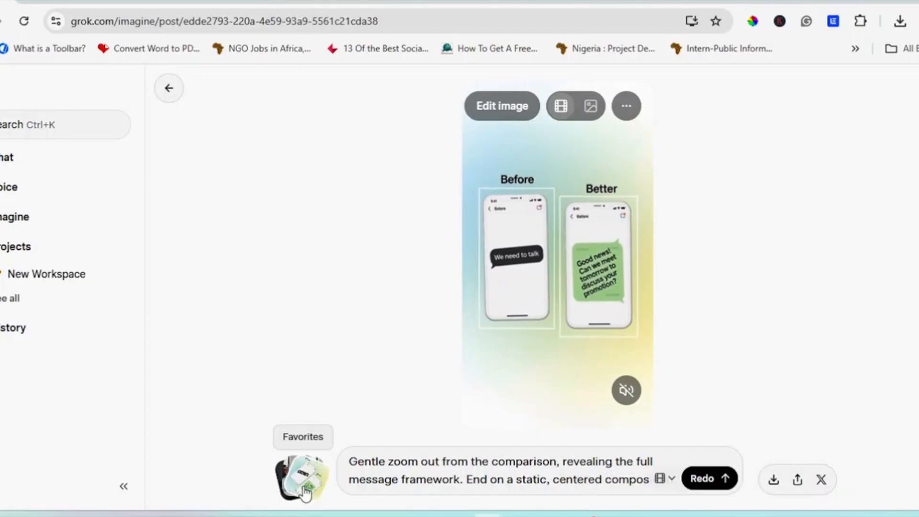
# Step: In Grok, open the favorited office video of Sarah with her manager and read through its prompt
pyautogui.click(304, 474)
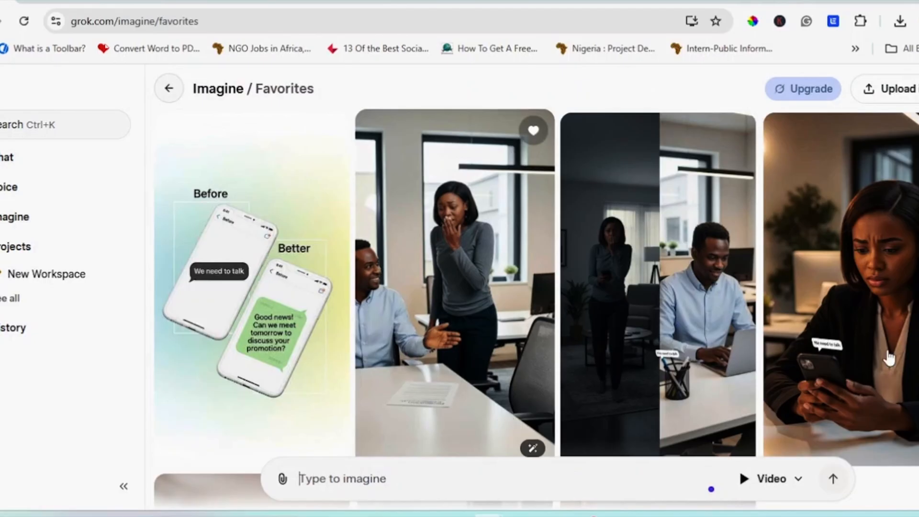
pyautogui.click(461, 323)
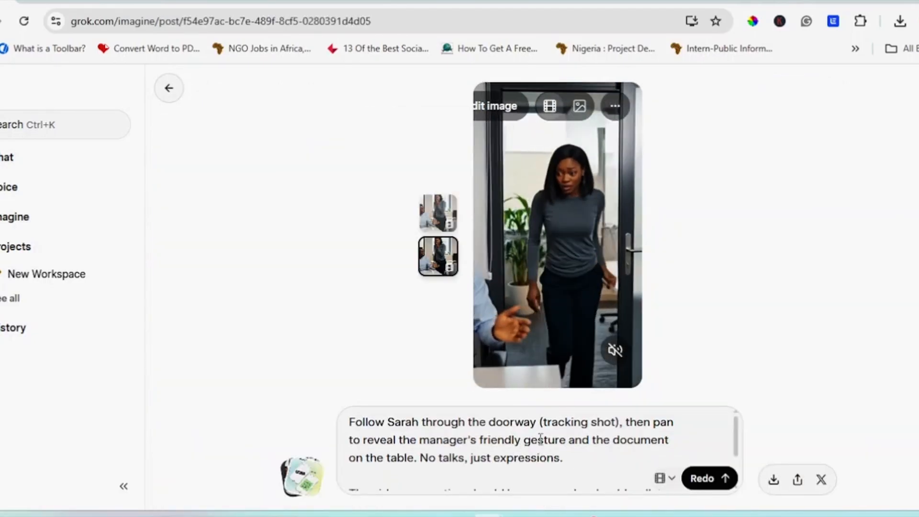
pyautogui.scroll(-1, 739, 457)
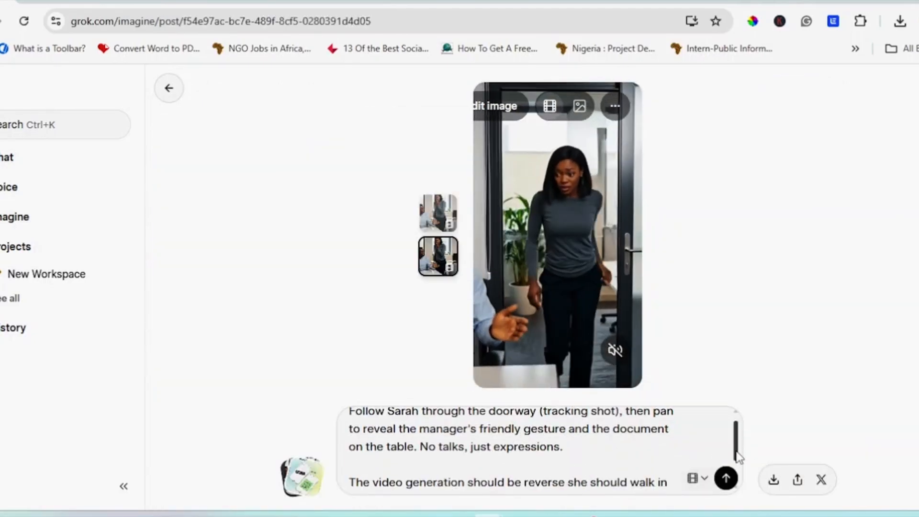
pyautogui.scroll(-2, 738, 457)
pyautogui.scroll(2, 739, 455)
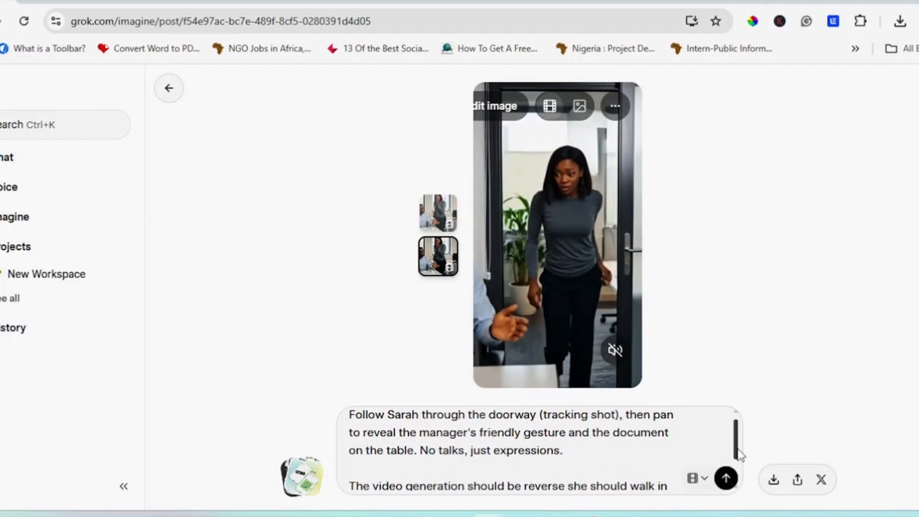
# Step: Replace the office video's prompt with "The manager is talking to sarah is she is laughing and"
pyautogui.moveTo(349, 414); pyautogui.dragTo(620, 485)
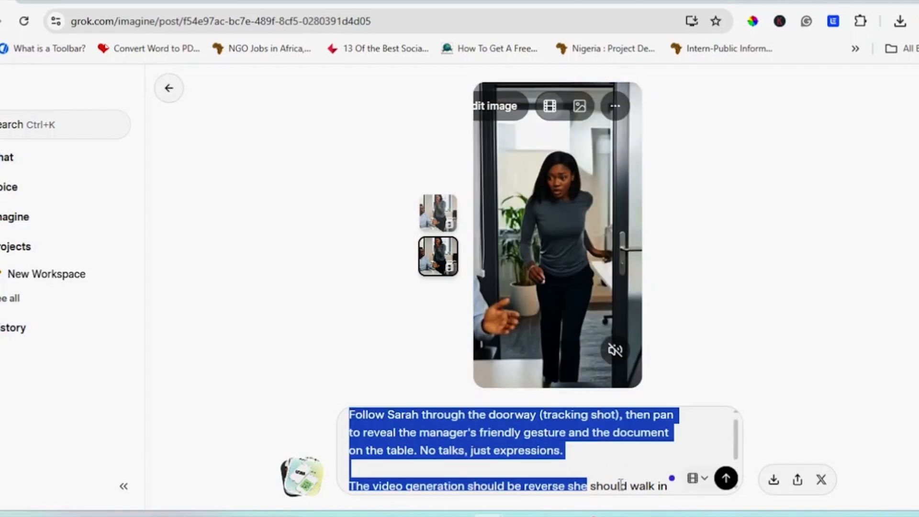
pyautogui.hotkey('ctrl', 'a')
pyautogui.write('The manager')
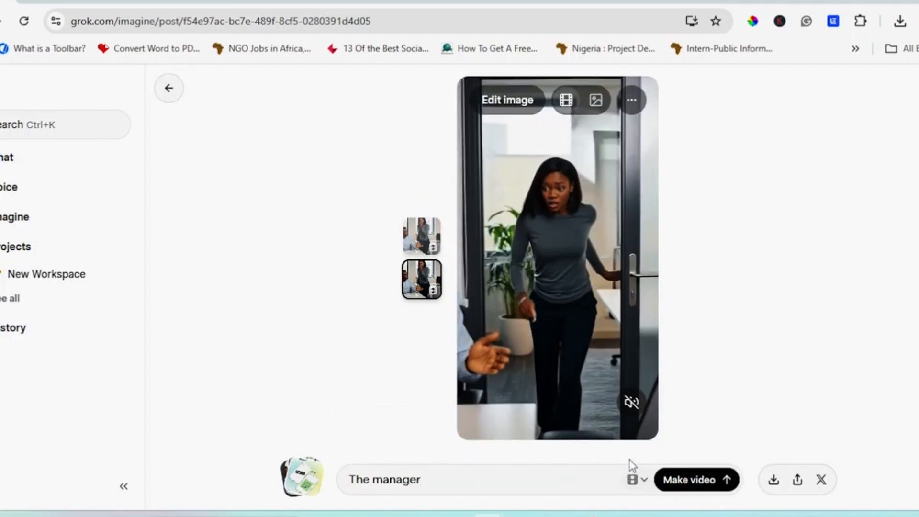
pyautogui.write(' is talking to sarah is ')
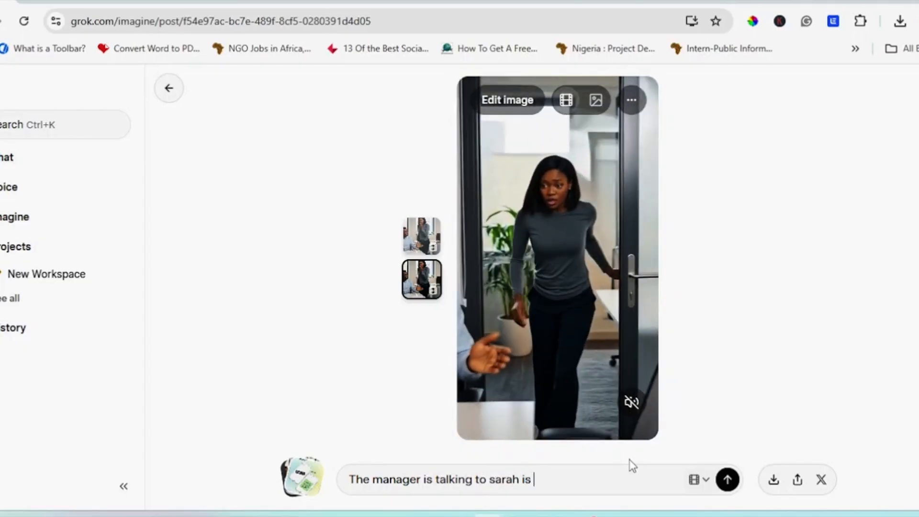
pyautogui.write('she is laughing and ')
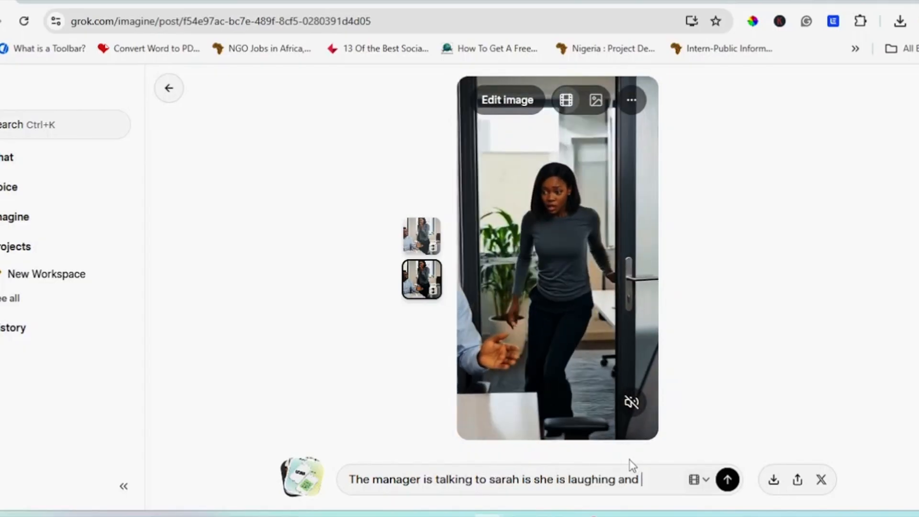
# Step: Complete the prompt with "camera zooms into her face while it is seen a serious grin radiates through her face" and generate the video
pyautogui.write('camera zooms into her fac')
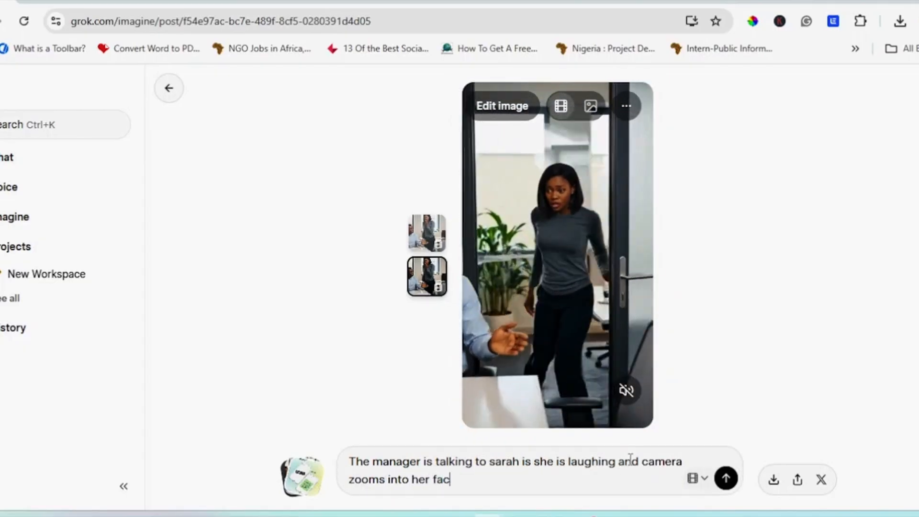
pyautogui.write('e while she')
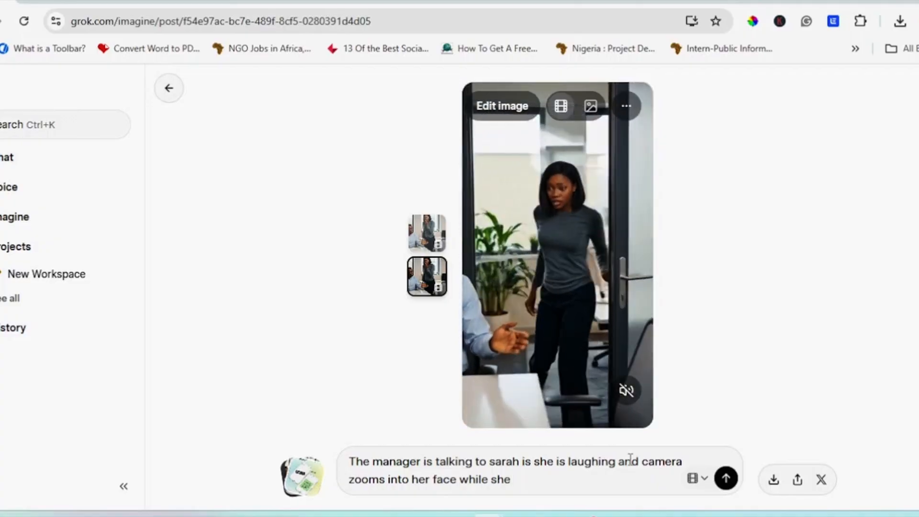
pyautogui.press('BackSpace')
pyautogui.press('BackSpace')
pyautogui.press('BackSpace')
pyautogui.write('it is see')
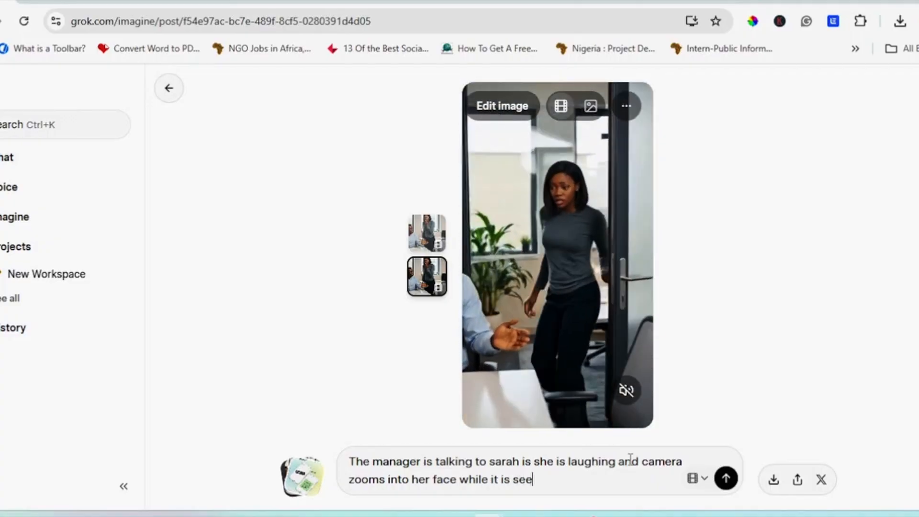
pyautogui.write('n a serious grin radia')
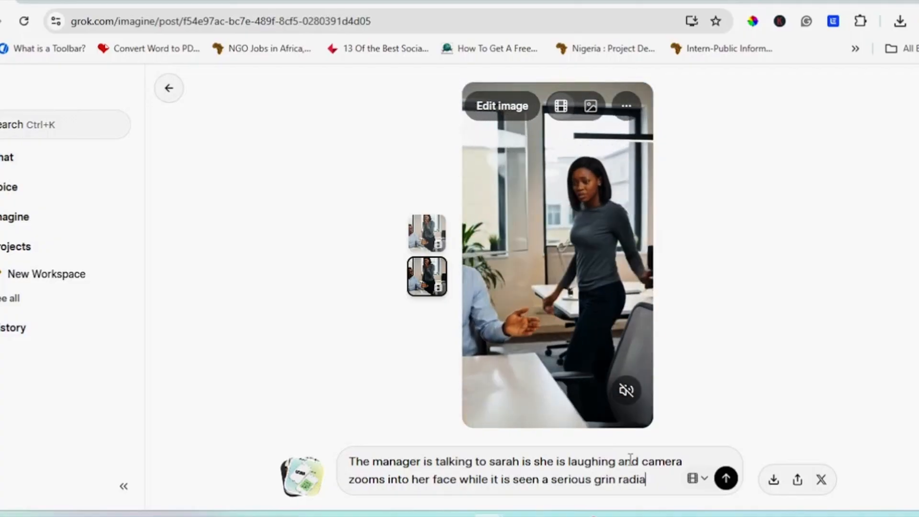
pyautogui.write('tes through her face')
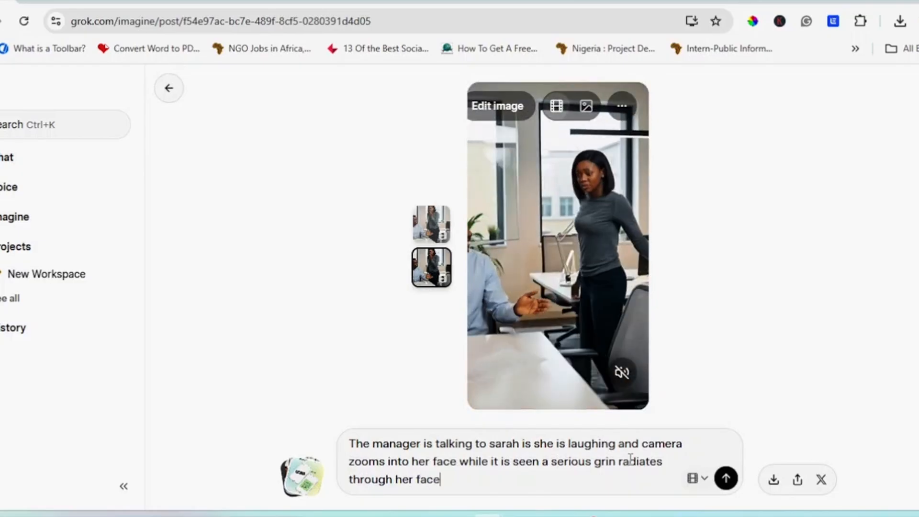
pyautogui.press('Return')
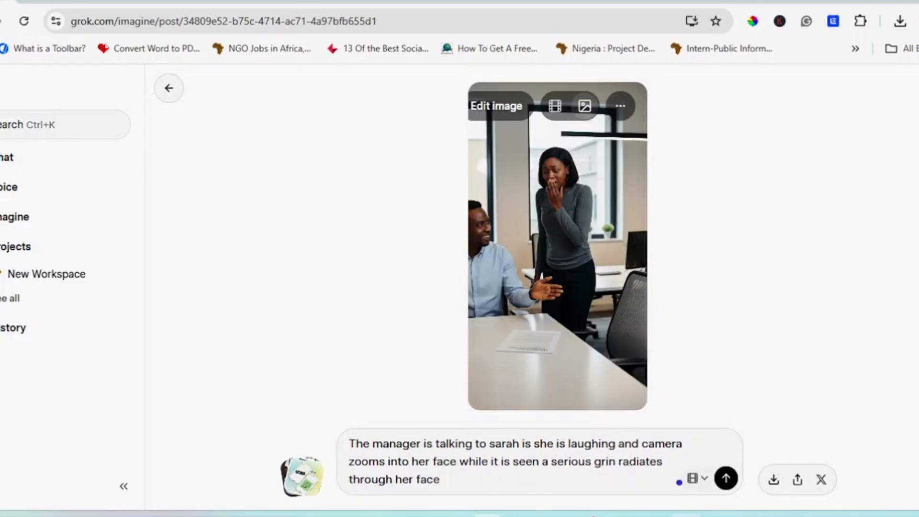
pyautogui.click(726, 479)
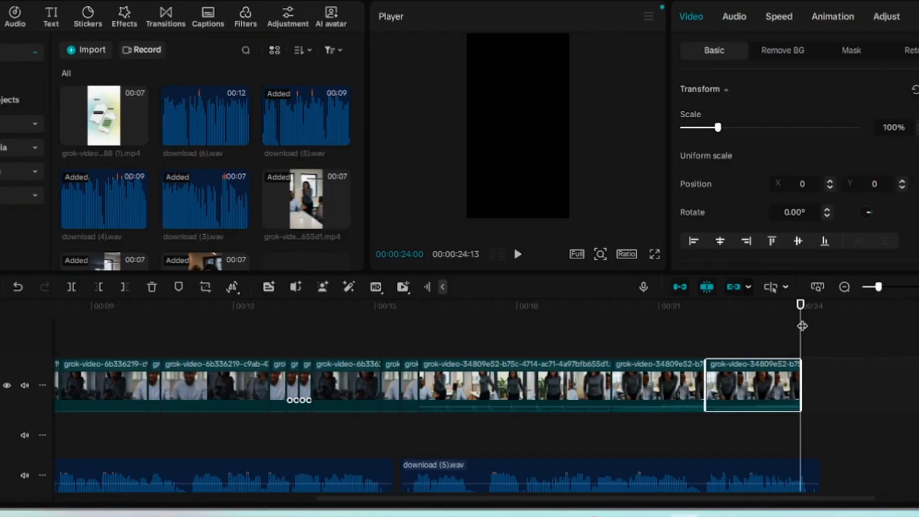
# Step: In CapCut, import the newly generated Grok office video into the project media
pyautogui.click(686, 335)
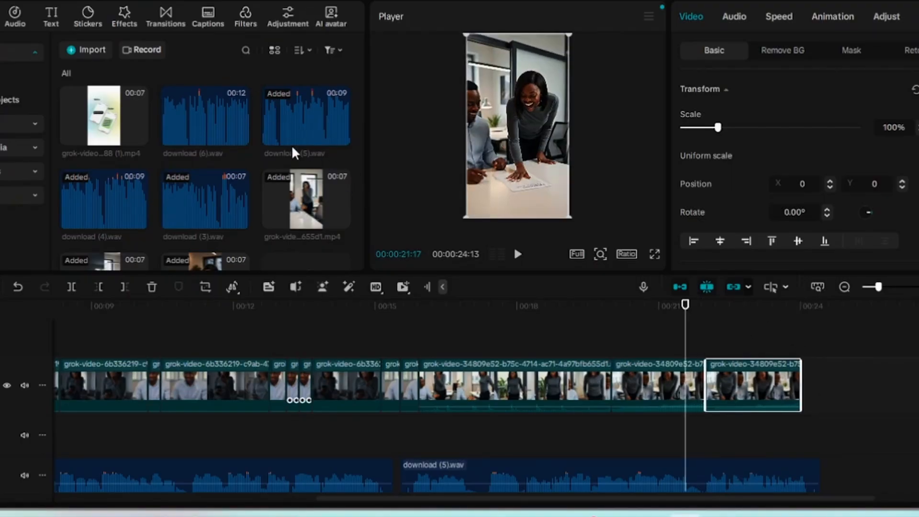
pyautogui.click(85, 50)
pyautogui.click(123, 110)
pyautogui.click(328, 300)
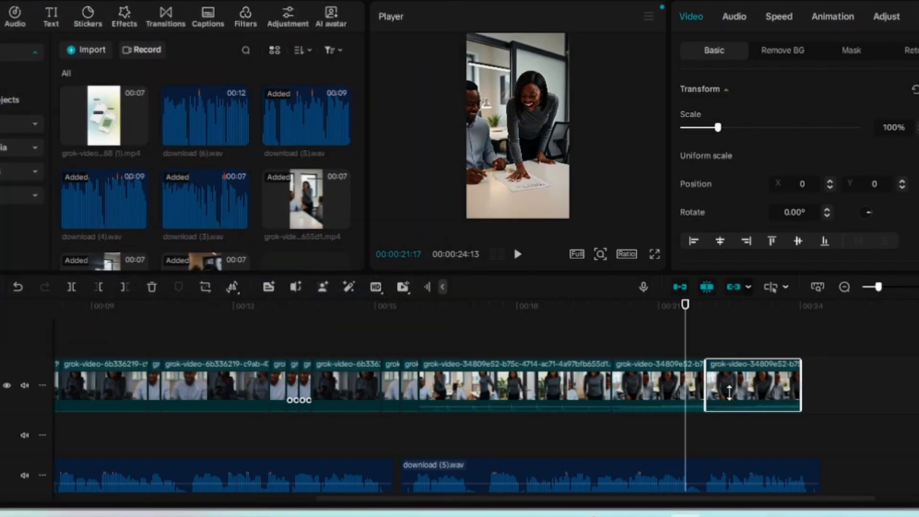
# Step: Add the newly imported office video to the end of the main video track, after the Scene 3 clips
pyautogui.click(694, 322)
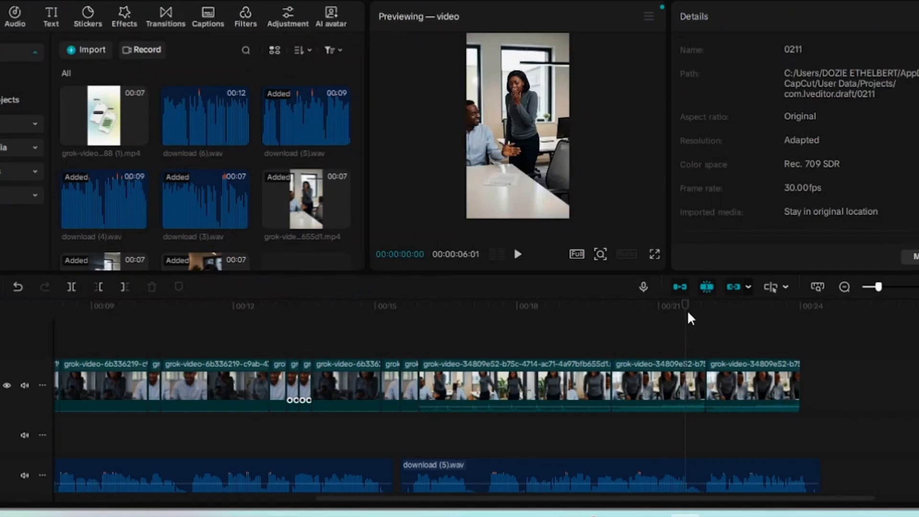
pyautogui.moveTo(682, 318); pyautogui.dragTo(701, 326)
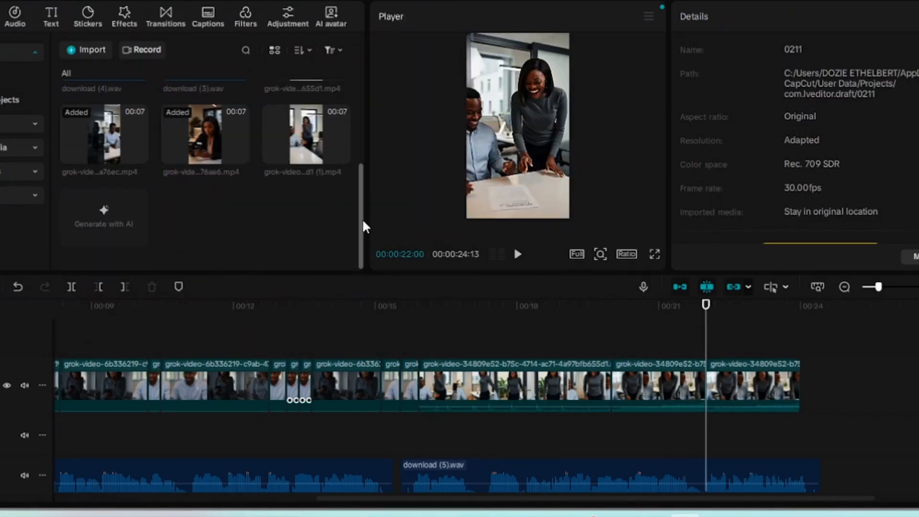
pyautogui.moveTo(362, 218); pyautogui.dragTo(389, 165)
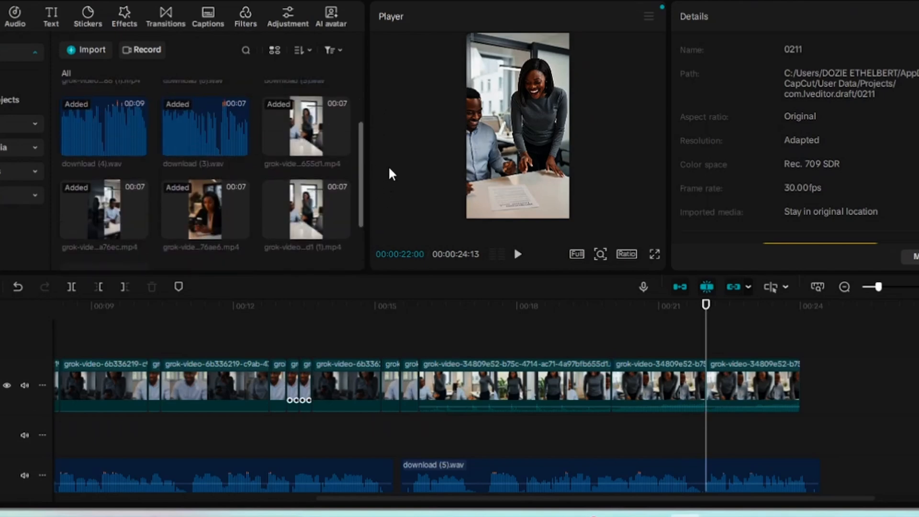
pyautogui.scroll(2, 317, 178)
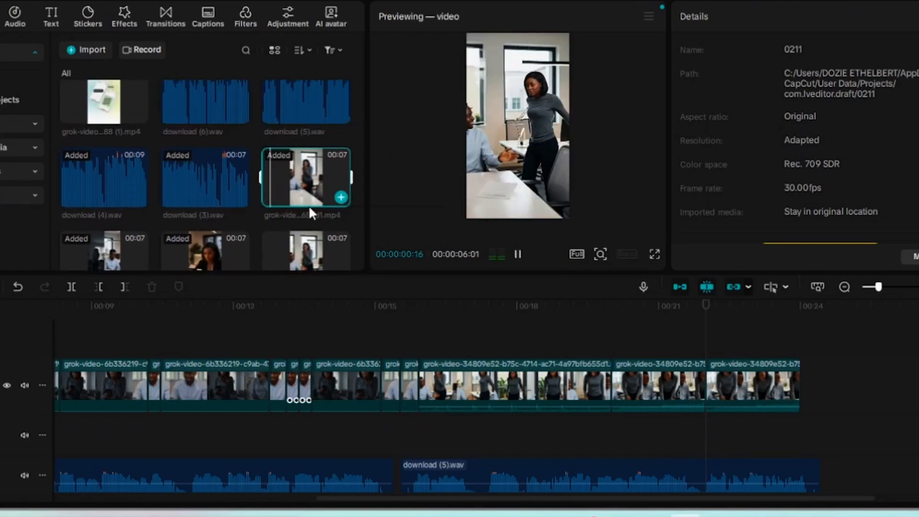
pyautogui.scroll(-2, 307, 172)
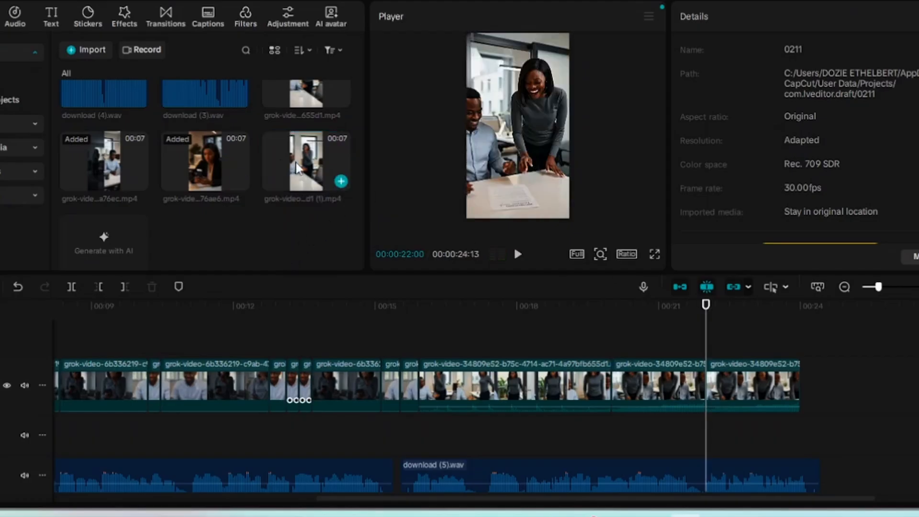
pyautogui.moveTo(296, 162); pyautogui.dragTo(822, 392)
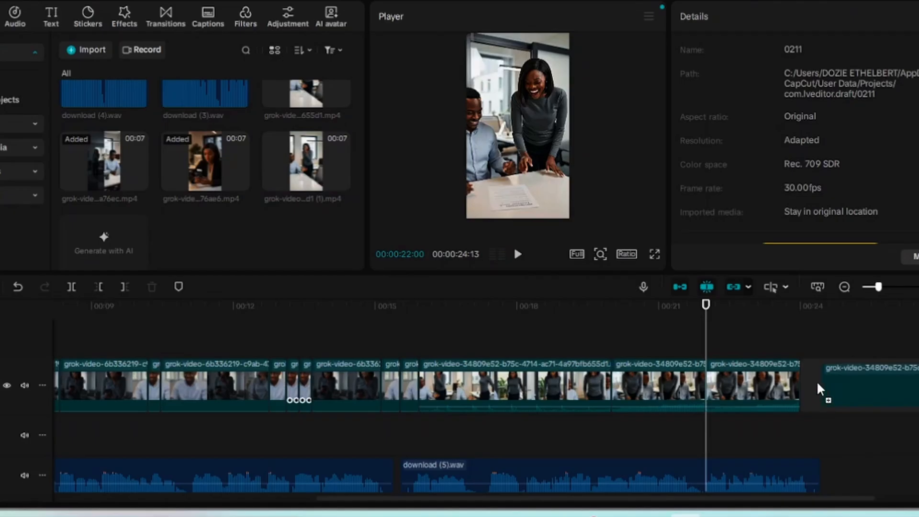
pyautogui.moveTo(838, 421); pyautogui.dragTo(761, 450)
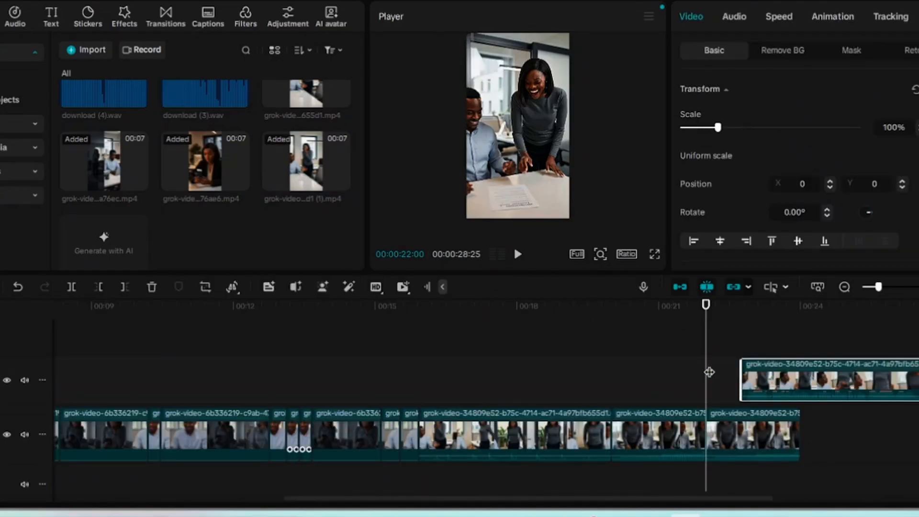
pyautogui.moveTo(709, 372); pyautogui.dragTo(606, 383)
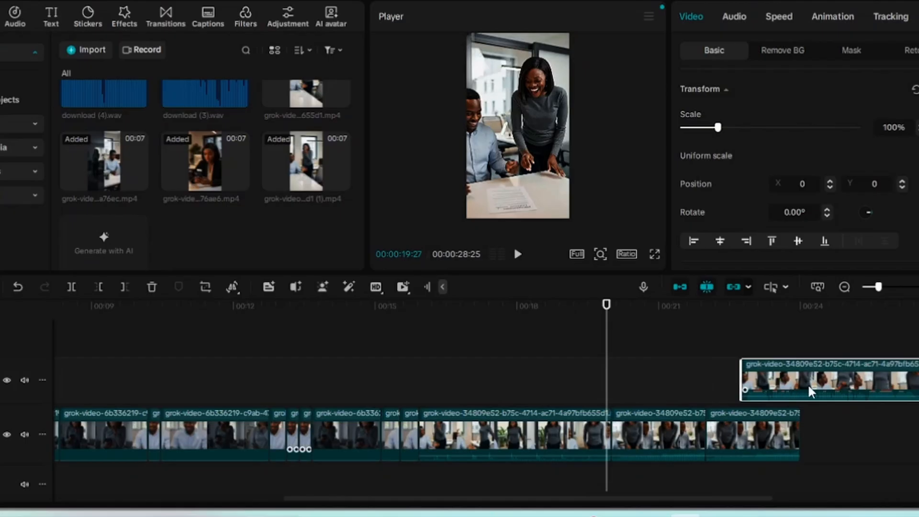
pyautogui.moveTo(823, 389); pyautogui.dragTo(883, 441)
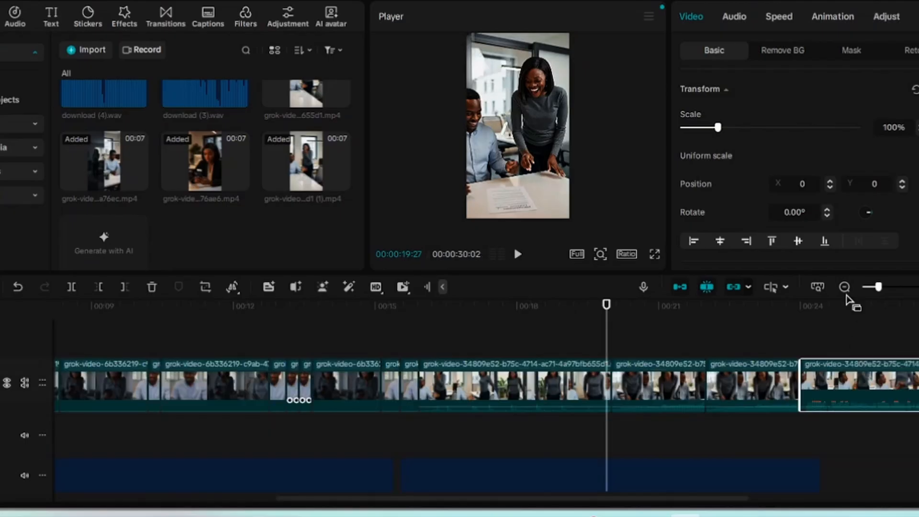
# Step: Reorder the main track so the new office video follows the first Scene 3 clip, ahead of the two shorter clips
pyautogui.click(845, 291)
pyautogui.moveTo(724, 389); pyautogui.dragTo(706, 406)
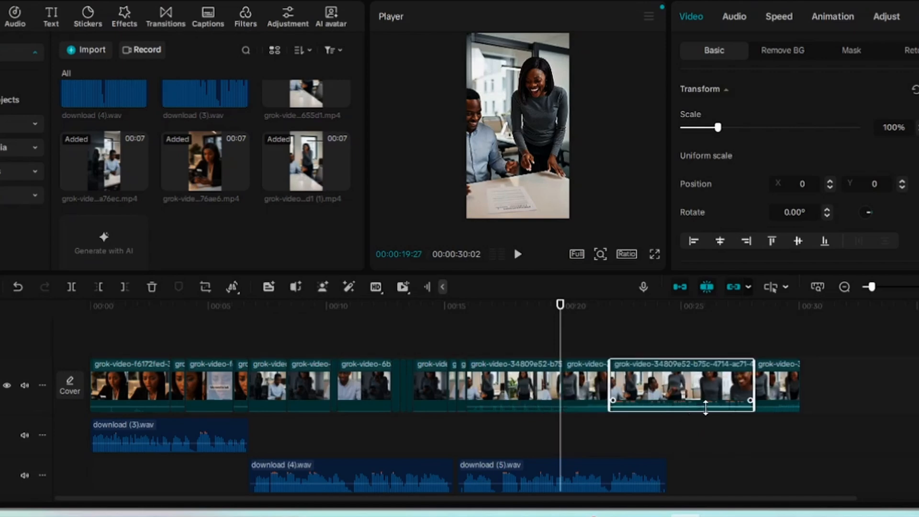
pyautogui.moveTo(651, 396); pyautogui.dragTo(788, 399)
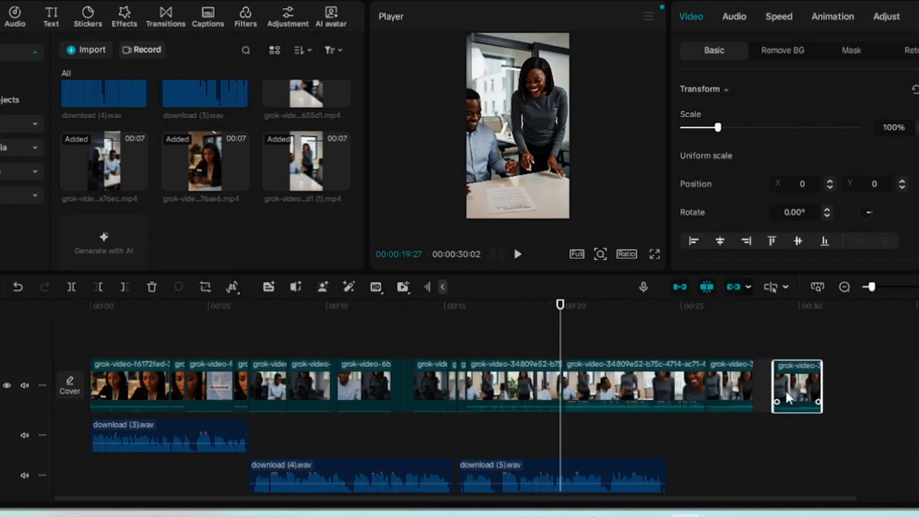
# Step: Lower the new office video's volume to -38.6 dB and move the playhead to 00:00:15:28 at the start of Scene 3
pyautogui.click(635, 396)
pyautogui.click(750, 17)
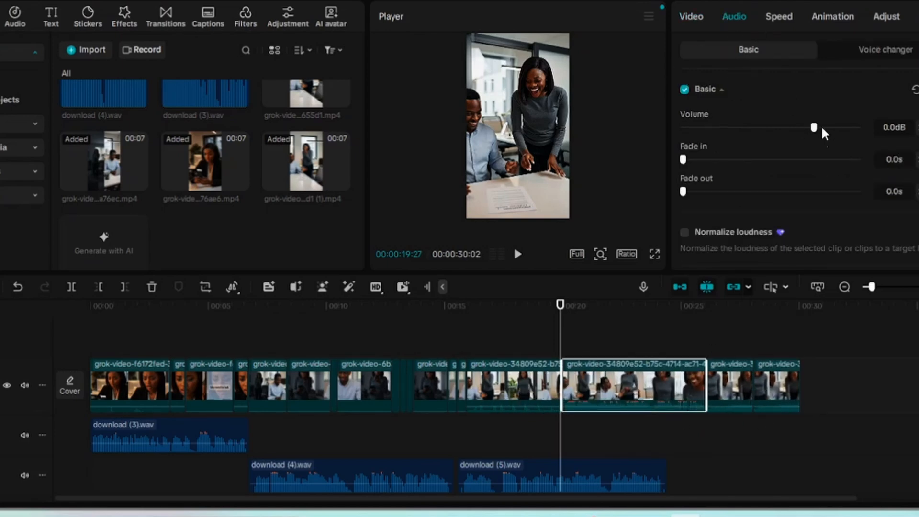
pyautogui.moveTo(560, 338); pyautogui.dragTo(465, 346)
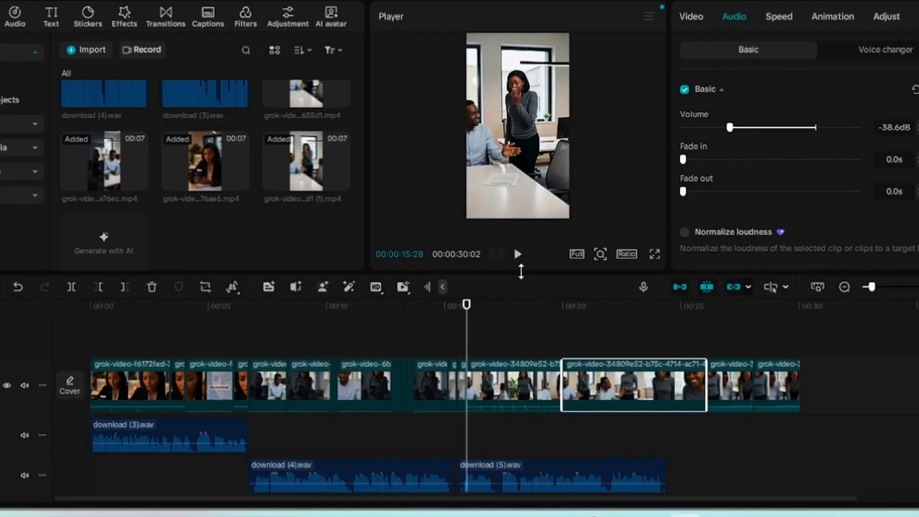
# Step: Trim the new office video's end to where the download (5).wav narration ends, and mute the clip
pyautogui.click(518, 256)
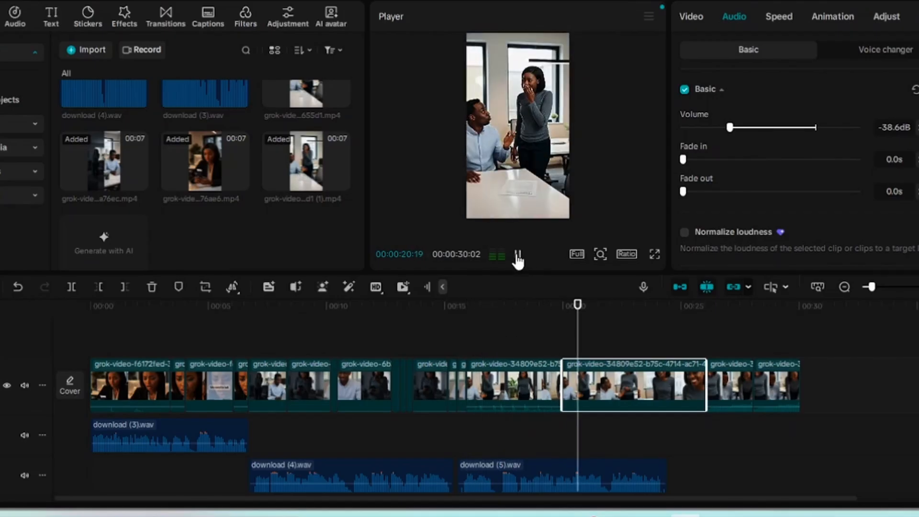
pyautogui.click(517, 255)
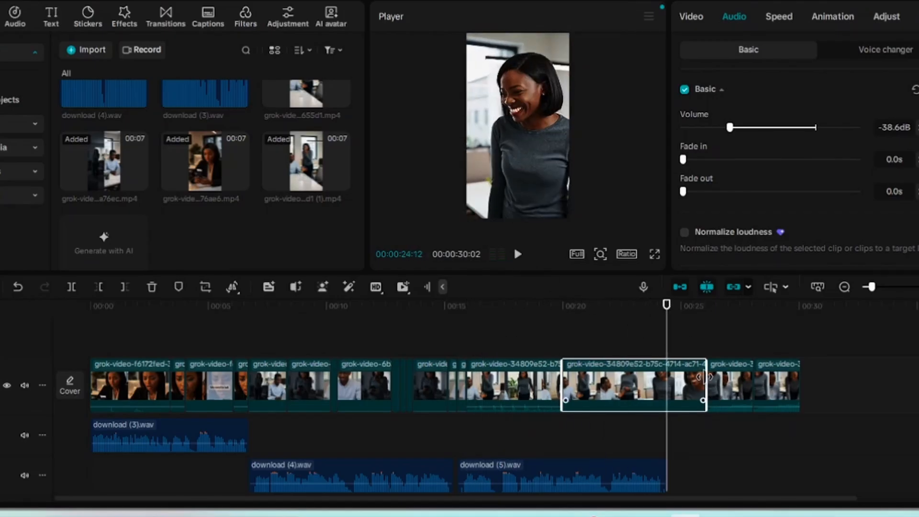
pyautogui.press('w')
pyautogui.moveTo(666, 331); pyautogui.dragTo(467, 335)
# Step: Delete the two leftover short office clips at the end of the main track and play back the edit
pyautogui.click(518, 254)
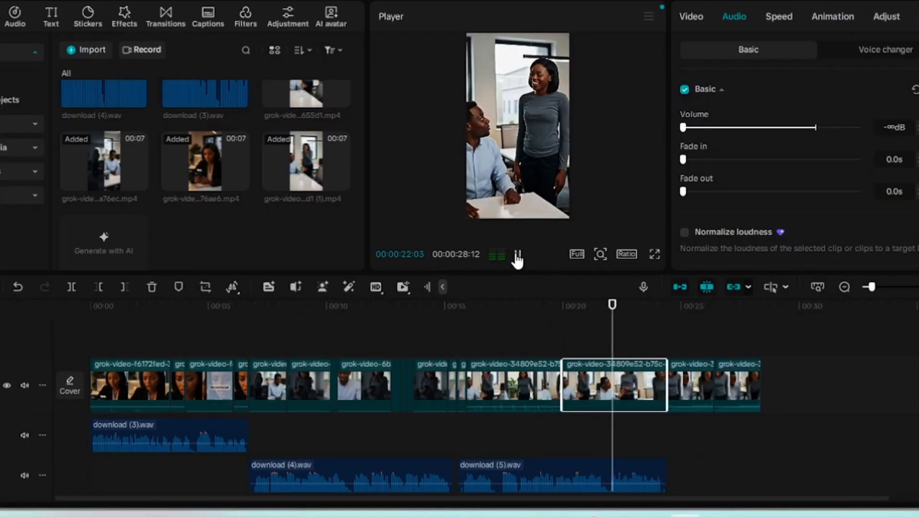
pyautogui.click(695, 381)
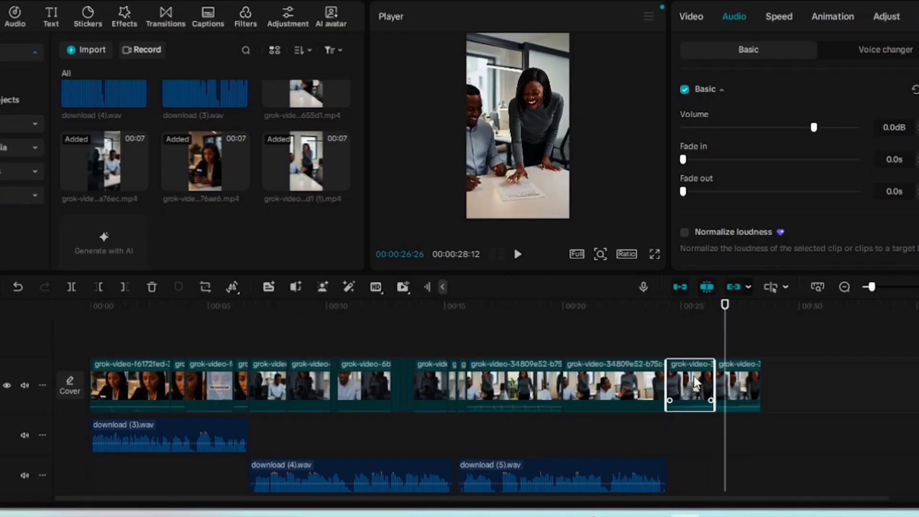
pyautogui.press('Delete')
pyautogui.click(684, 384)
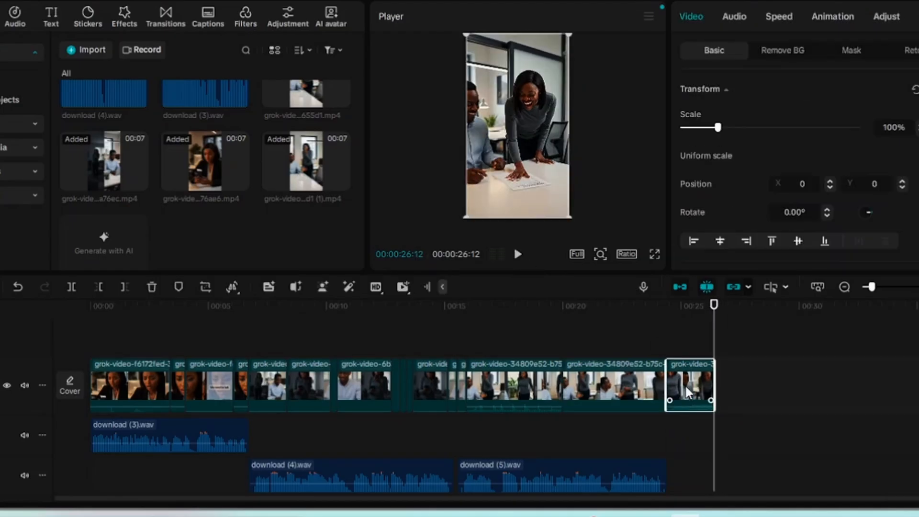
pyautogui.press('Delete')
pyautogui.click(516, 255)
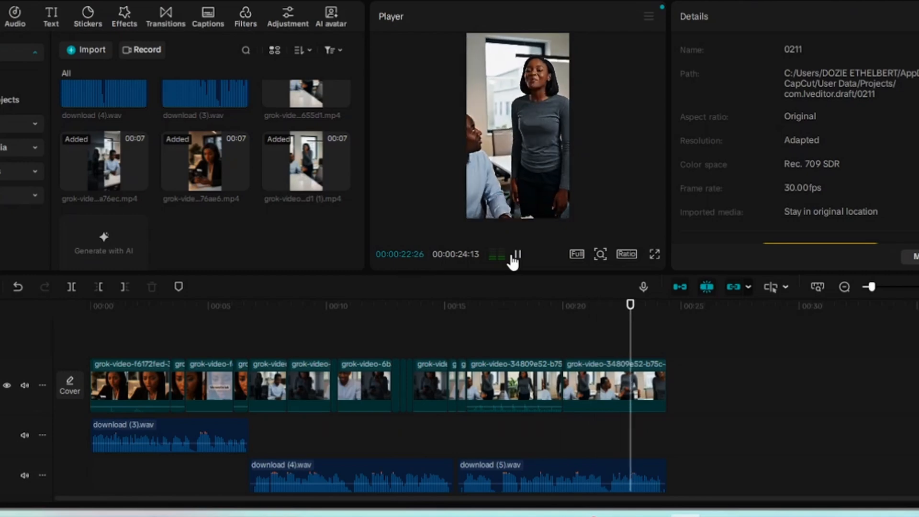
pyautogui.click(515, 257)
pyautogui.click(515, 256)
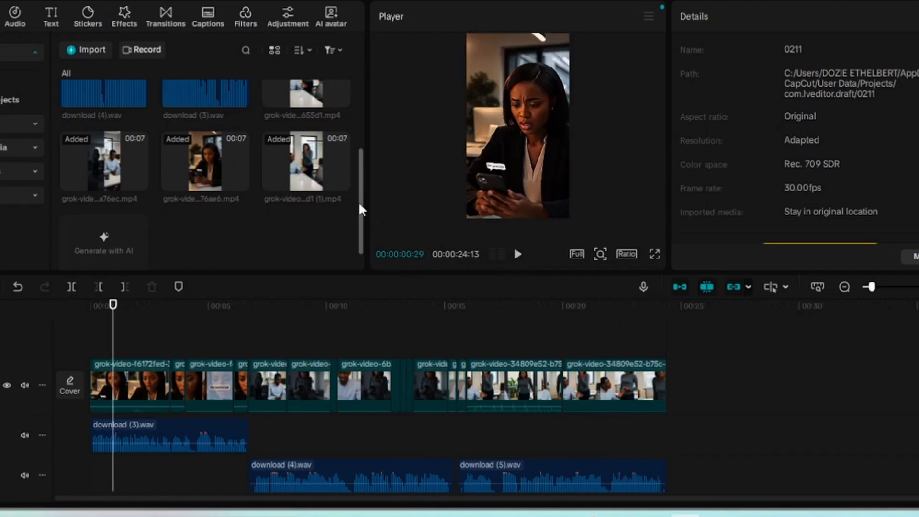
# Step: Append the Before/Better phone video to the main track and place download (6).wav beneath it, after download (5).wav
pyautogui.scroll(3, 358, 201)
pyautogui.moveTo(108, 130); pyautogui.dragTo(671, 381)
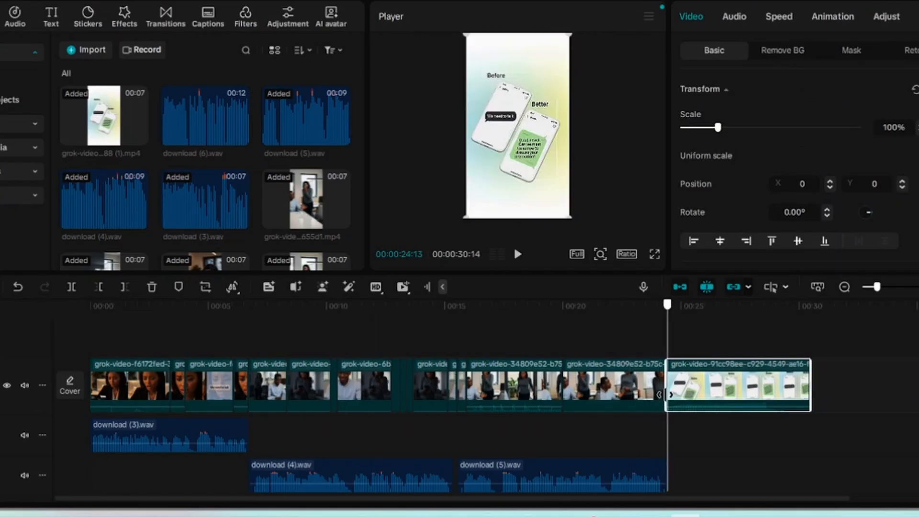
pyautogui.moveTo(206, 117); pyautogui.dragTo(678, 472)
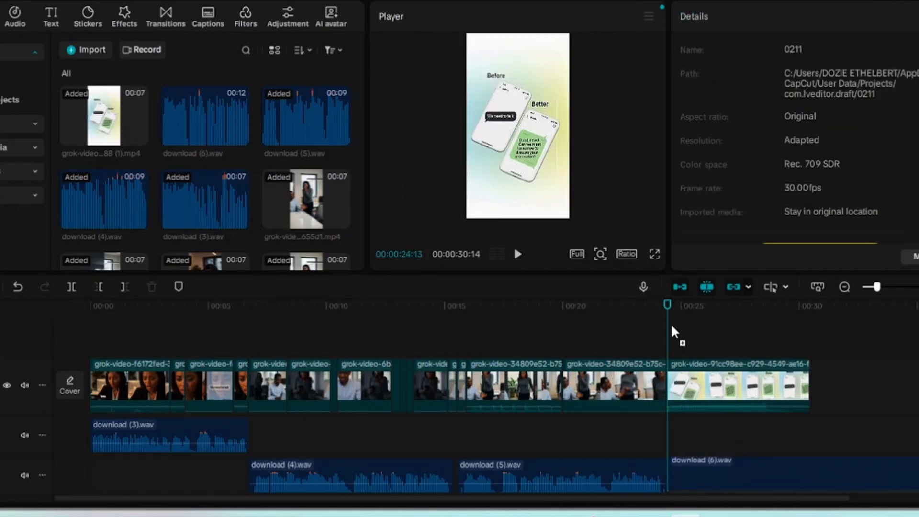
# Step: Preview the phone scene with its narration, trim the phone clip's end to 00:00:28:27, and mute it
pyautogui.moveTo(672, 326); pyautogui.dragTo(697, 338)
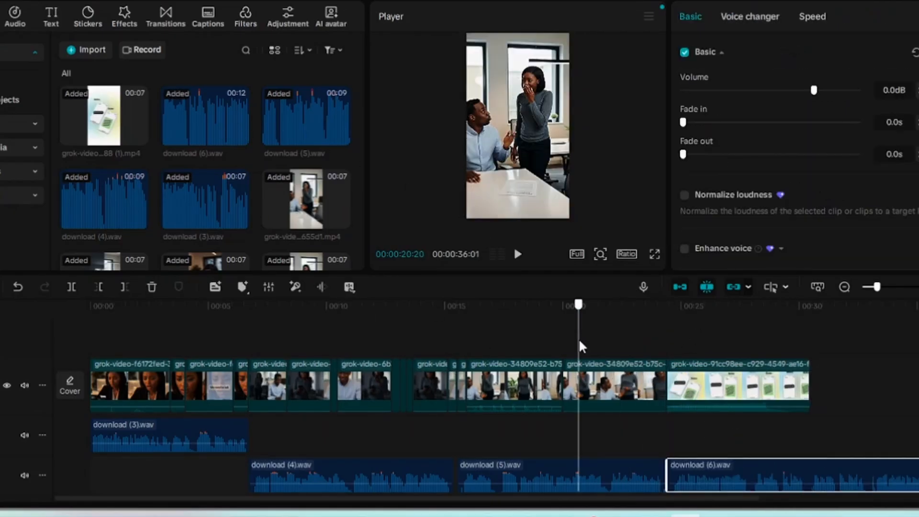
pyautogui.click(518, 254)
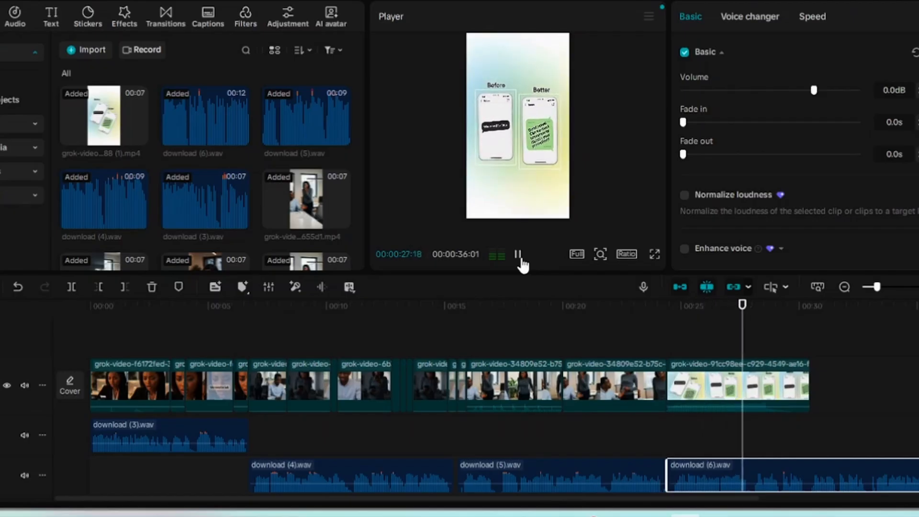
pyautogui.click(521, 260)
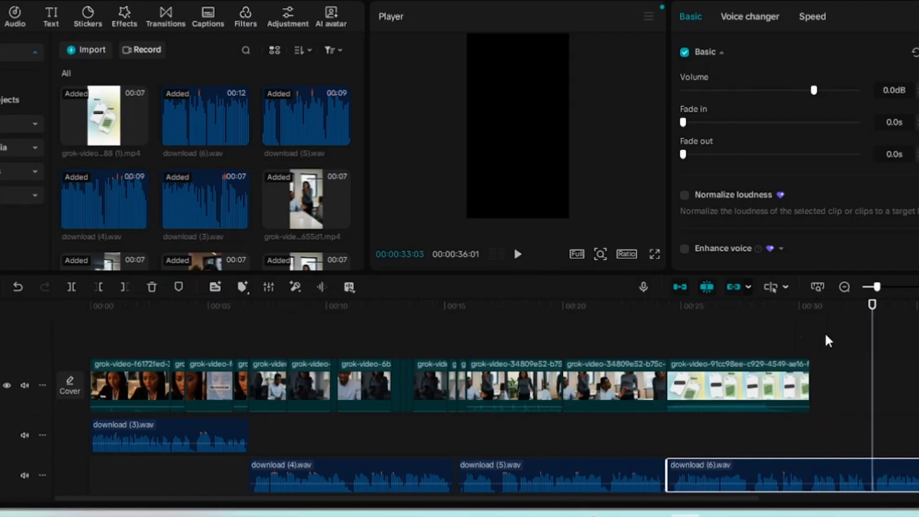
pyautogui.moveTo(872, 334); pyautogui.dragTo(773, 391)
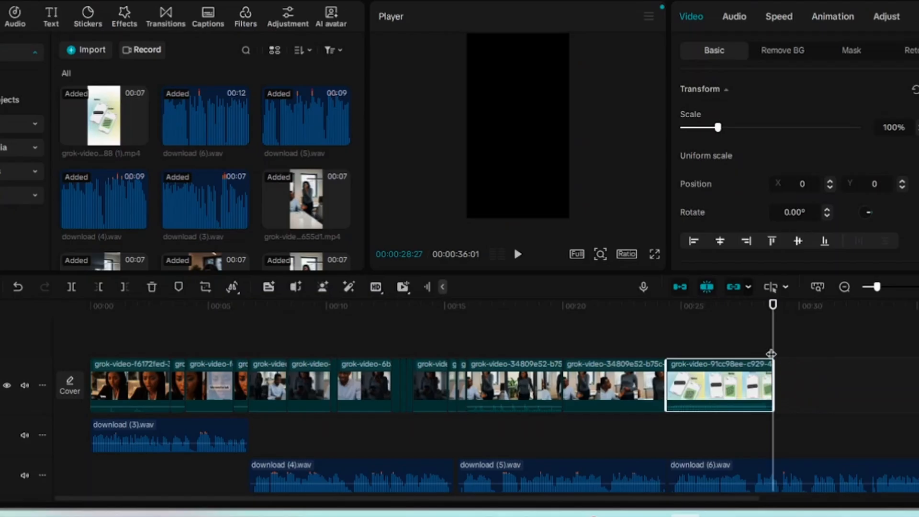
pyautogui.click(735, 19)
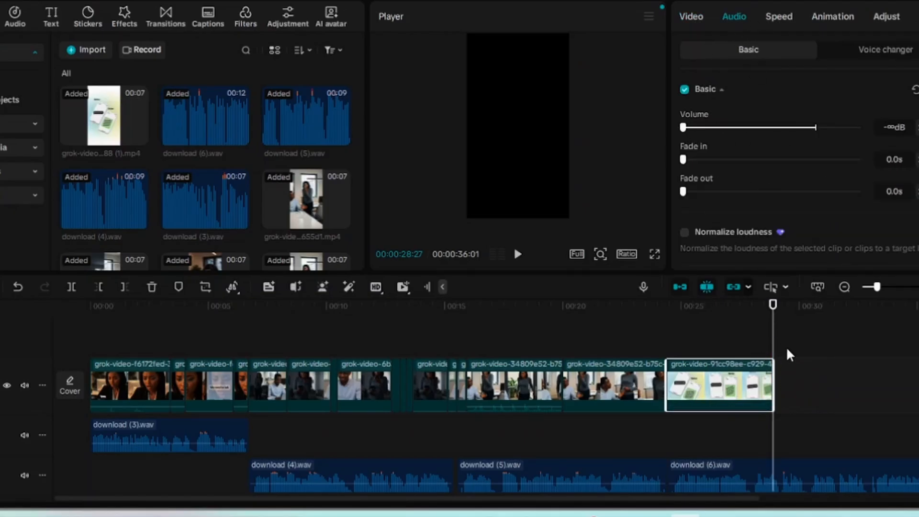
# Step: Duplicate the trimmed phone clip directly after the original on the main track and play back the result
pyautogui.click(711, 388)
pyautogui.hotkey('ctrl', 'c')
pyautogui.hotkey('ctrl', 'v')
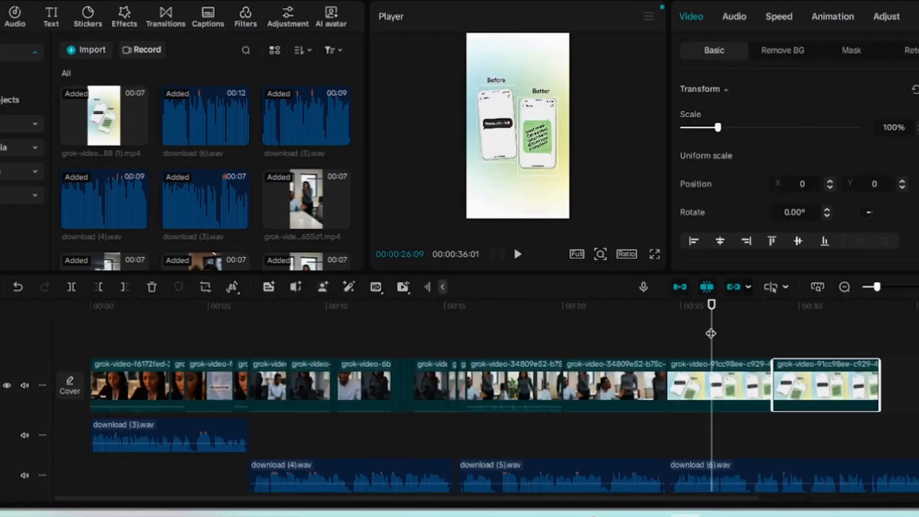
pyautogui.click(518, 254)
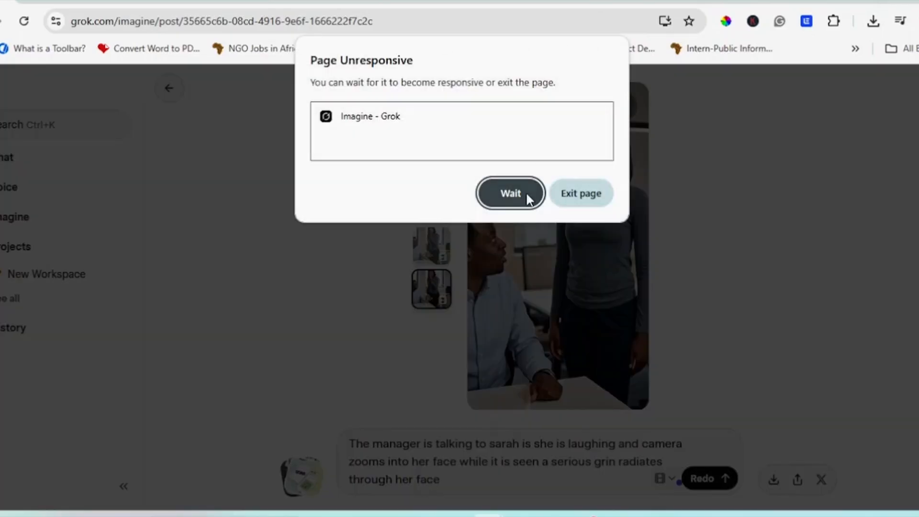
# Step: In Grok, generate a silent office video of Sarah doing an African styled dance while the manager sits and smiles
pyautogui.click(526, 193)
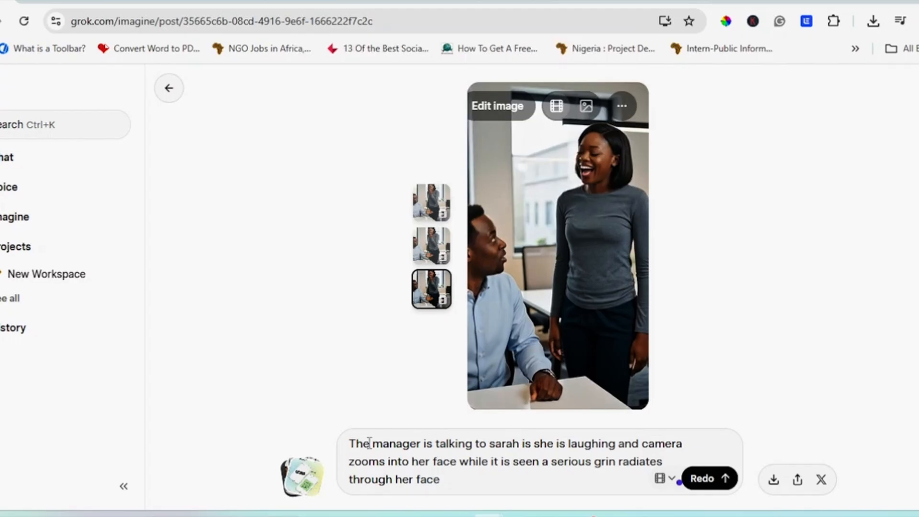
pyautogui.moveTo(353, 443); pyautogui.dragTo(450, 488)
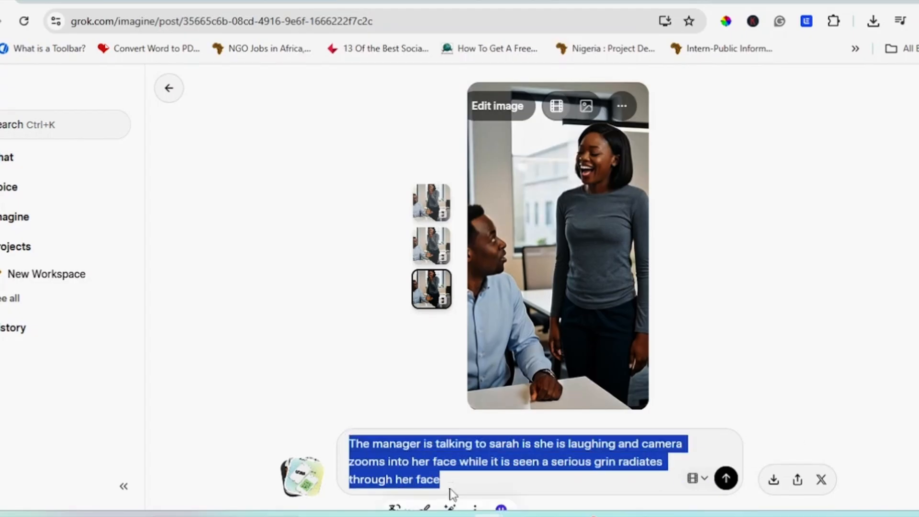
pyautogui.write('Sarah dances Afr')
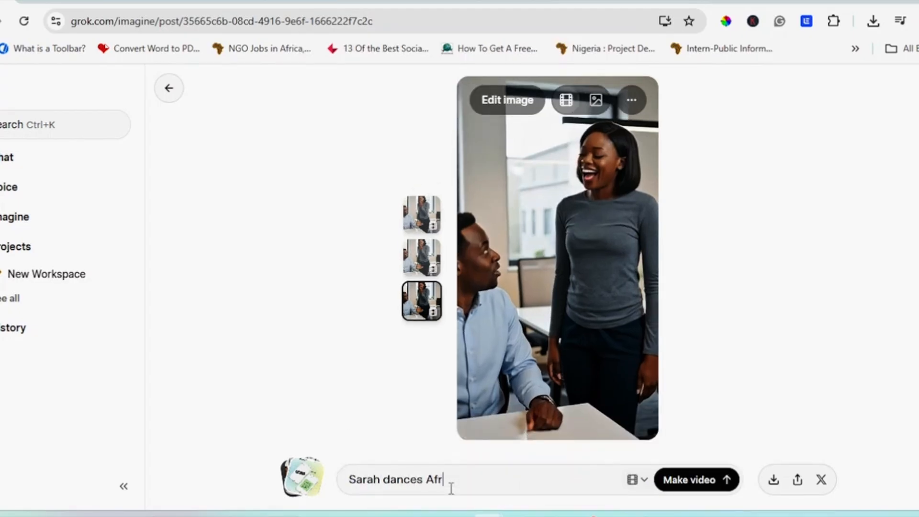
pyautogui.write('ican styled dance within')
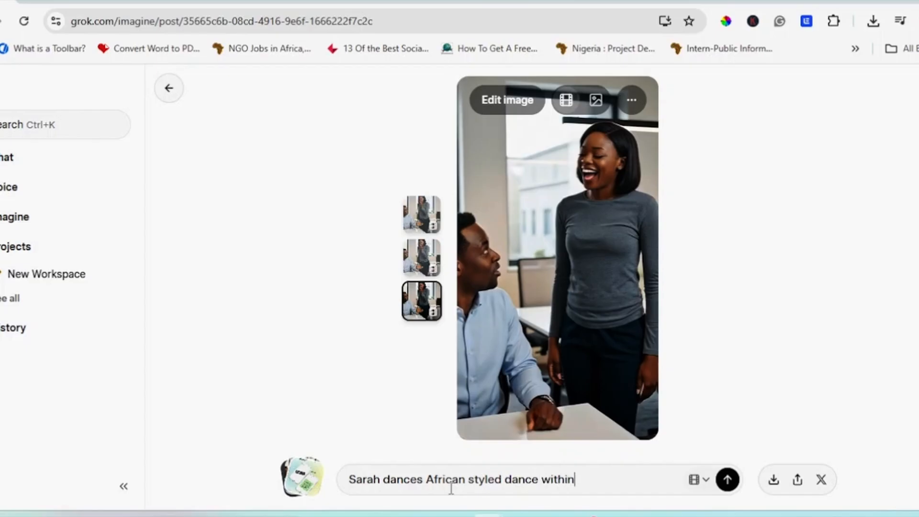
pyautogui.write('manager sits and smiles. There should be no sound, j')
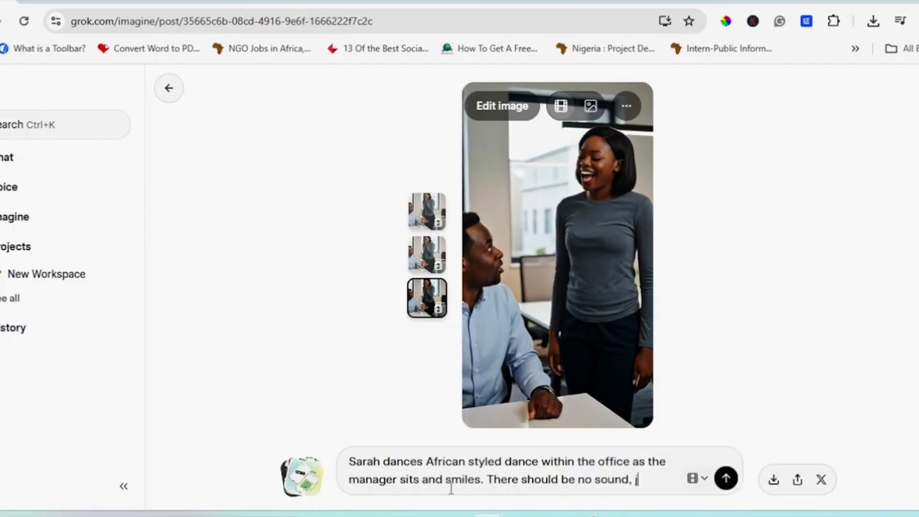
pyautogui.write('ions.')
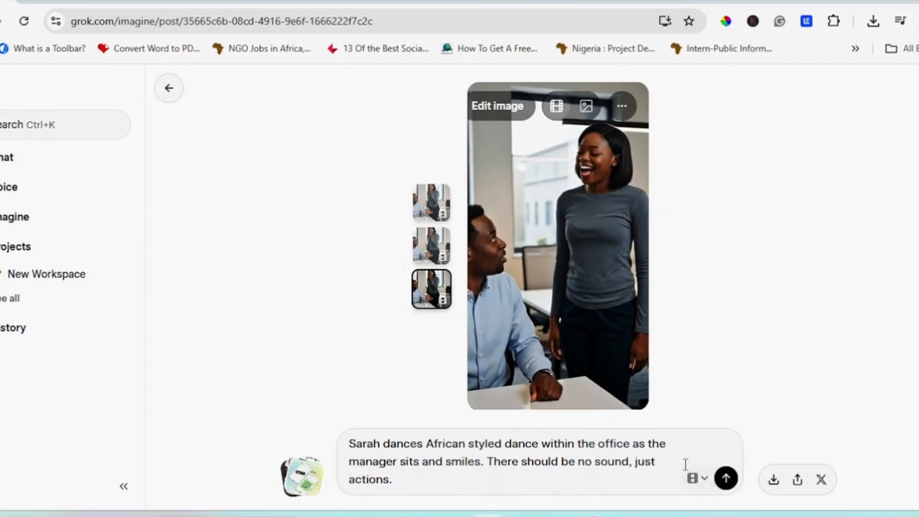
pyautogui.moveTo(616, 189)
pyautogui.click(725, 478)
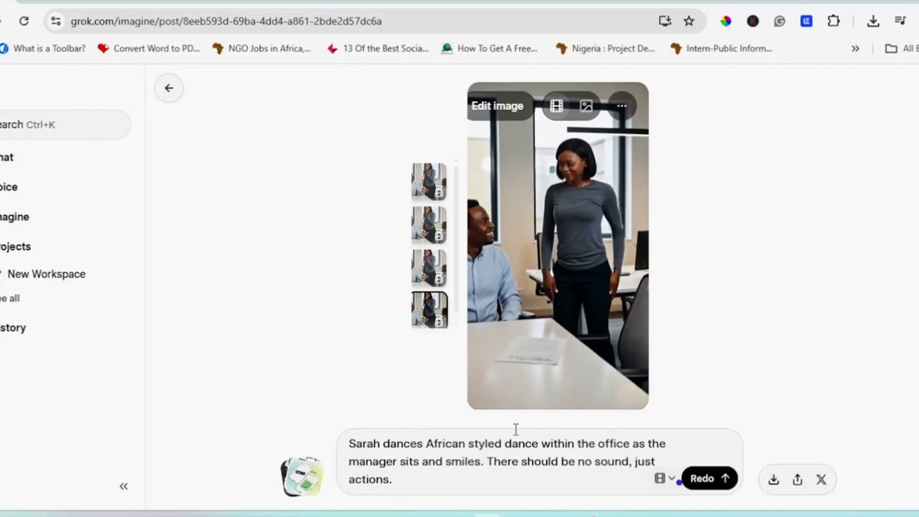
# Step: Download the generated office dance video from Grok and switch back to CapCut
pyautogui.click(774, 479)
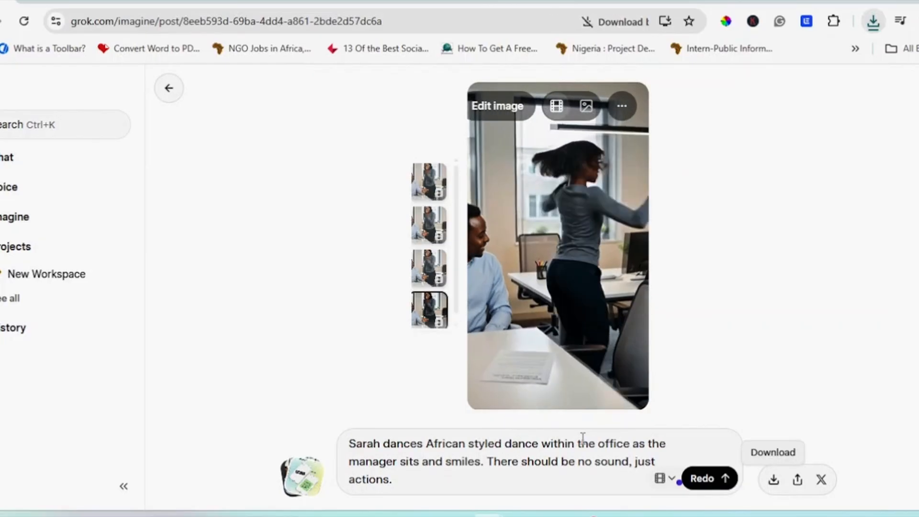
pyautogui.moveTo(681, 511)
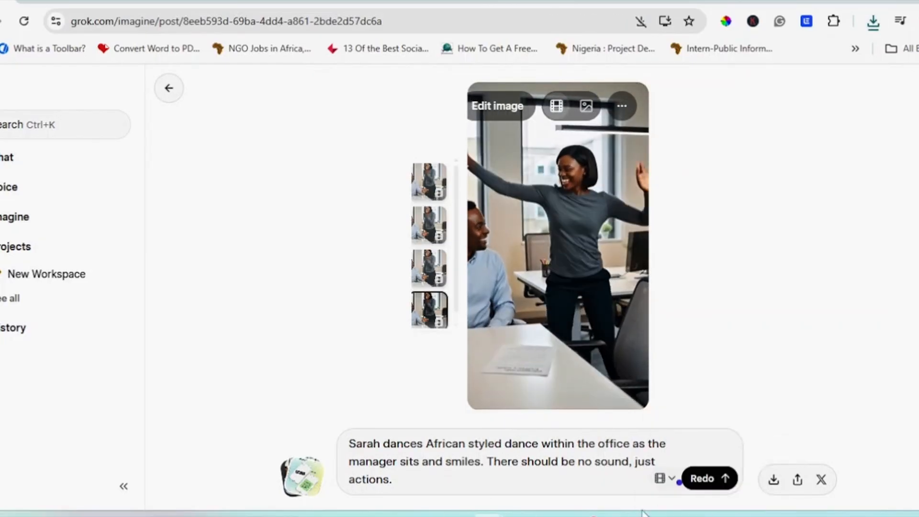
pyautogui.click(681, 512)
# Step: Import the downloaded dance video into the project and add it to the main track after the second phone clip
pyautogui.moveTo(917, 332); pyautogui.dragTo(880, 352)
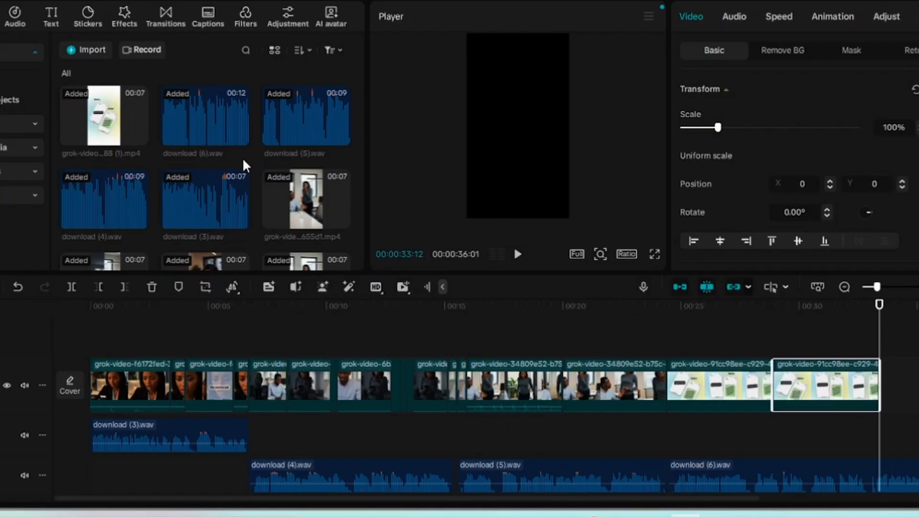
pyautogui.click(86, 61)
pyautogui.scroll(-3, 154, 129)
pyautogui.click(127, 125)
pyautogui.click(328, 301)
pyautogui.moveTo(103, 218); pyautogui.dragTo(894, 343)
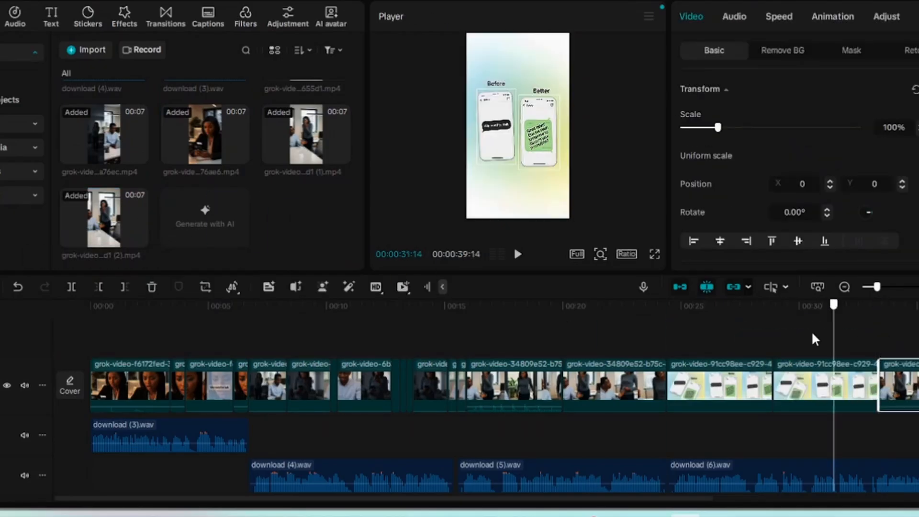
# Step: Play back the phone and dance scenes, split the second phone clip at 00:00:30:25, and delete its first part
pyautogui.click(667, 301)
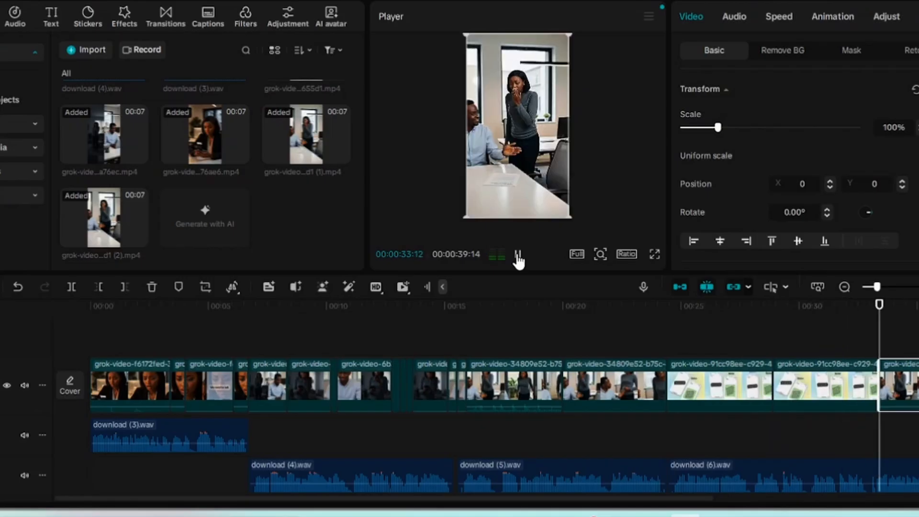
pyautogui.click(518, 254)
pyautogui.moveTo(513, 382)
pyautogui.mouseDown()
pyautogui.moveTo(685, 391)
pyautogui.moveTo(504, 387)
pyautogui.mouseUp()
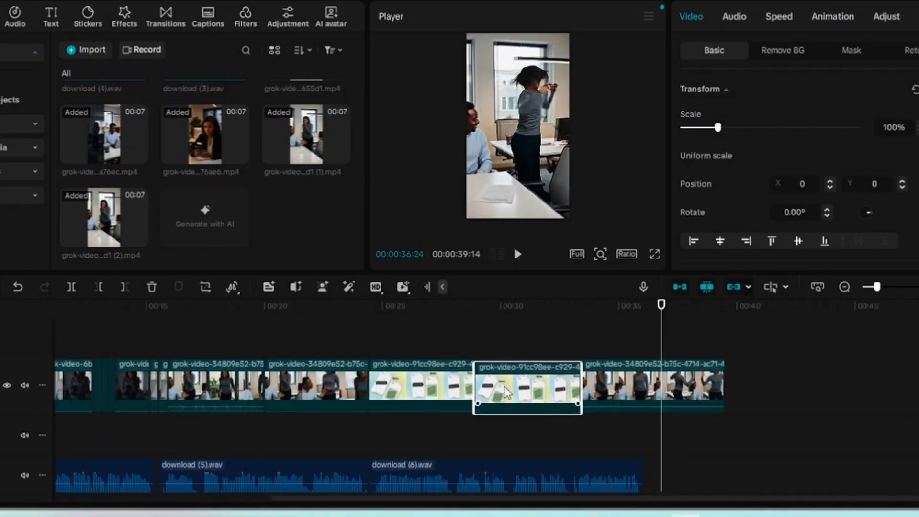
pyautogui.moveTo(662, 331); pyautogui.dragTo(498, 364)
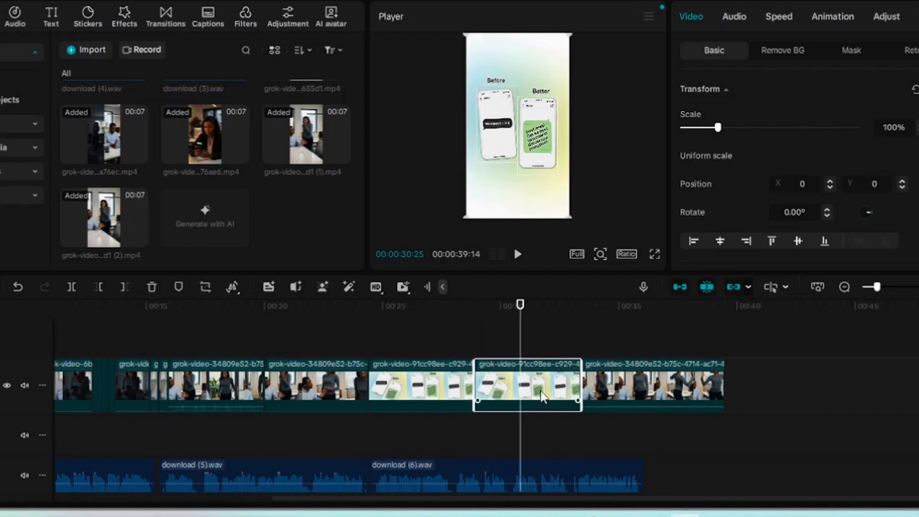
pyautogui.hotkey('ctrl', 'b')
pyautogui.press('Delete')
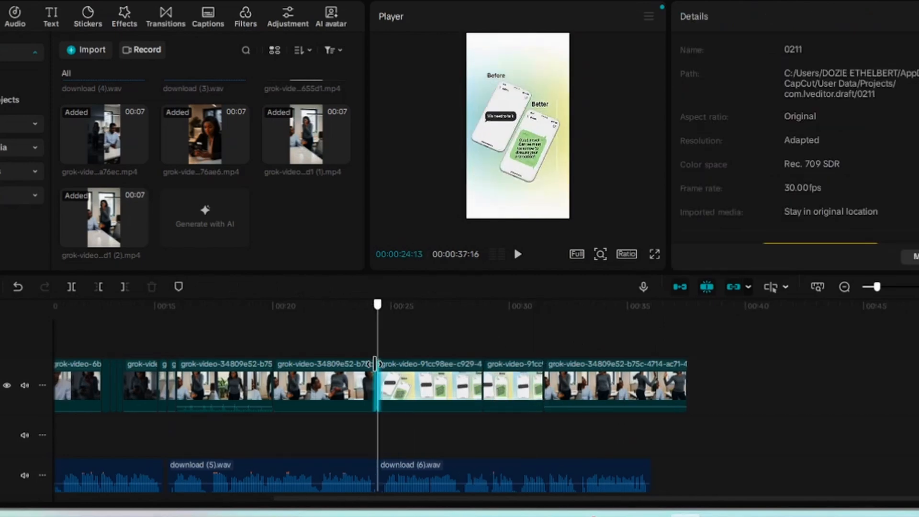
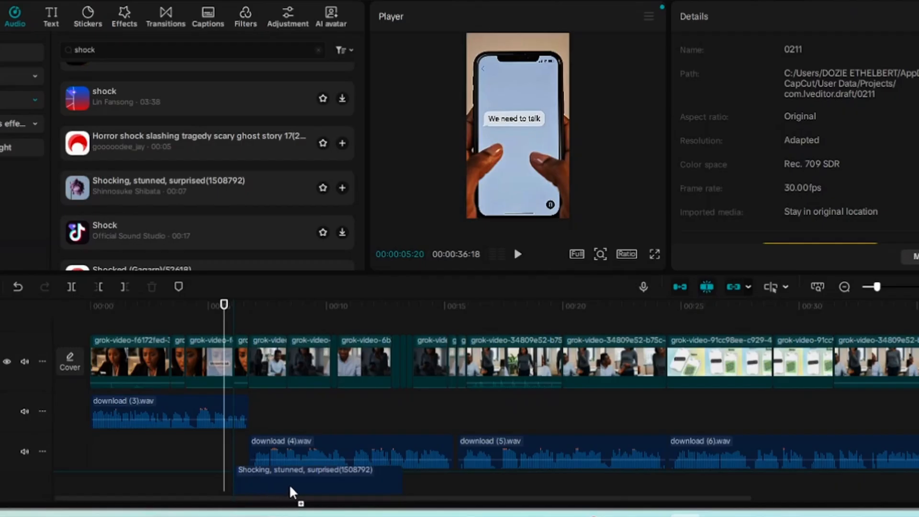
# Step: Place the Shocking, stunned, surprised(1508792) sound effect on a new audio track at about 00:00:06
pyautogui.moveTo(308, 484); pyautogui.dragTo(309, 484)
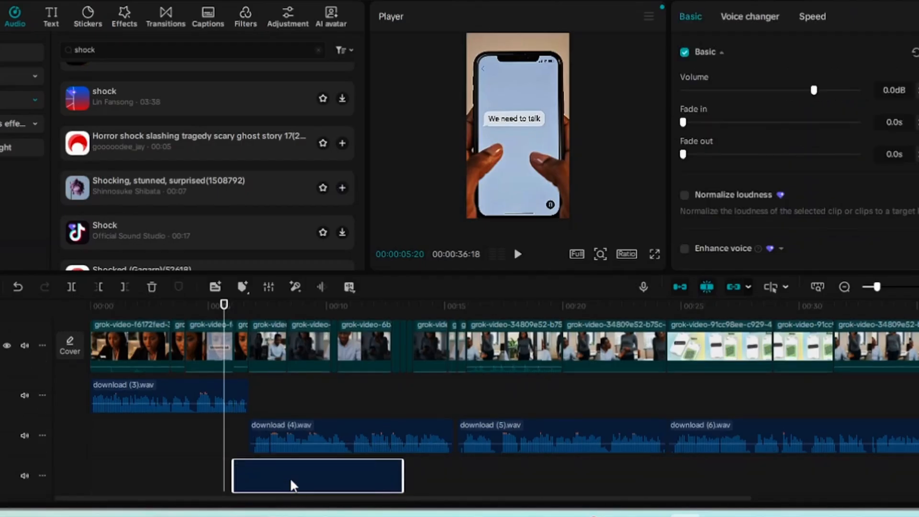
pyautogui.moveTo(291, 480)
pyautogui.mouseDown()
pyautogui.moveTo(280, 477)
pyautogui.moveTo(289, 480)
pyautogui.mouseUp()
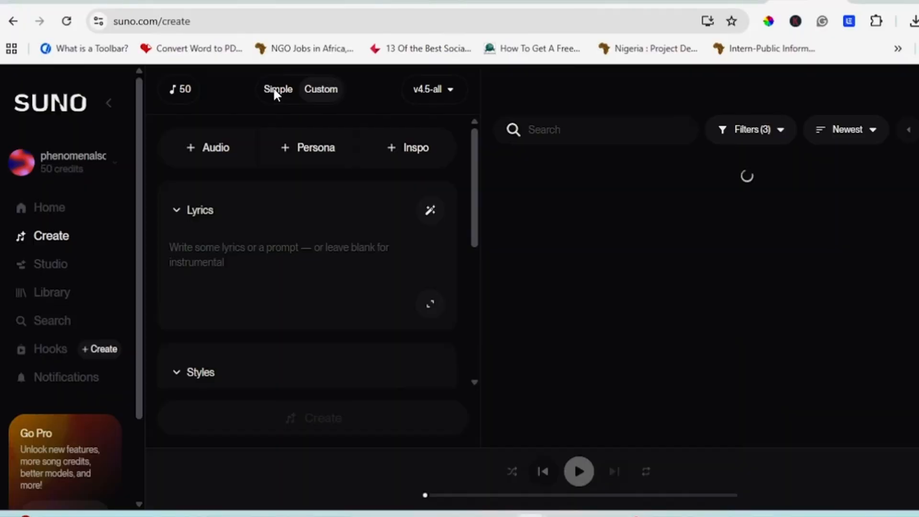
# Step: Generate an instrumental from a simple song description asking for an epic style movie tune with no voice, and preview both Dawn of the Colossus versions
pyautogui.click(276, 90)
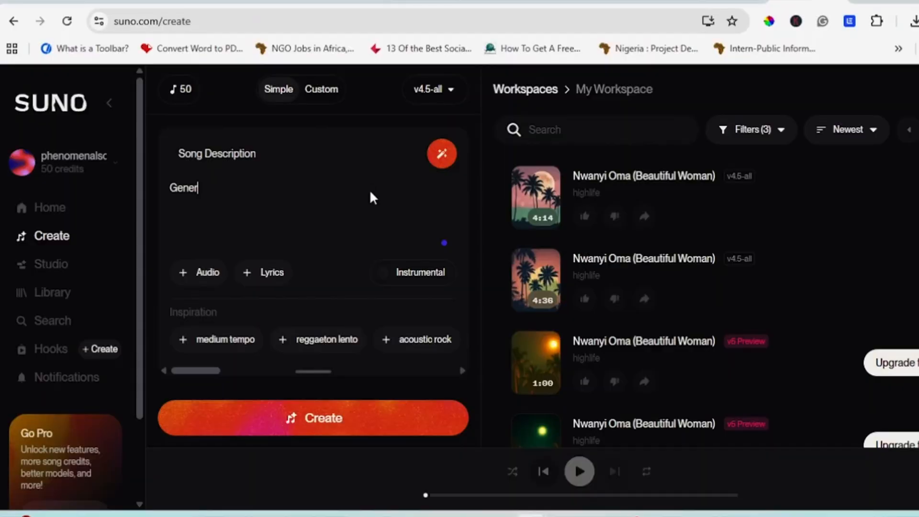
pyautogui.write('ate an epic style tune for a movie. There should be no voice')
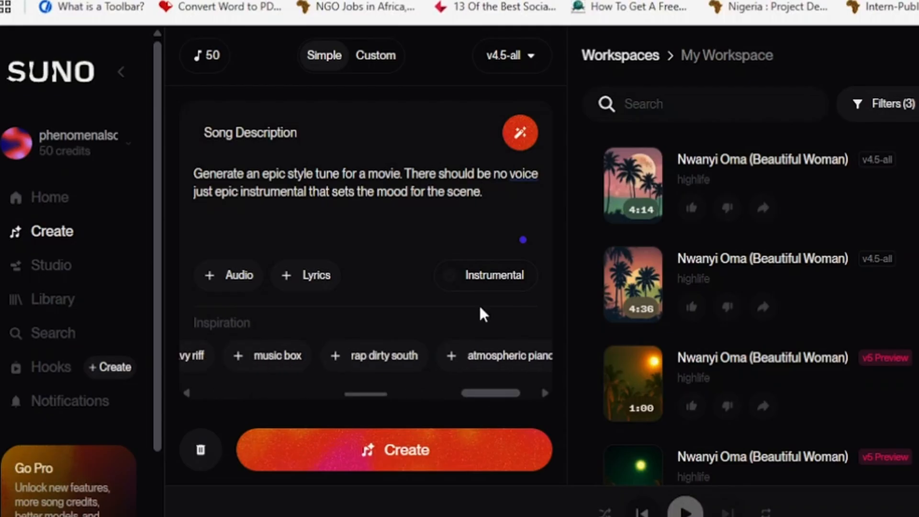
pyautogui.click(475, 280)
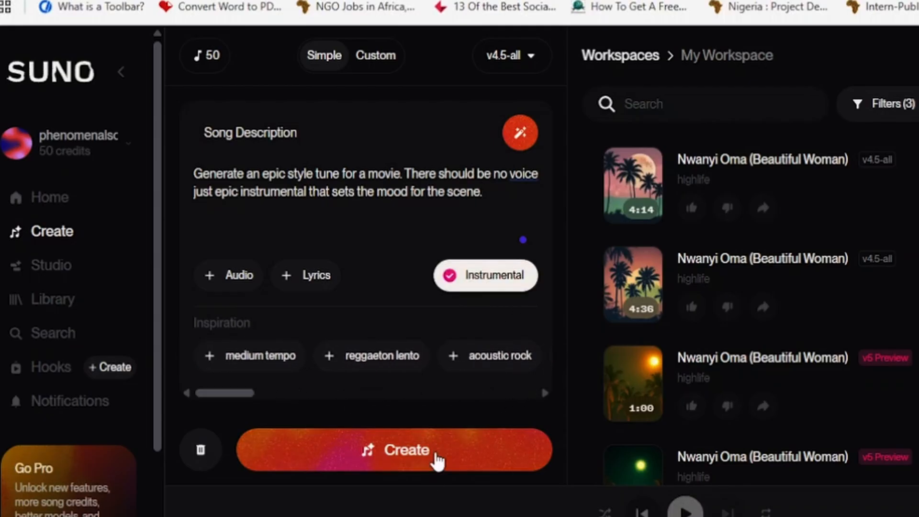
pyautogui.click(439, 451)
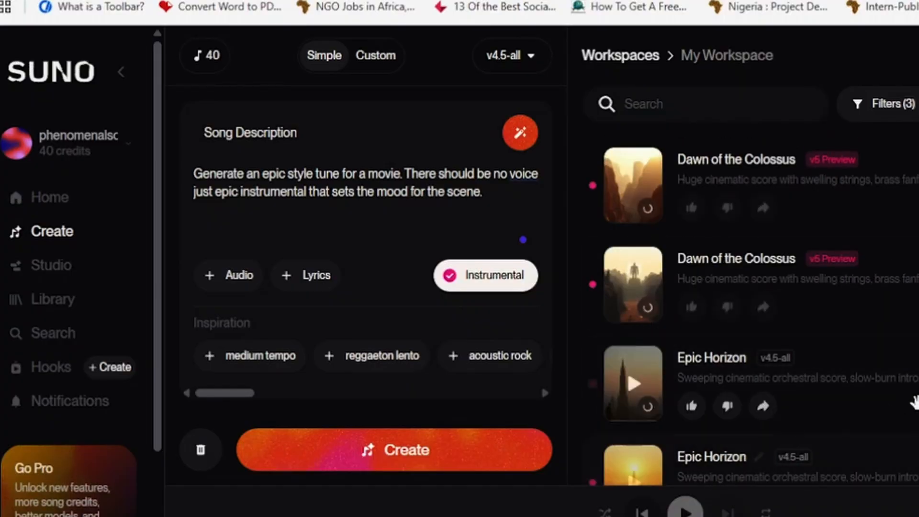
pyautogui.click(636, 189)
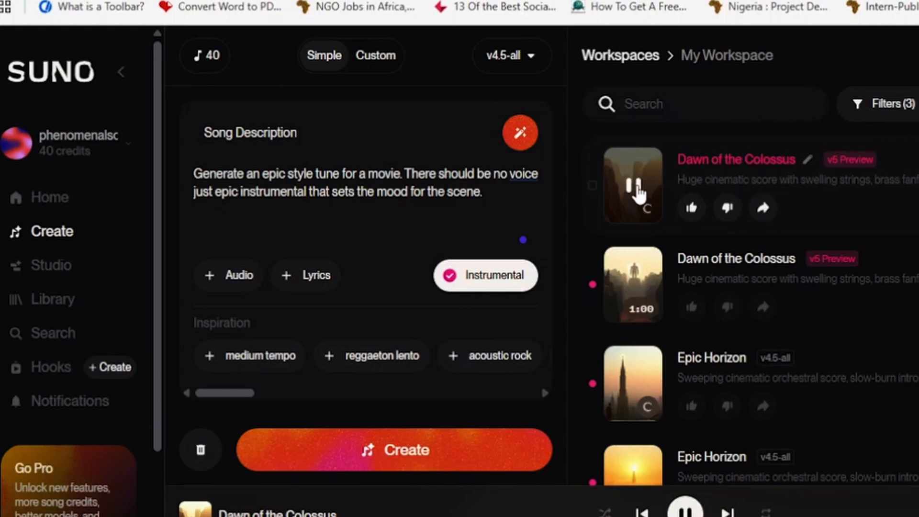
pyautogui.click(634, 292)
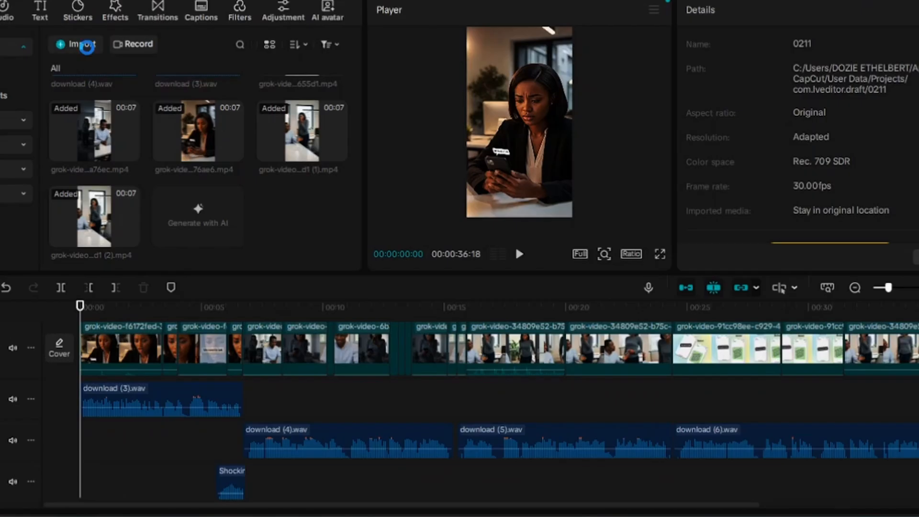
# Step: In CapCut, import the Epic Horizon track from Downloads and place it on a new audio track at the start of the timeline
pyautogui.click(84, 44)
pyautogui.click(113, 119)
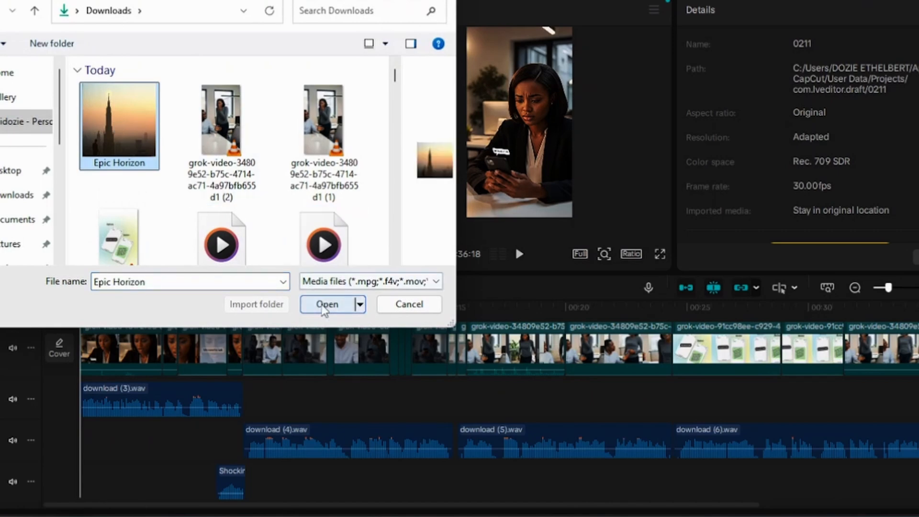
pyautogui.click(321, 303)
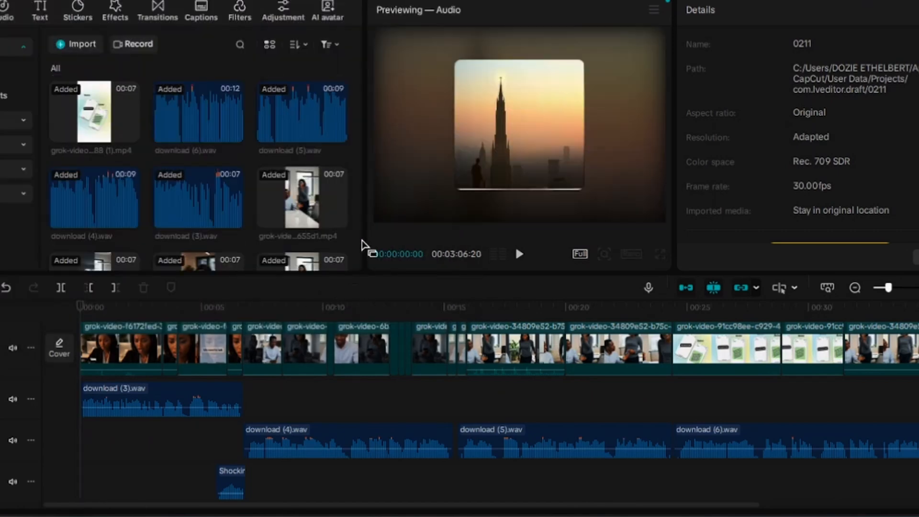
pyautogui.moveTo(186, 214); pyautogui.dragTo(82, 475)
pyautogui.click(116, 489)
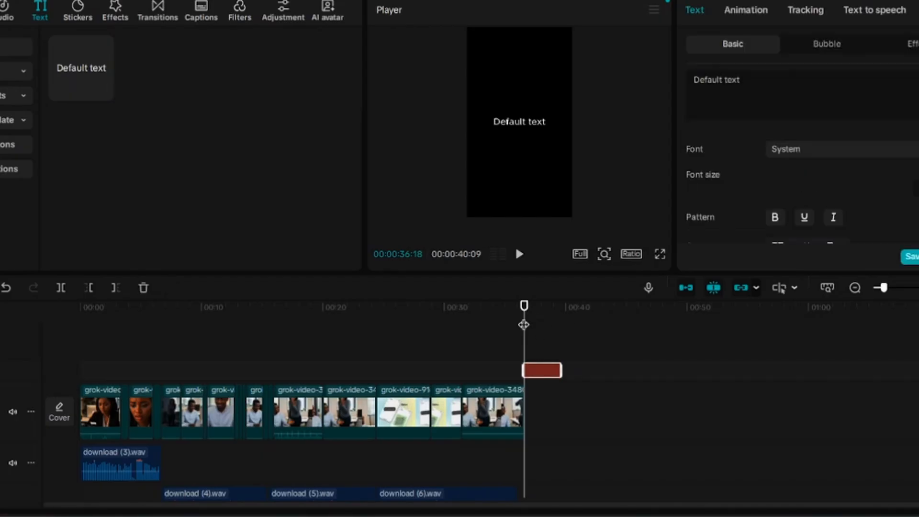
# Step: Replace the default text after the last clip with "Always be clear with what you mean", broken into two lines after "clear"
pyautogui.moveTo(524, 324); pyautogui.dragTo(518, 354)
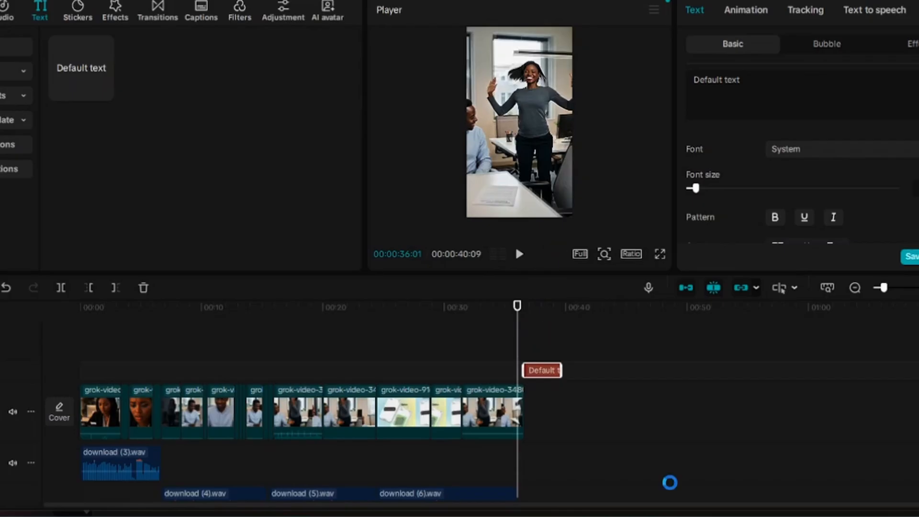
pyautogui.click(697, 81)
pyautogui.write('Always b')
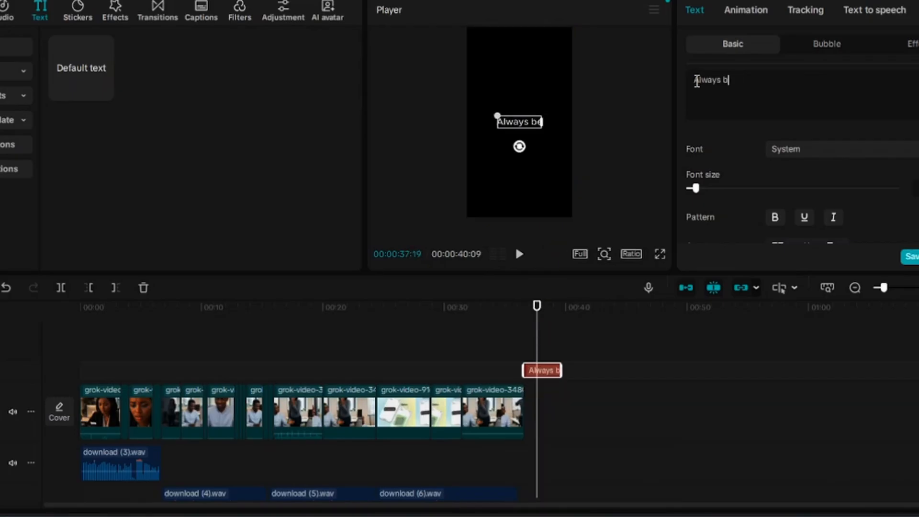
pyautogui.write('e clear')
pyautogui.press('Return')
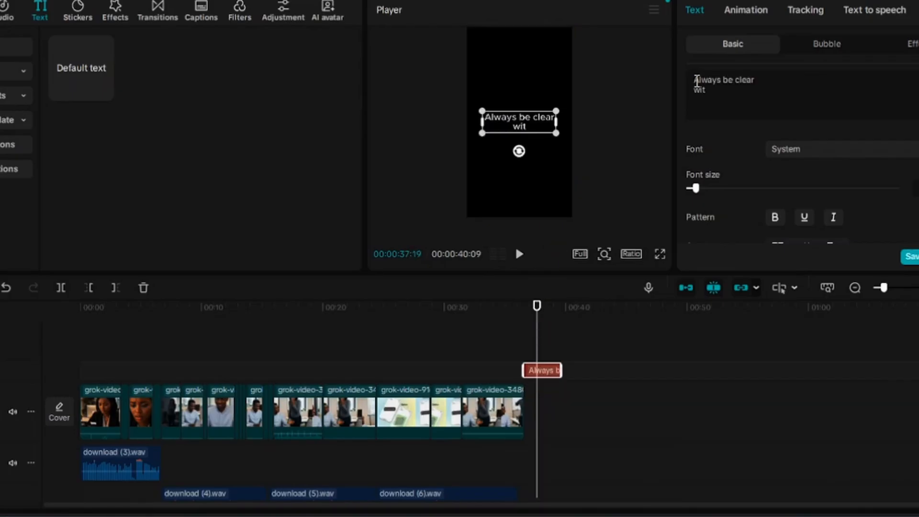
pyautogui.write('with what you mean')
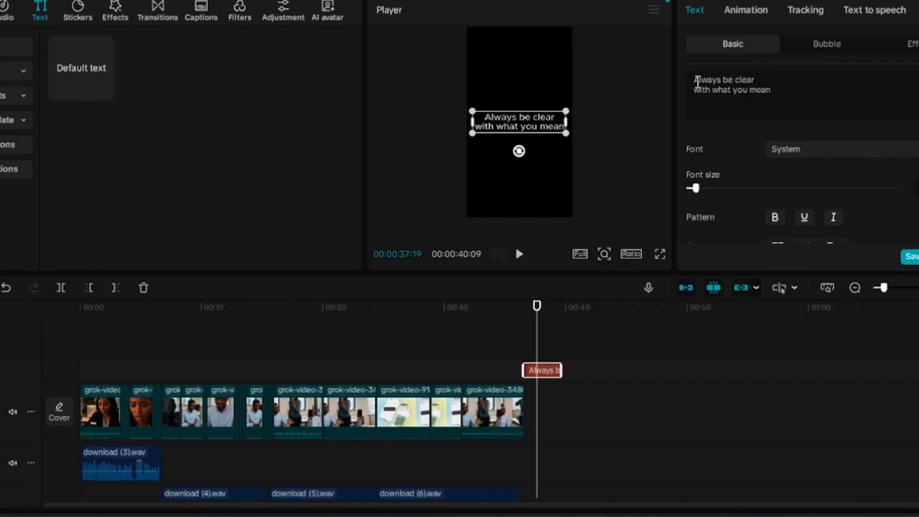
pyautogui.click(823, 411)
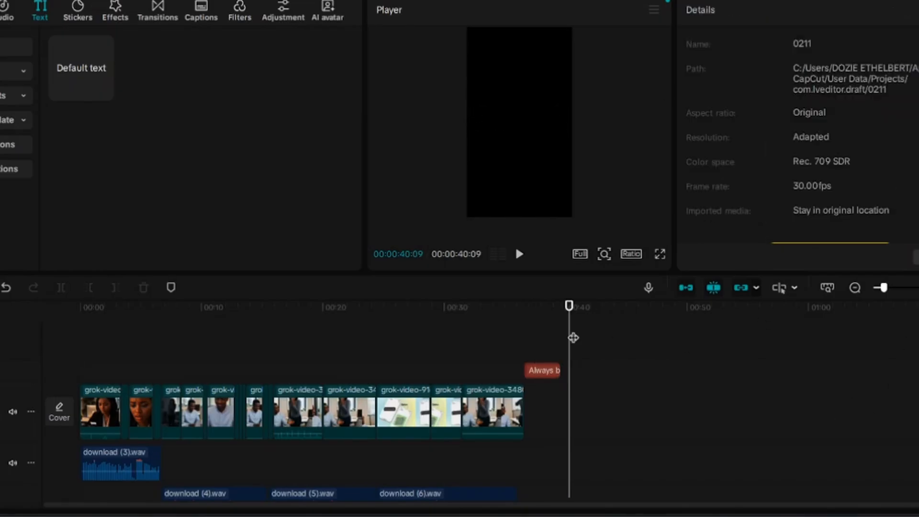
# Step: Play back the transition from the last video clip into the closing title
pyautogui.moveTo(571, 338); pyautogui.dragTo(511, 335)
pyautogui.click(520, 257)
pyautogui.click(519, 254)
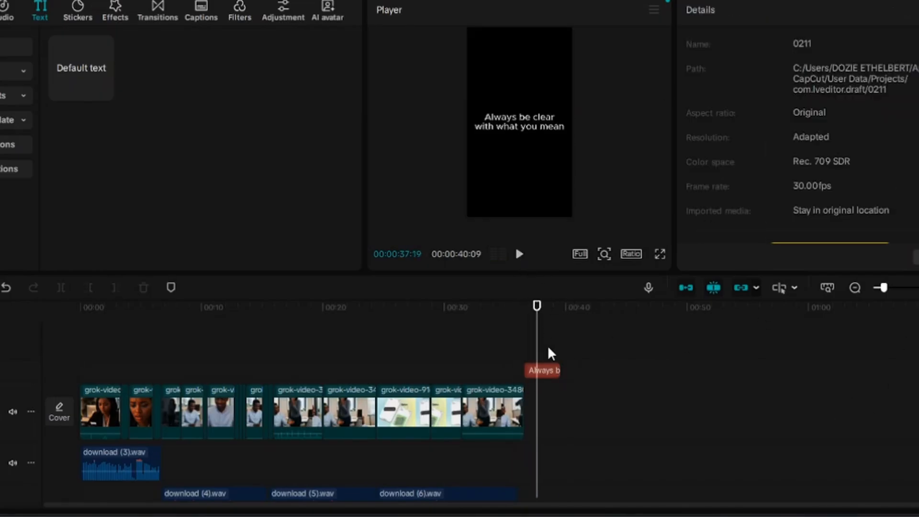
# Step: Duplicate the closing title on a text track above it and position the copy below the original in the frame
pyautogui.click(546, 370)
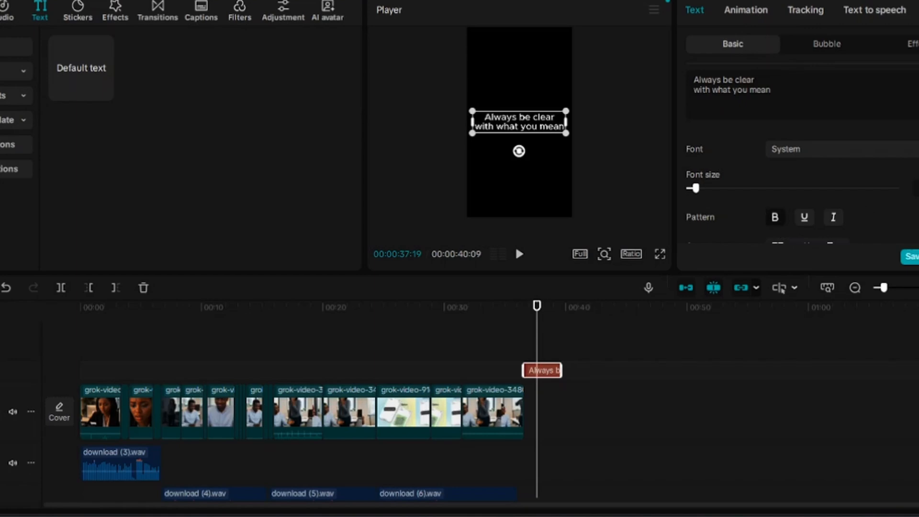
pyautogui.scroll(-5, 787, 233)
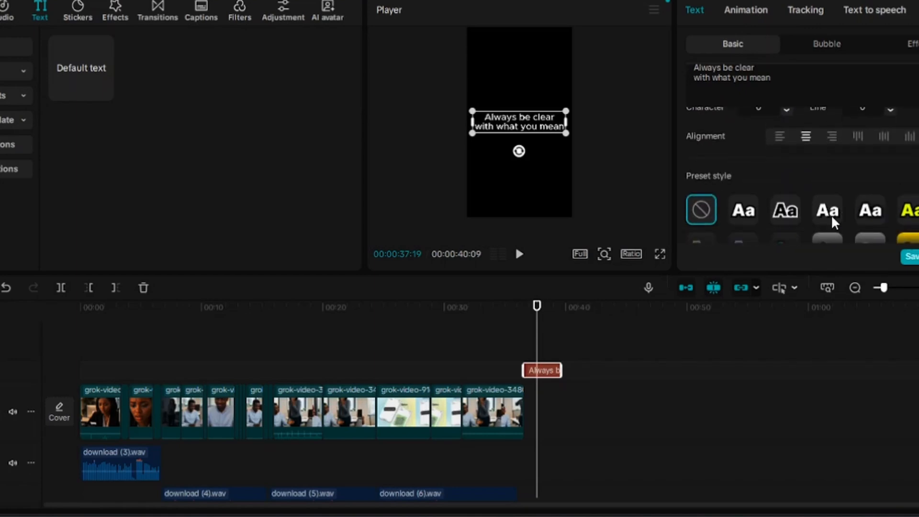
pyautogui.hotkey('ctrl', 'v')
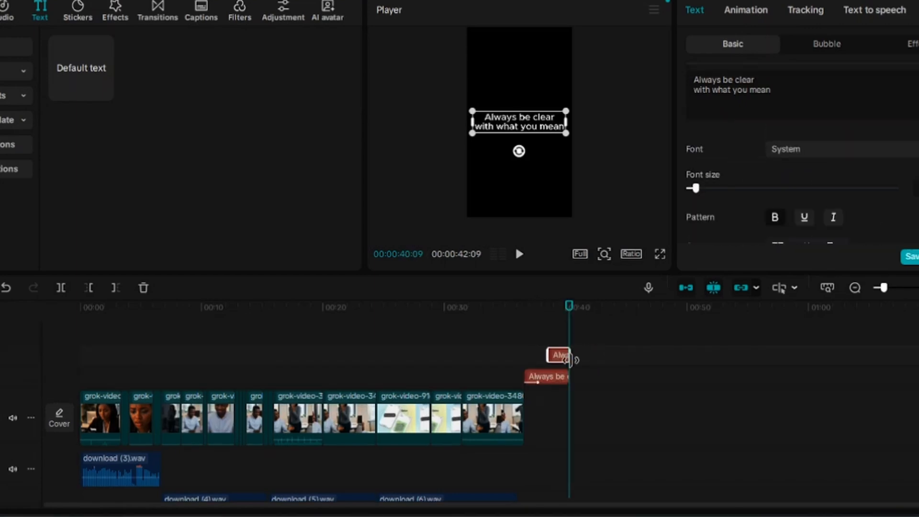
pyautogui.moveTo(529, 120); pyautogui.dragTo(540, 158)
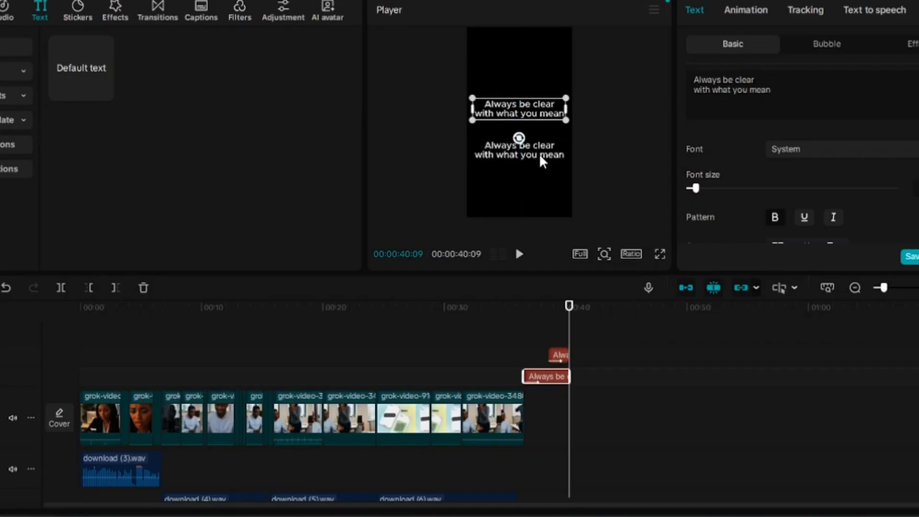
# Step: Replace the lower title's text with "And do not assume the other person should know" on three lines and reduce its font size
pyautogui.doubleClick(544, 143)
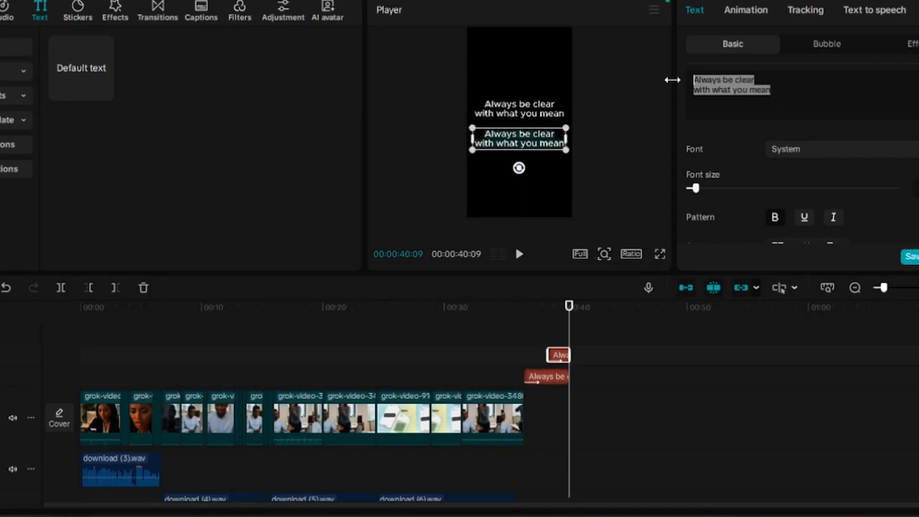
pyautogui.write('And do not')
pyautogui.press('Return')
pyautogui.write('ass')
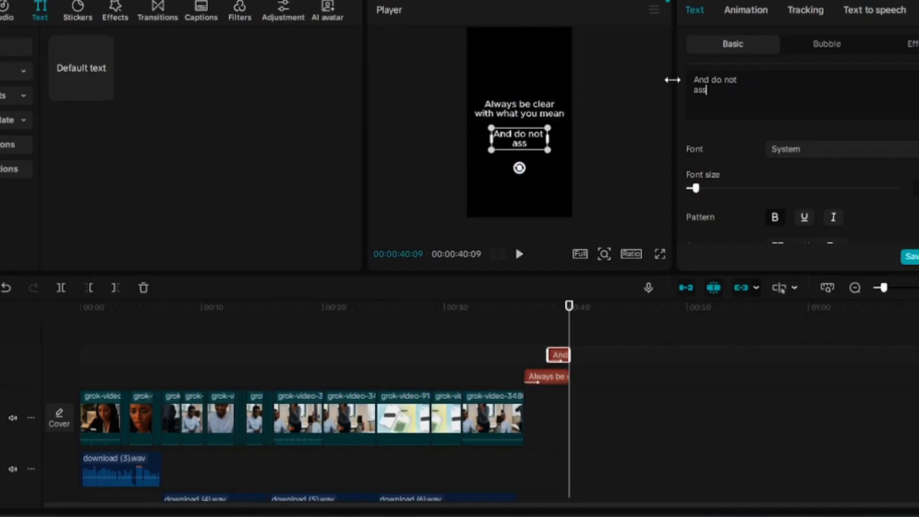
pyautogui.write('ume the other')
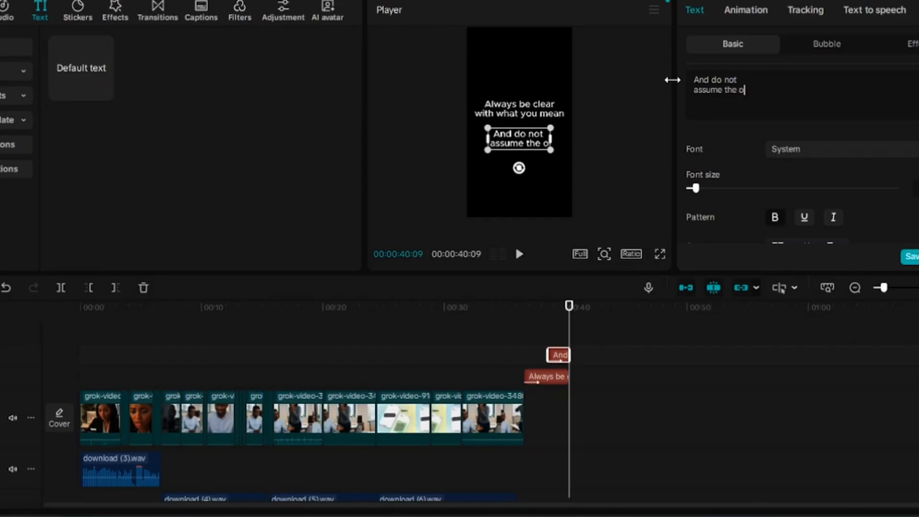
pyautogui.press('Return')
pyautogui.write('person should')
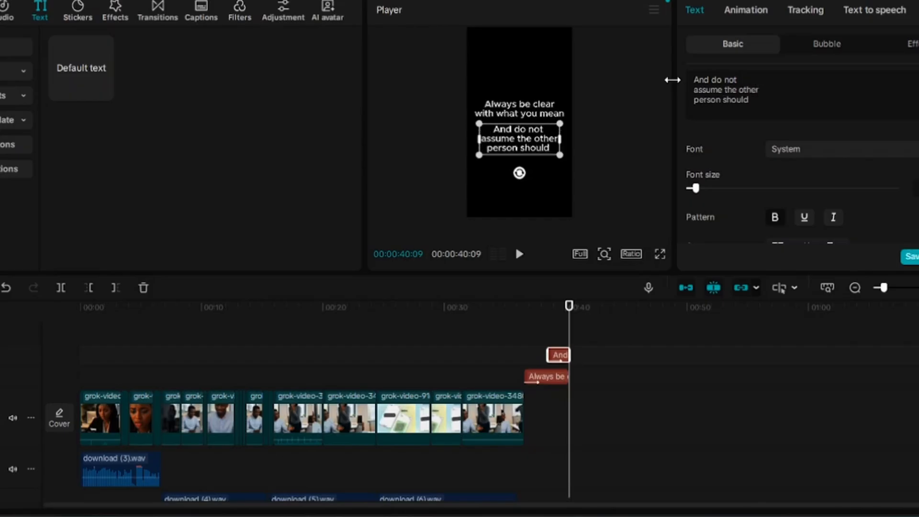
pyautogui.write(' know')
pyautogui.moveTo(918, 188); pyautogui.dragTo(911, 188)
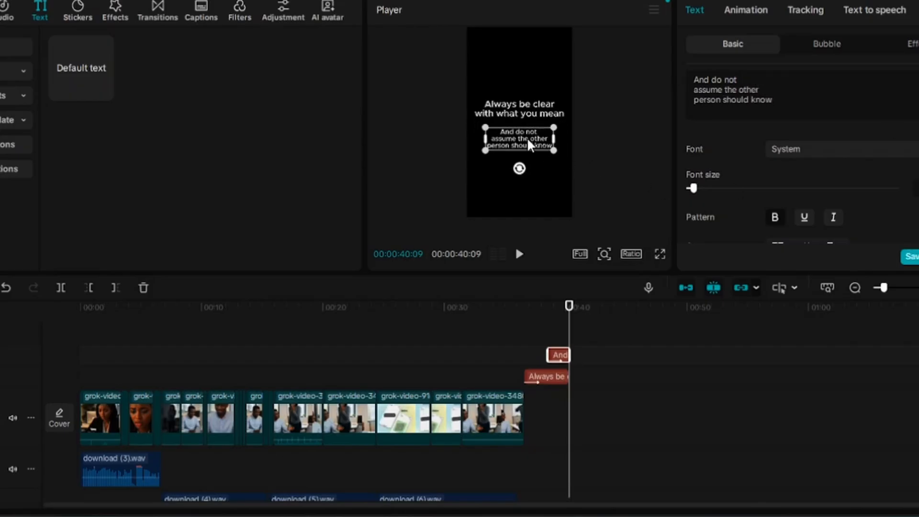
# Step: Rearrange the lower title's line breaks to read "And do not assume", "the other person" and "should know"
pyautogui.click(693, 90)
pyautogui.press('BackSpace')
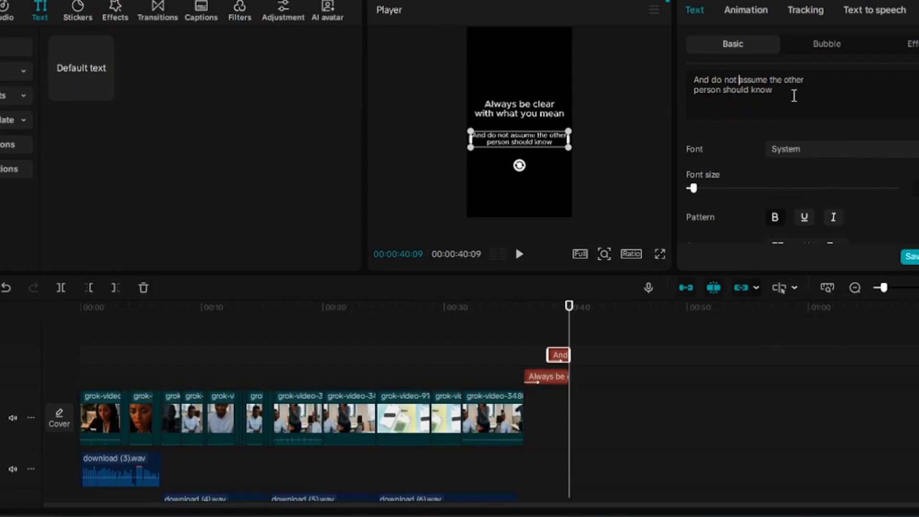
pyautogui.click(768, 81)
pyautogui.press('Return')
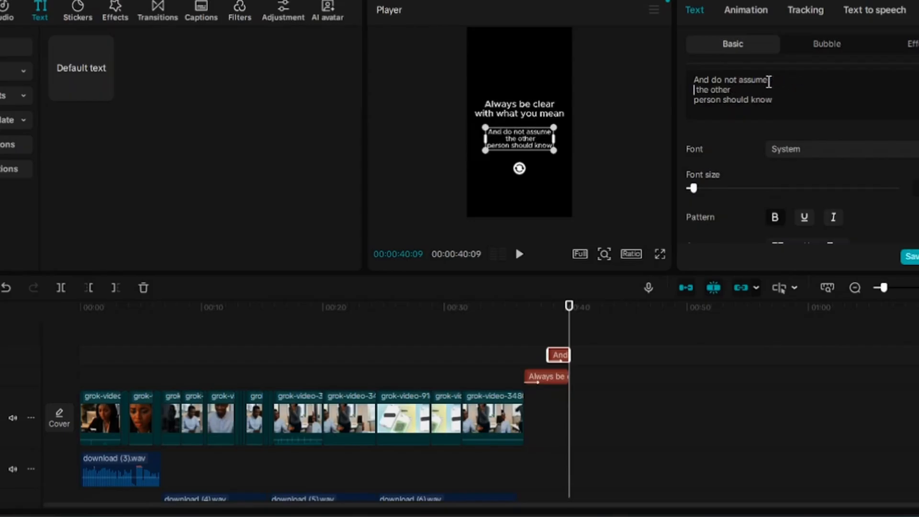
pyautogui.click(711, 105)
pyautogui.press('BackSpace')
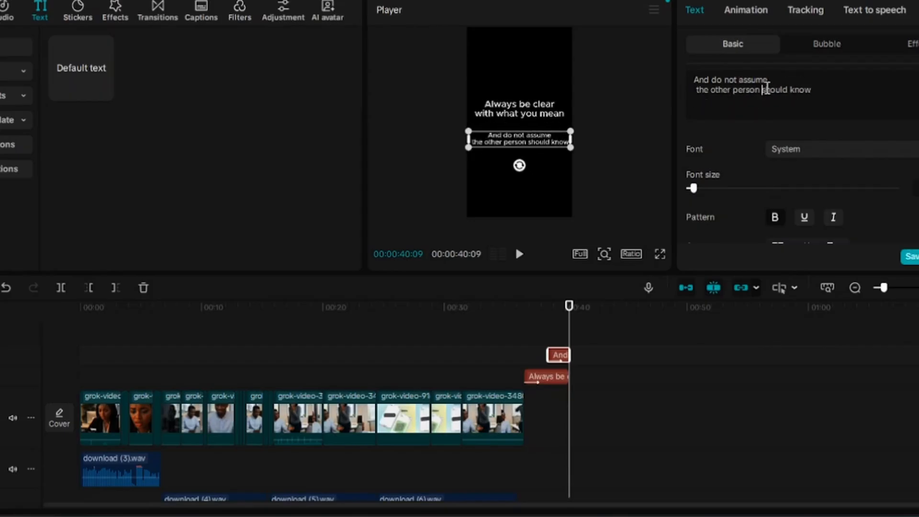
pyautogui.click(764, 90)
pyautogui.press('Return')
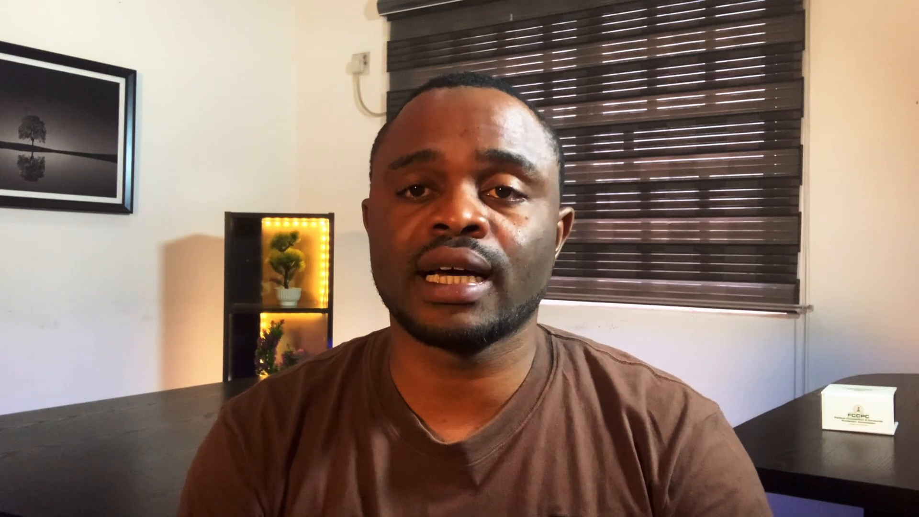